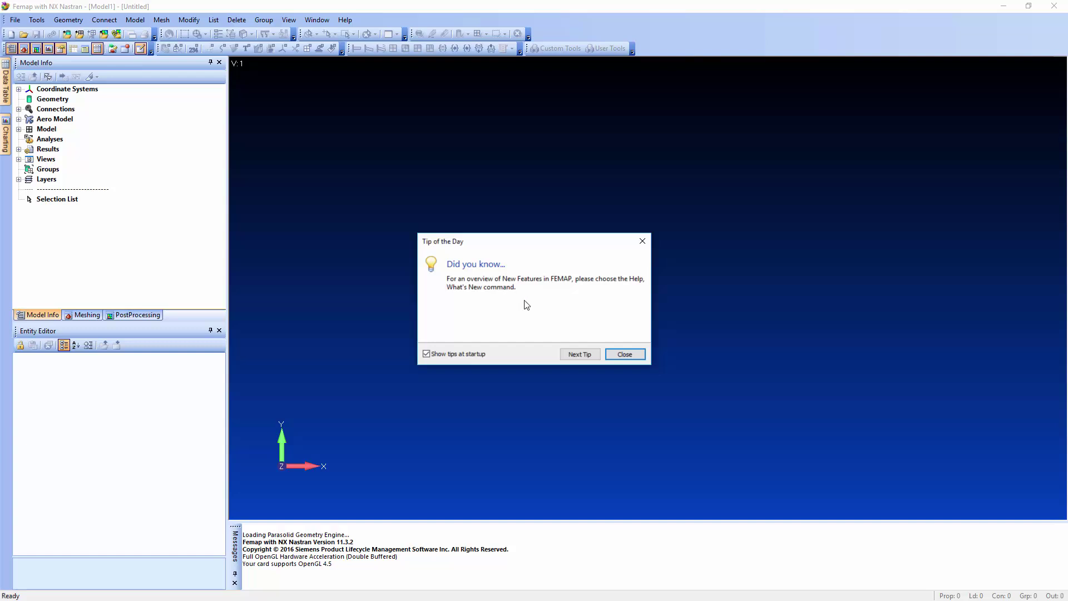
# Step: Page through the Tip of the Day tips, then close the dialog
pyautogui.click(591, 355)
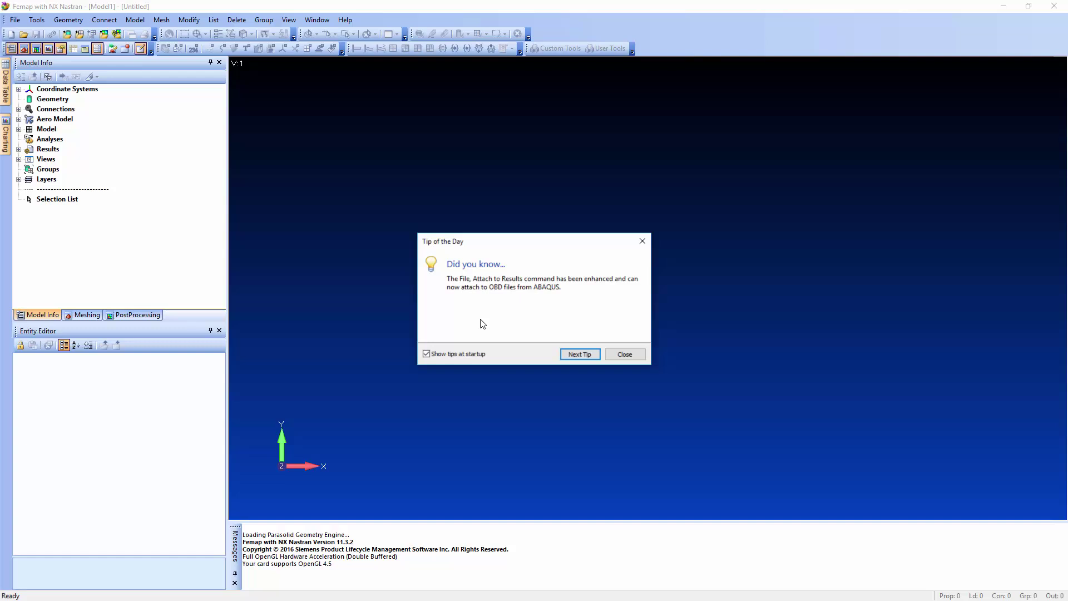
pyautogui.click(427, 355)
pyautogui.click(641, 356)
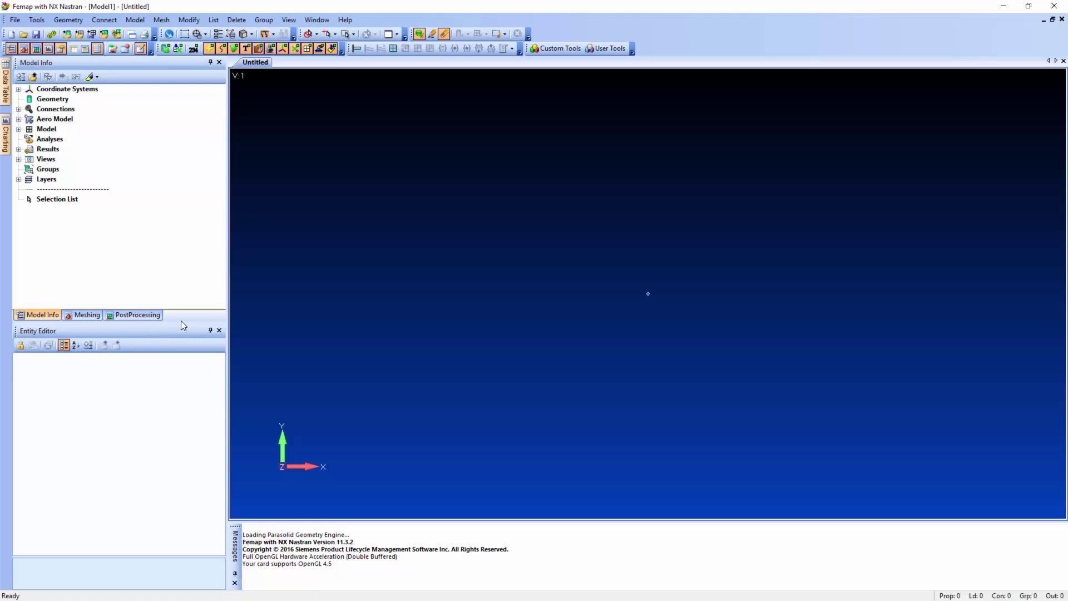
# Step: Resize, float and re-dock the Entity Editor pane, then close it
pyautogui.moveTo(182, 322)
pyautogui.mouseDown()
pyautogui.moveTo(161, 447)
pyautogui.moveTo(174, 408)
pyautogui.moveTo(175, 341)
pyautogui.mouseUp()
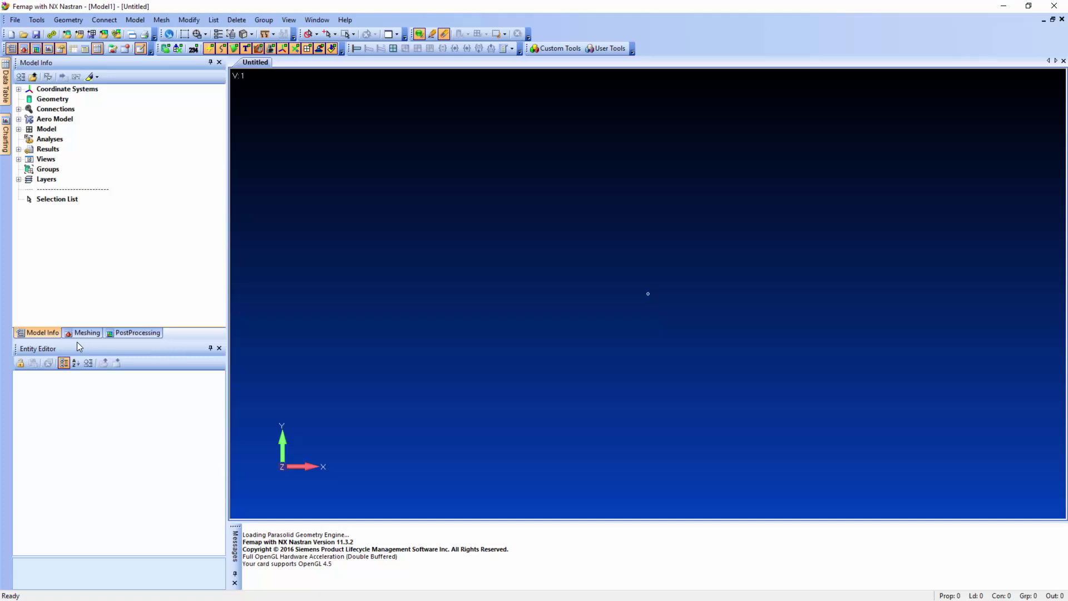
pyautogui.moveTo(77, 342); pyautogui.dragTo(336, 269)
pyautogui.moveTo(365, 327); pyautogui.dragTo(346, 463)
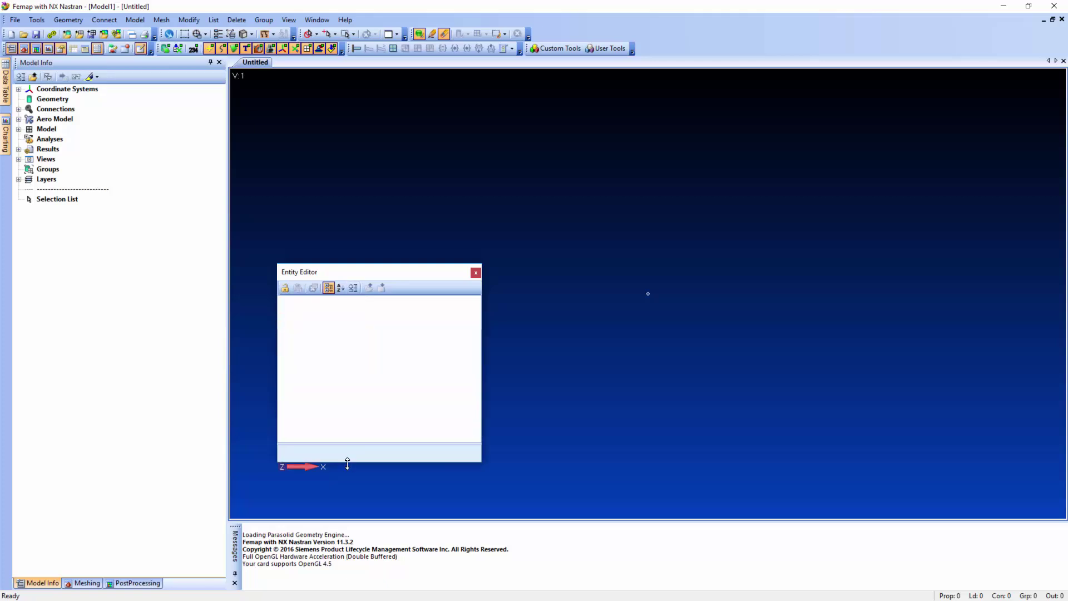
pyautogui.doubleClick(417, 272)
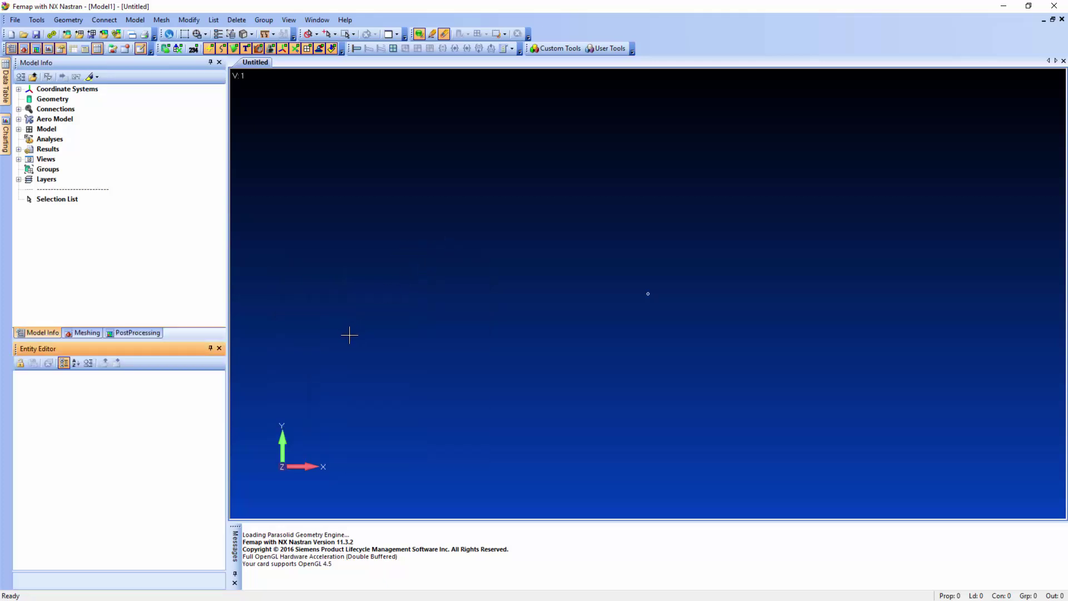
pyautogui.click(219, 350)
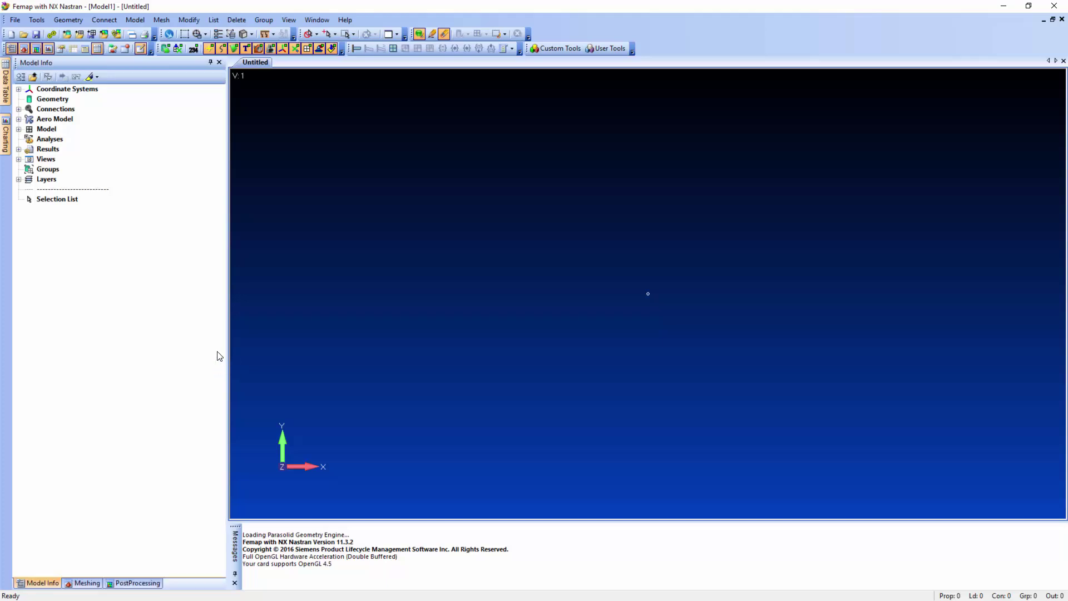
# Step: Open Tools > Entity Info, enlarged and docked below the Model Info tree
pyautogui.click(36, 20)
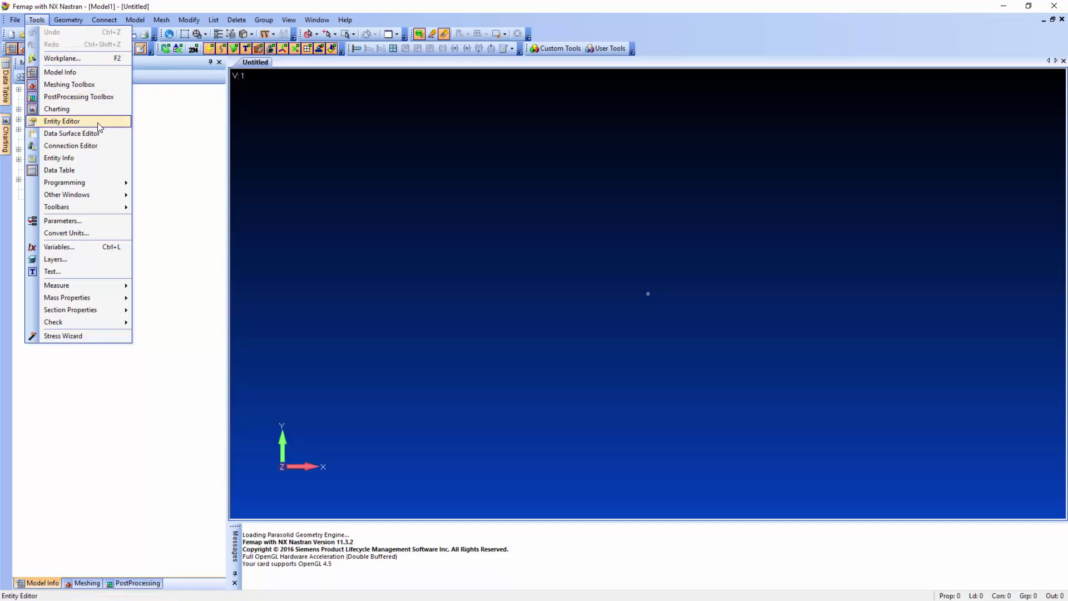
pyautogui.click(93, 159)
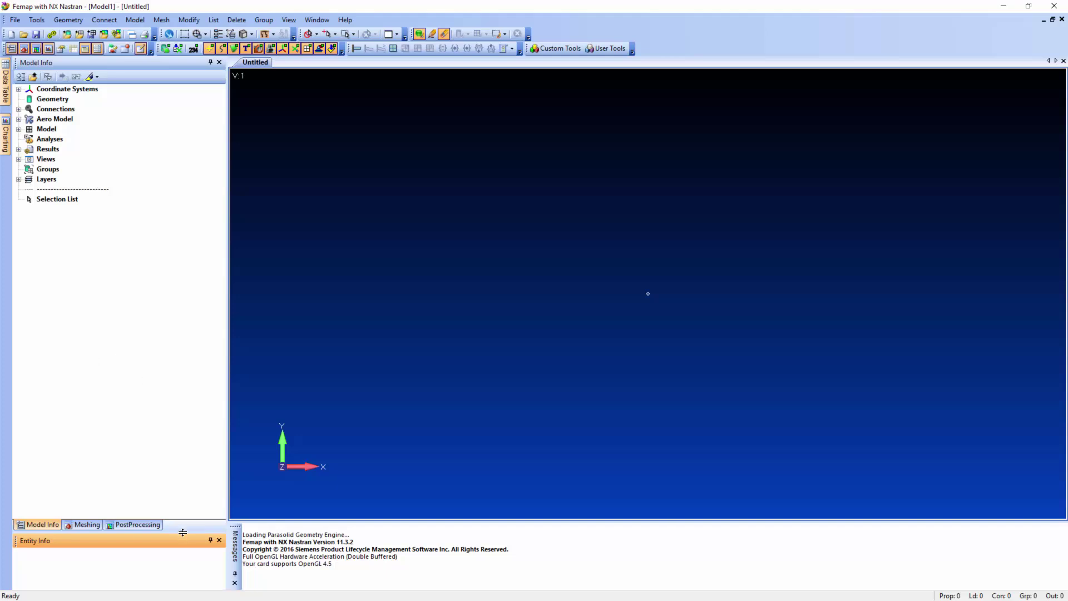
pyautogui.moveTo(182, 533); pyautogui.dragTo(182, 405)
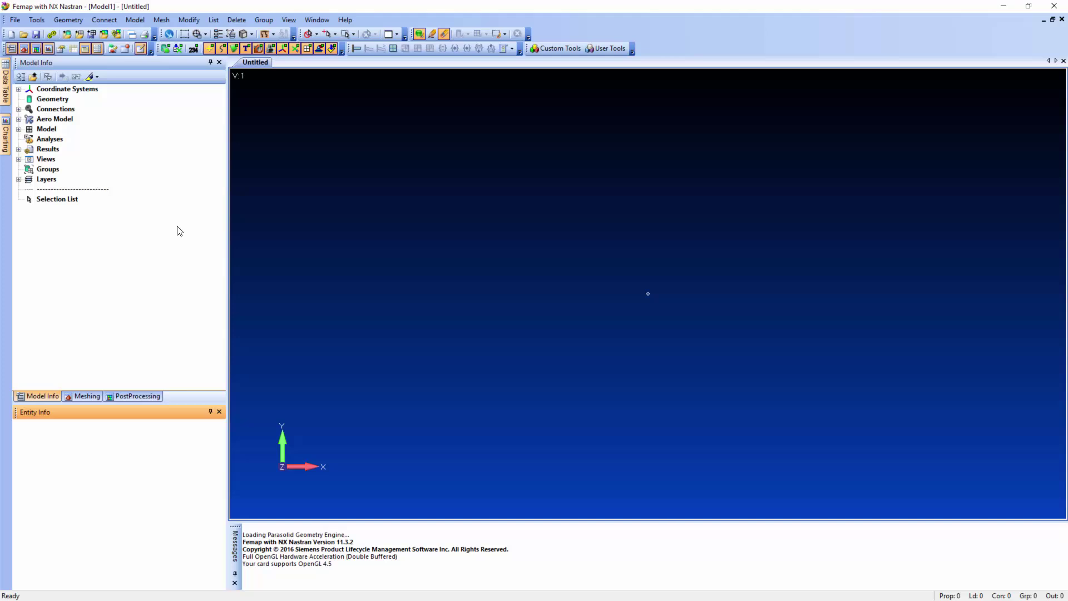
pyautogui.moveTo(138, 412); pyautogui.dragTo(436, 230)
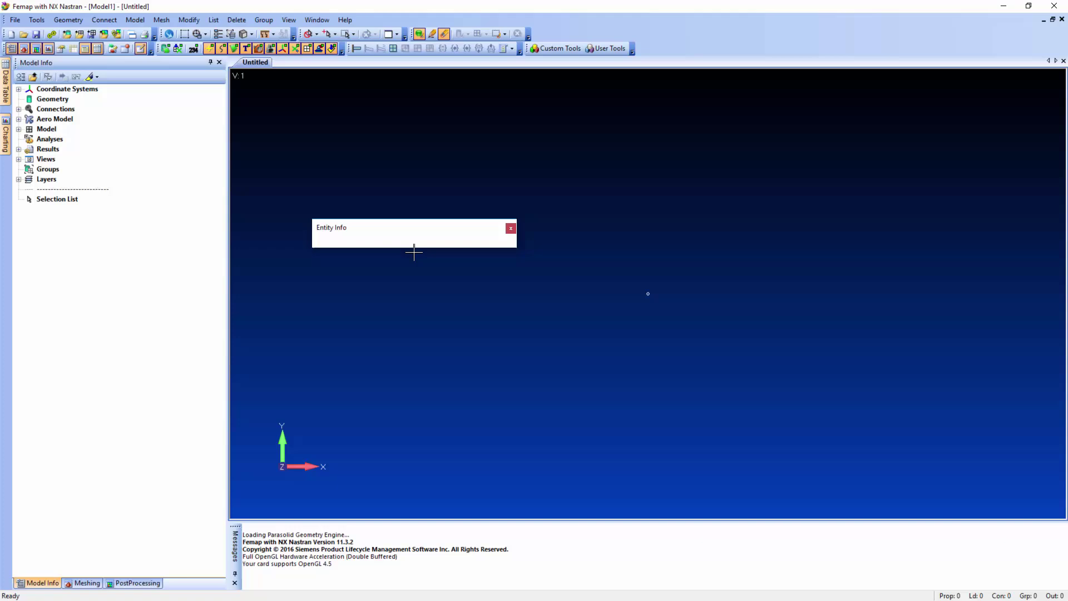
pyautogui.doubleClick(374, 232)
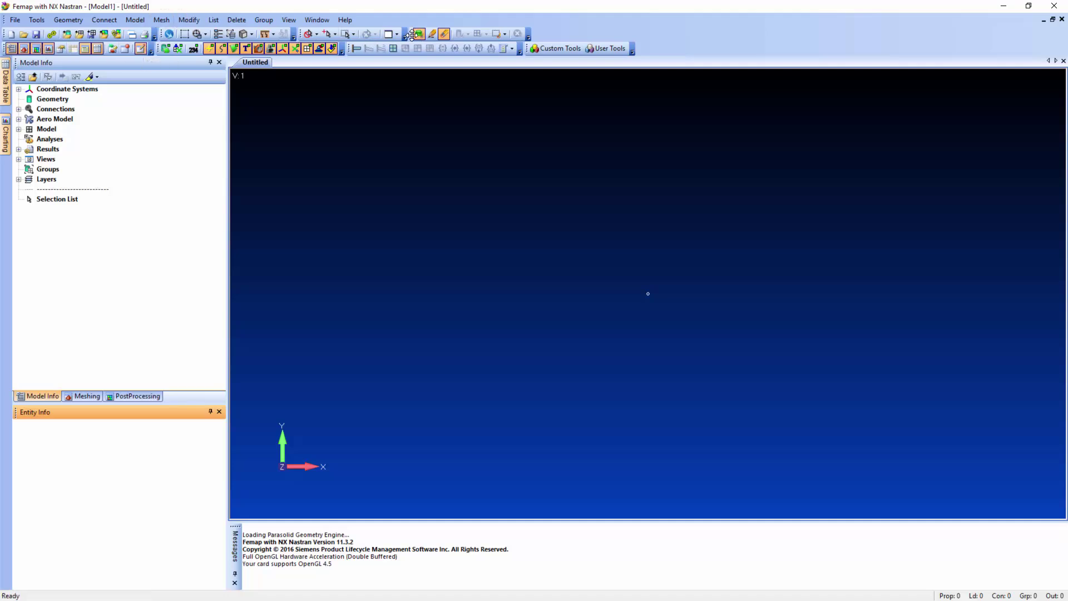
pyautogui.moveTo(411, 36)
pyautogui.mouseDown()
pyautogui.moveTo(434, 111)
pyautogui.moveTo(591, 97)
pyautogui.moveTo(645, 49)
pyautogui.moveTo(403, 155)
pyautogui.moveTo(386, 141)
pyautogui.mouseUp()
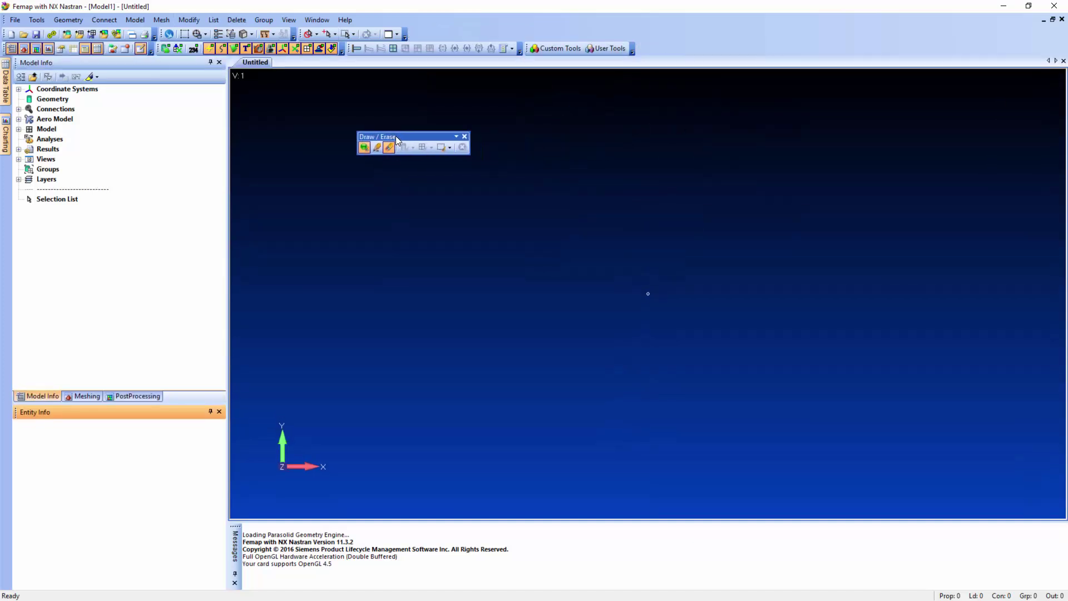
pyautogui.doubleClick(396, 136)
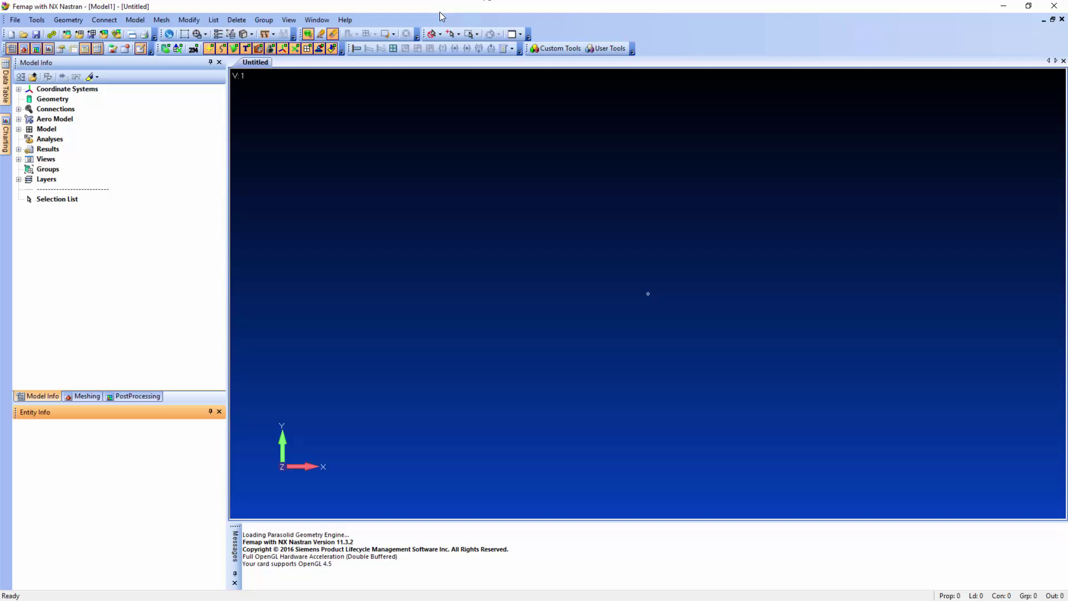
pyautogui.moveTo(423, 33); pyautogui.dragTo(440, 114)
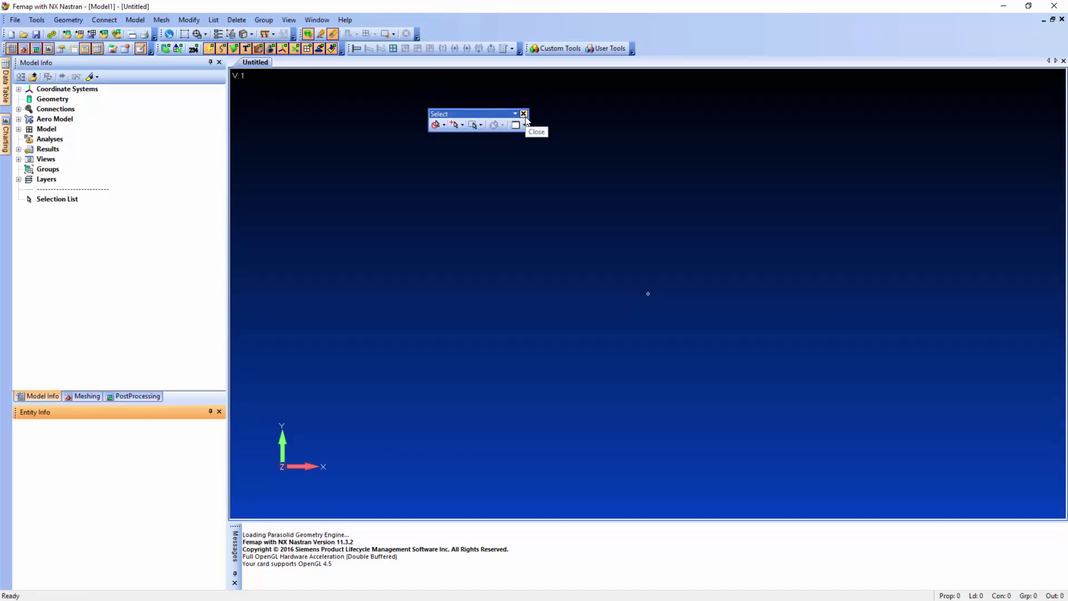
pyautogui.click(523, 114)
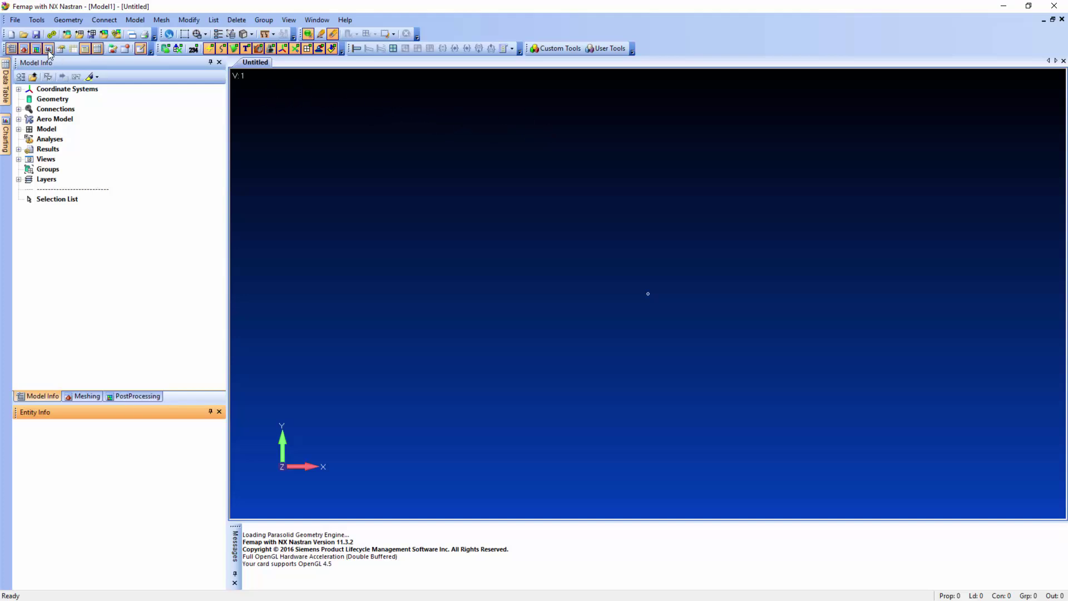
pyautogui.click(35, 24)
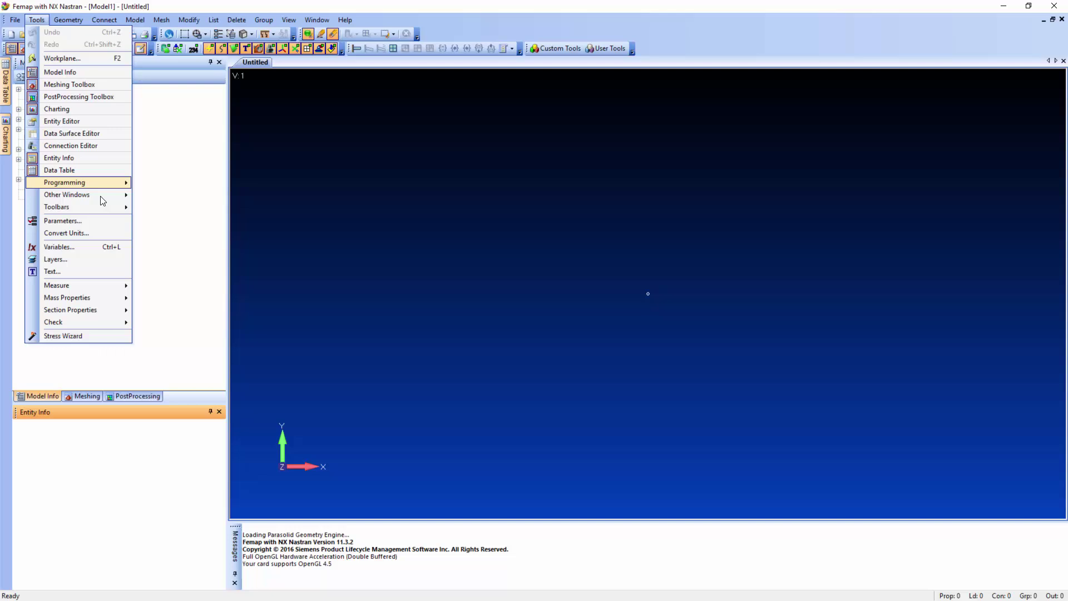
pyautogui.moveTo(121, 211)
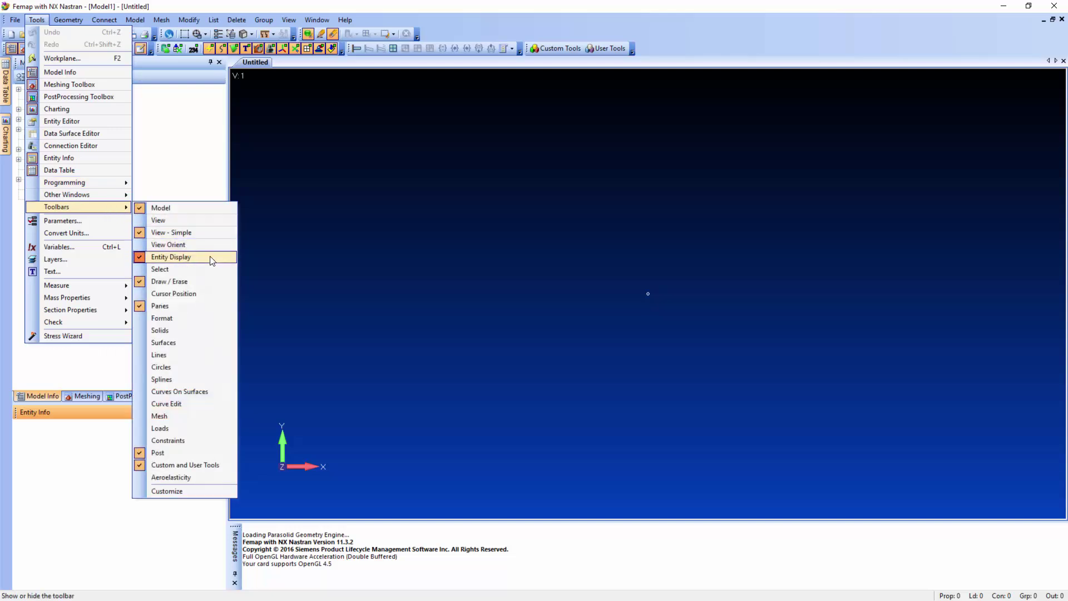
pyautogui.click(207, 271)
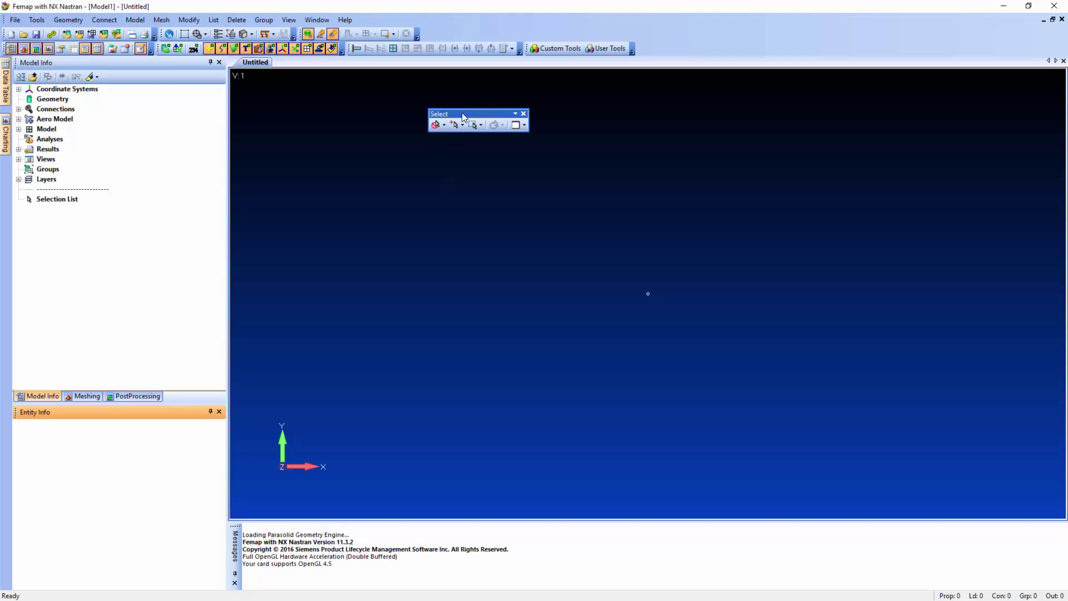
pyautogui.doubleClick(462, 113)
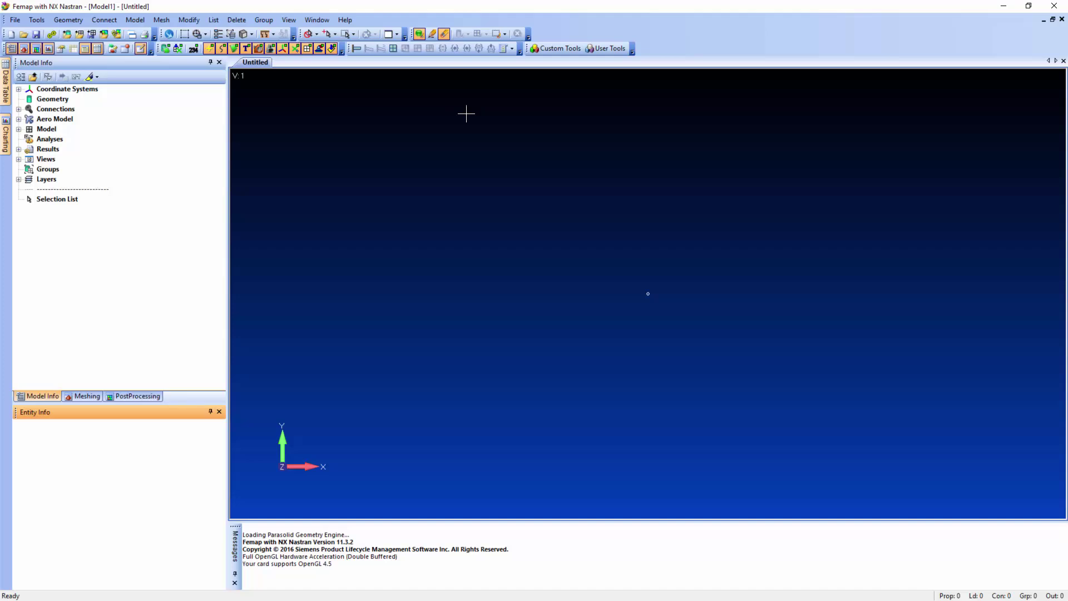
# Step: Add the File > Rebuild... command as a toolbar button through Customize
pyautogui.rightClick(663, 35)
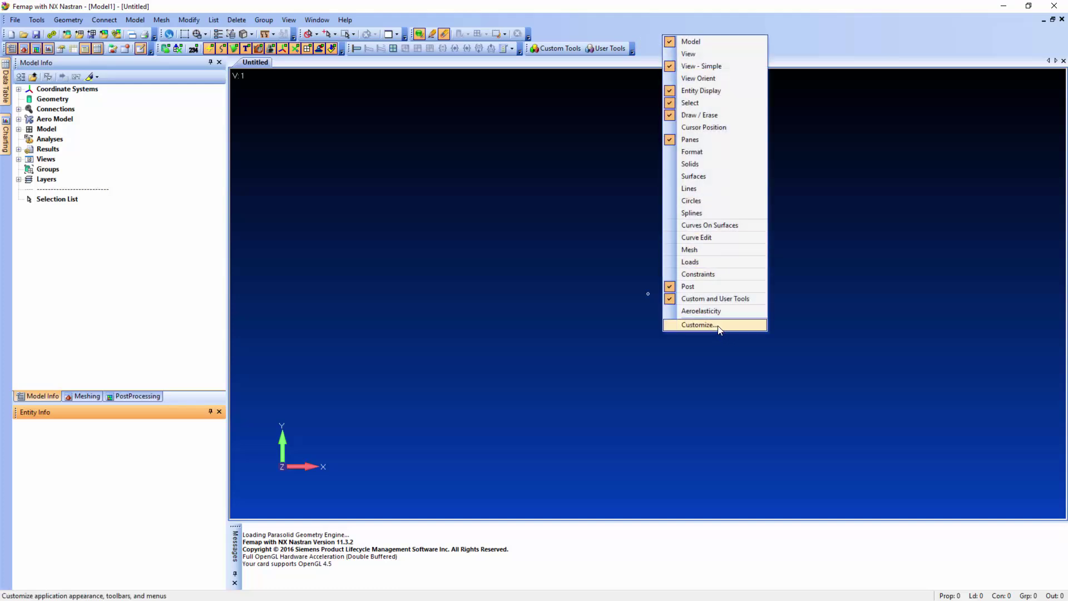
pyautogui.click(700, 325)
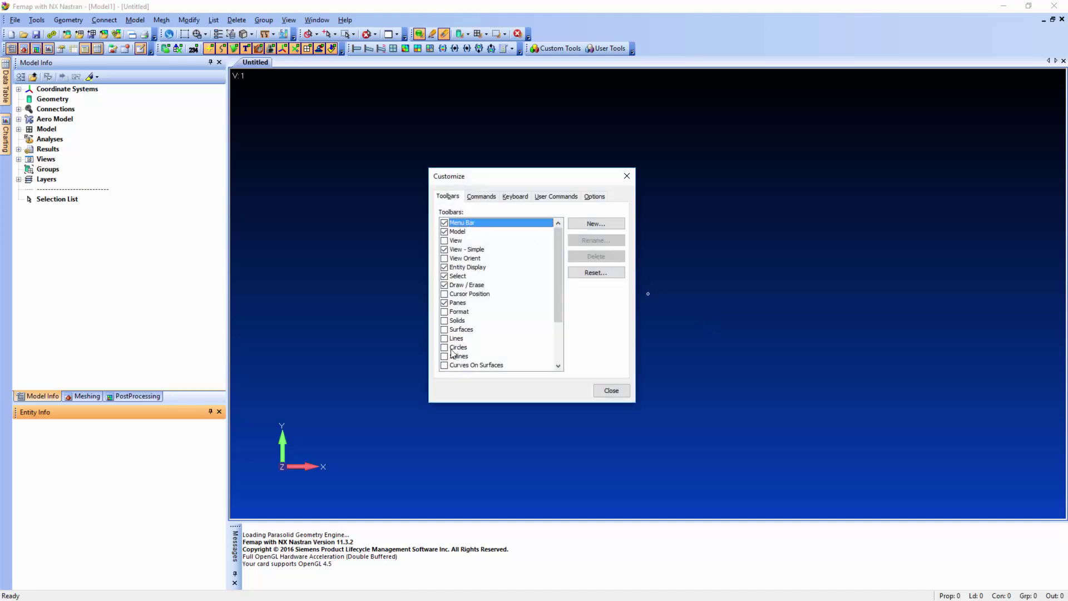
pyautogui.click(482, 198)
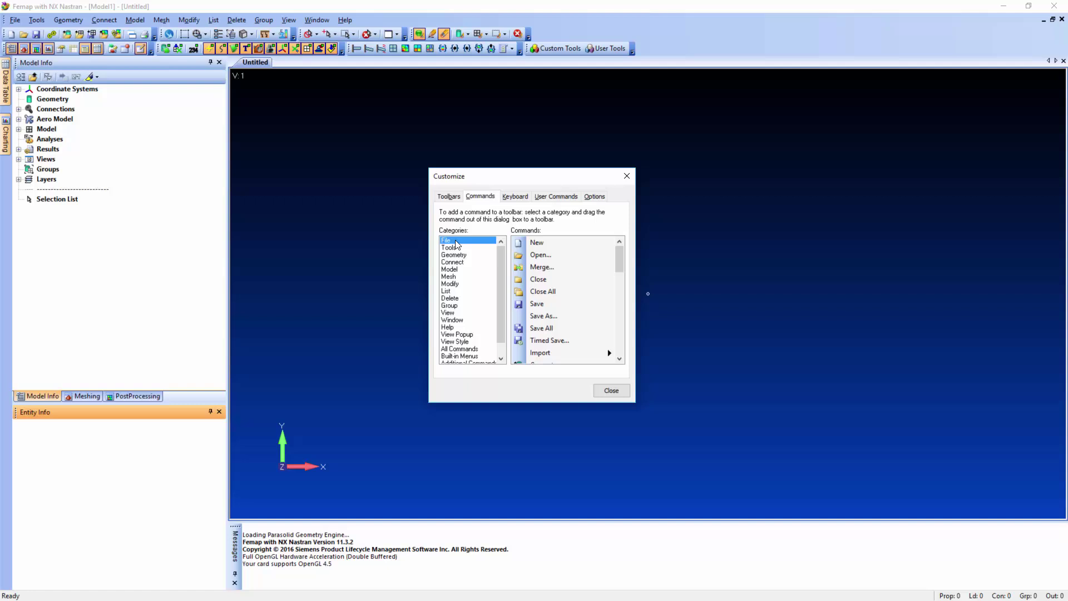
pyautogui.moveTo(622, 250); pyautogui.dragTo(621, 332)
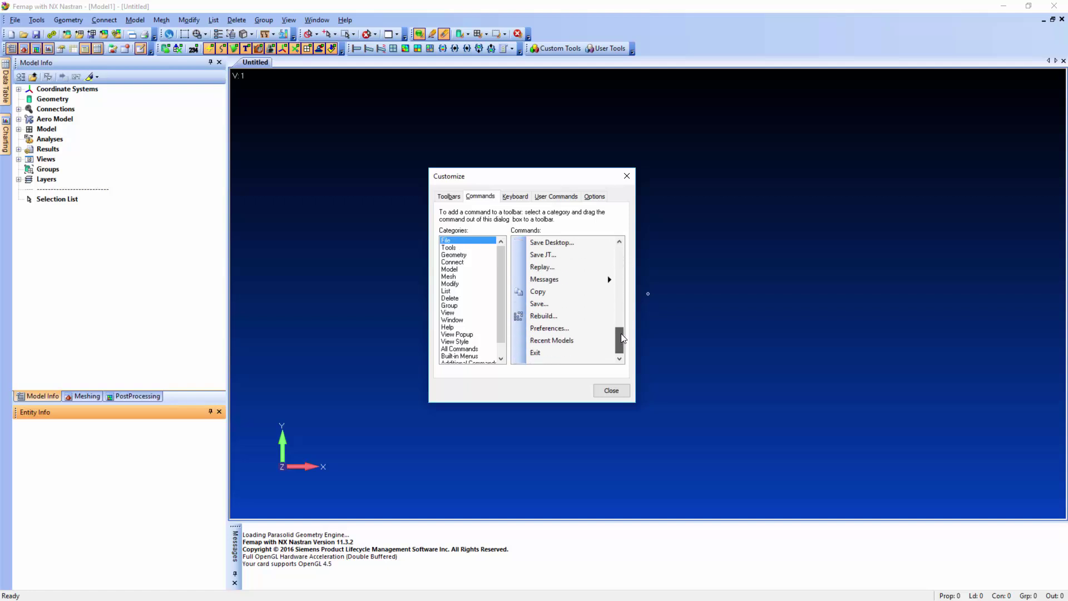
pyautogui.click(551, 318)
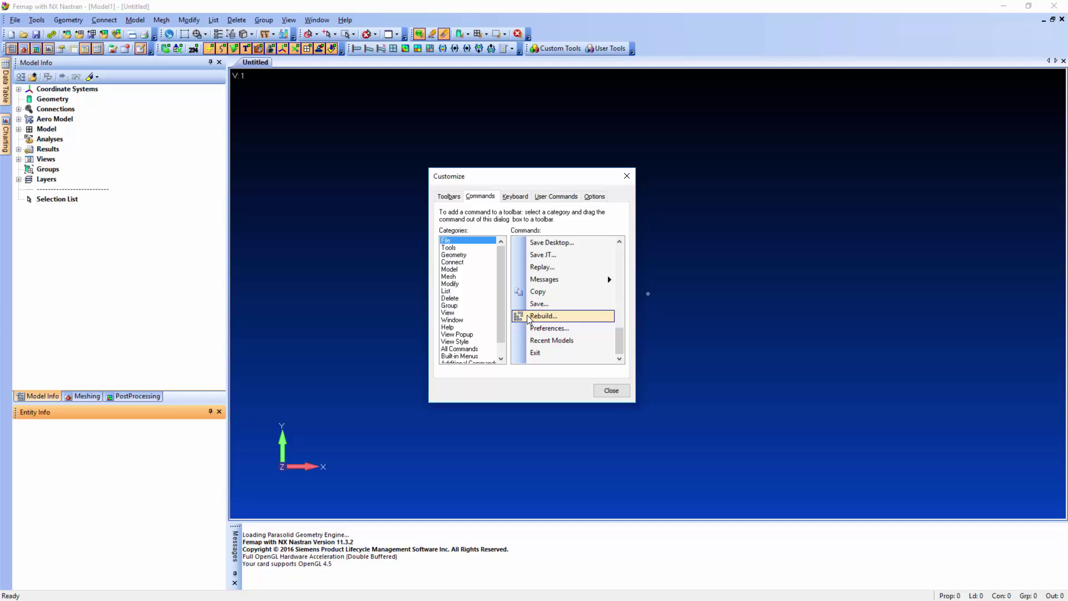
pyautogui.moveTo(528, 318); pyautogui.dragTo(63, 34)
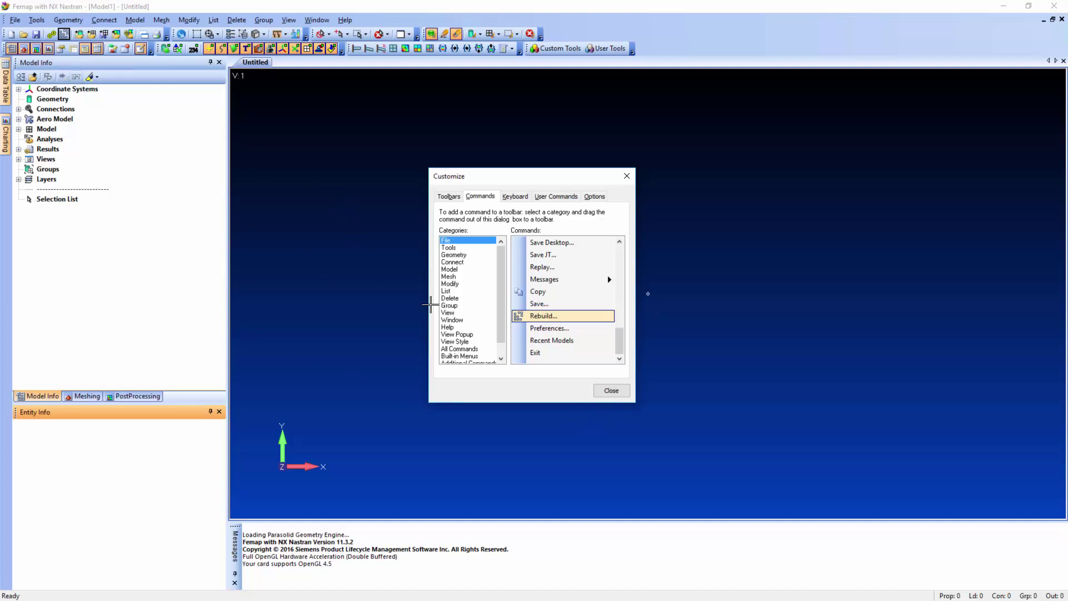
pyautogui.click(610, 392)
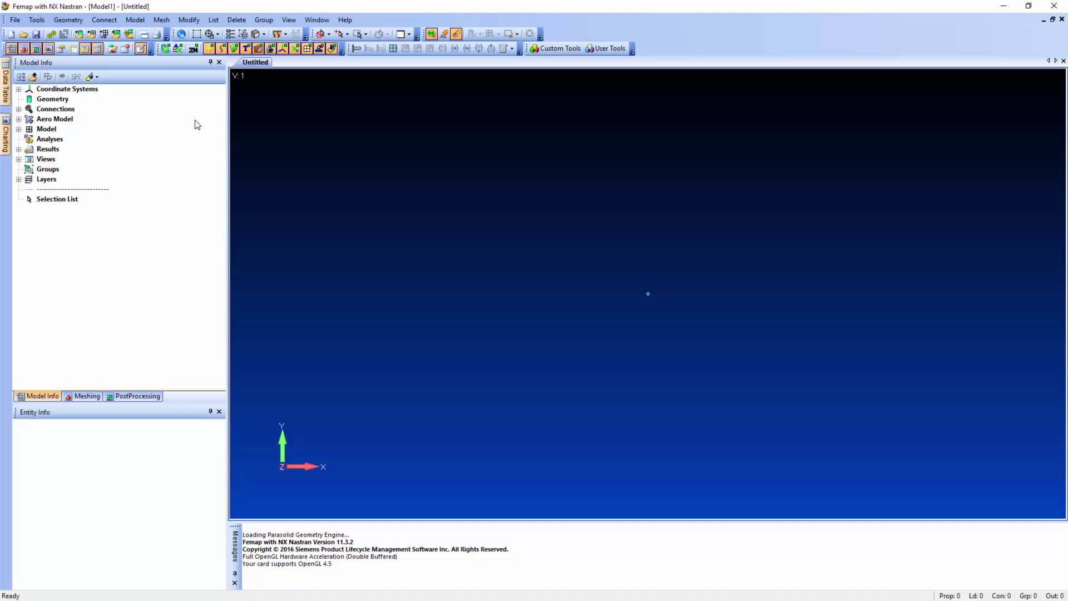
# Step: In Preferences > Views, set Copy/Save picture resolution to 'Screen Scaled By'
pyautogui.click(15, 20)
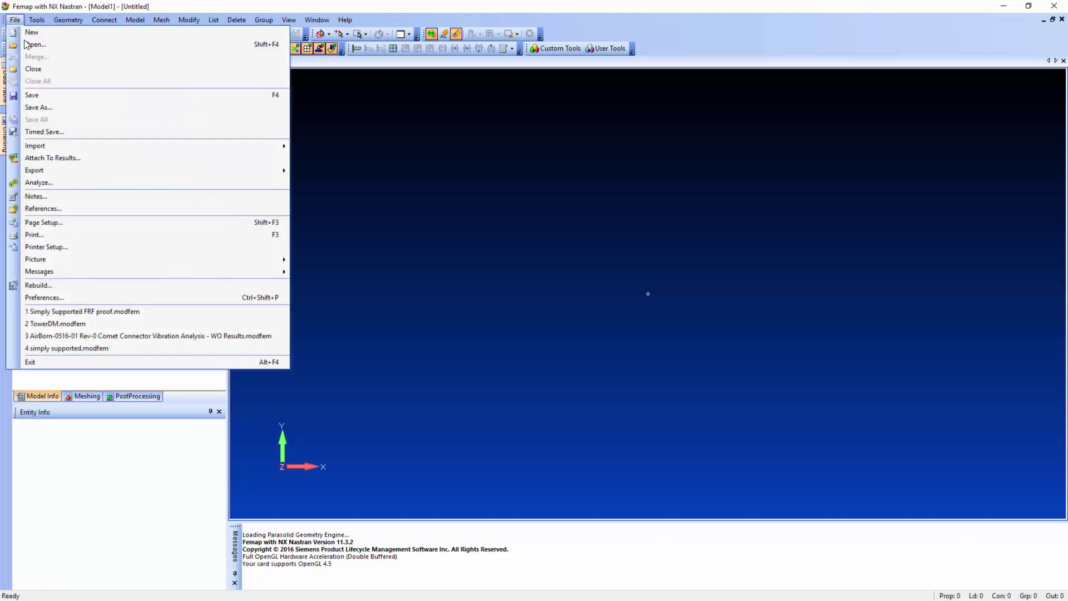
pyautogui.click(130, 299)
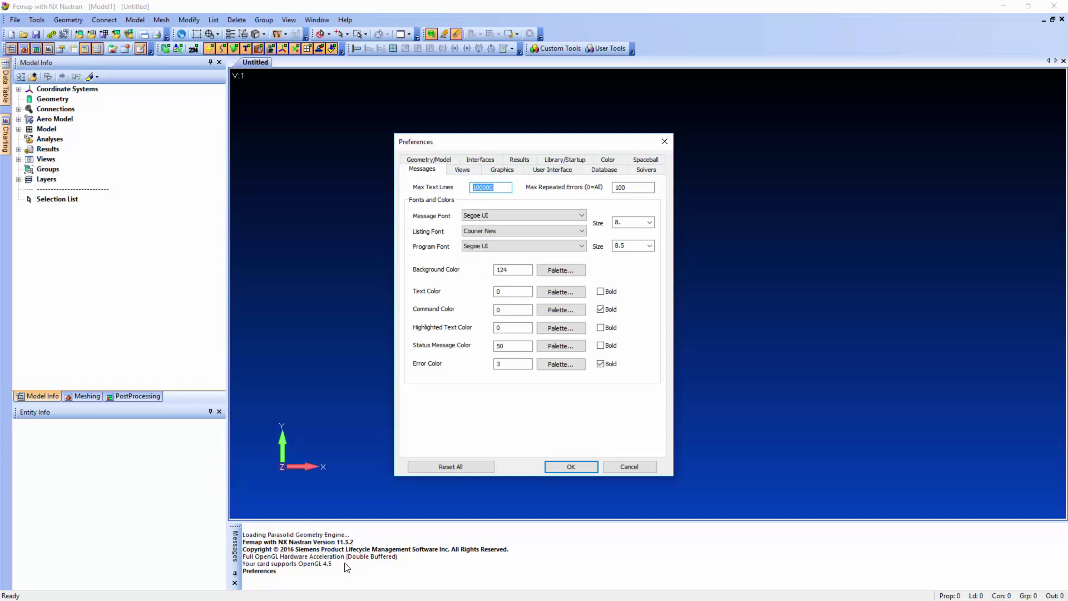
pyautogui.click(462, 172)
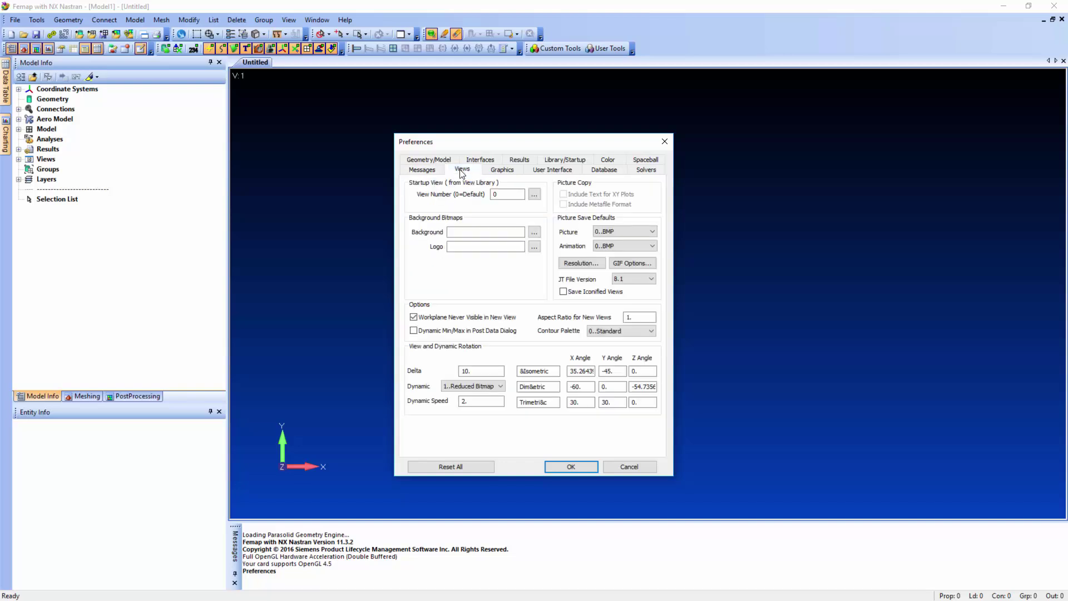
pyautogui.click(497, 196)
pyautogui.click(572, 269)
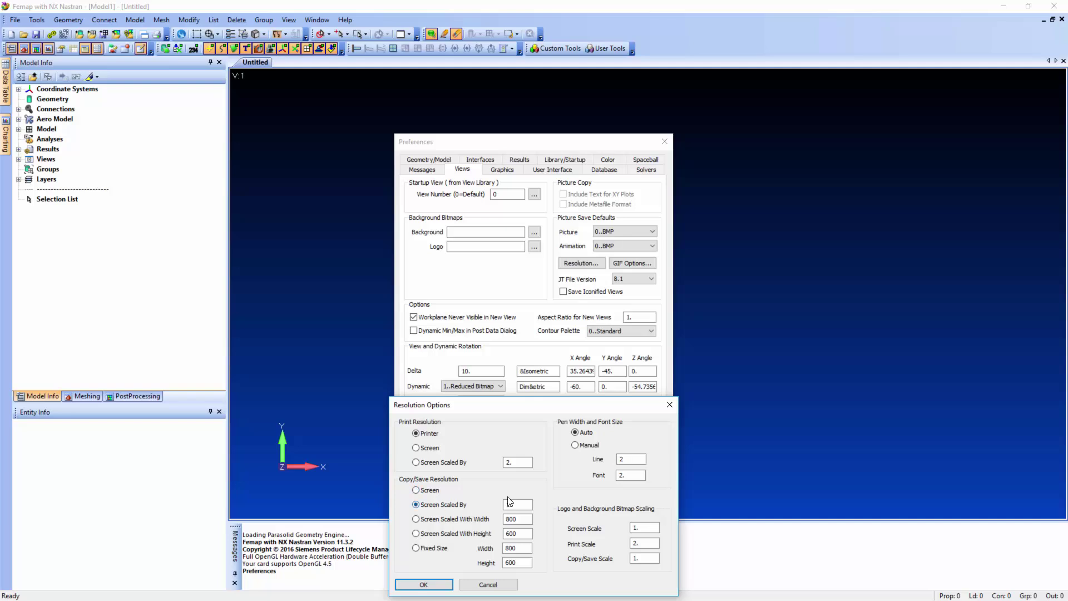
pyautogui.click(437, 505)
pyautogui.click(425, 584)
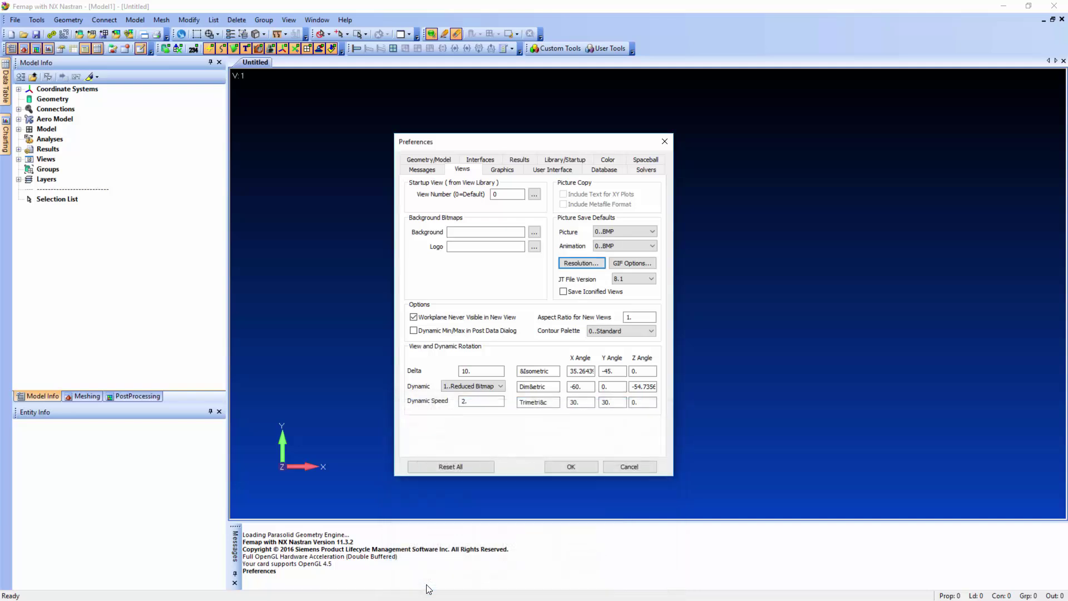
# Step: Turn on Dynamic Zoom and Dynamic Rotate Around Cursor Location in User Interface preferences
pyautogui.click(502, 171)
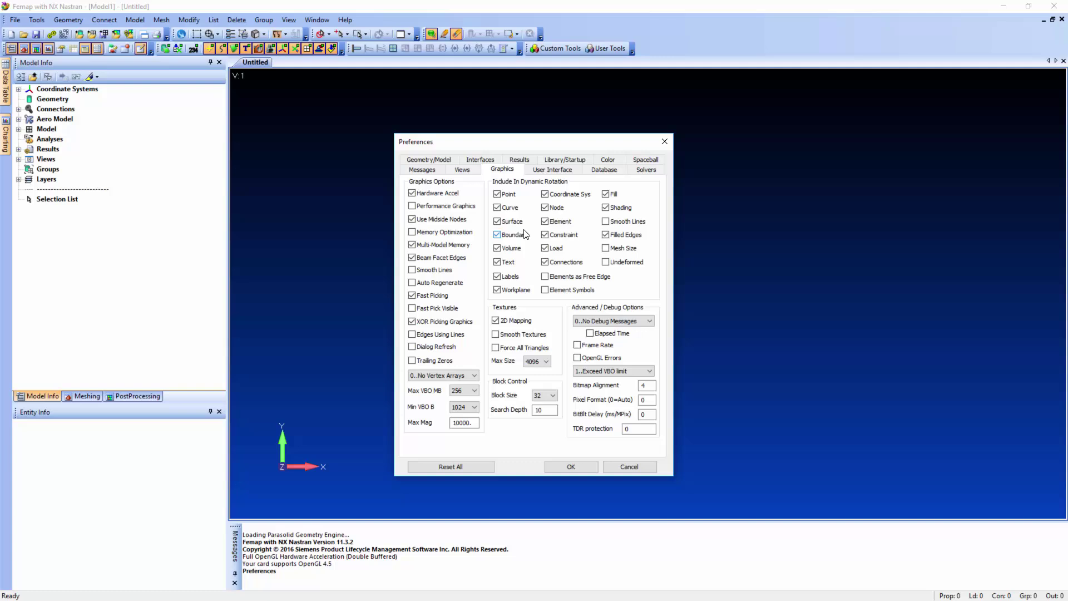
pyautogui.click(553, 170)
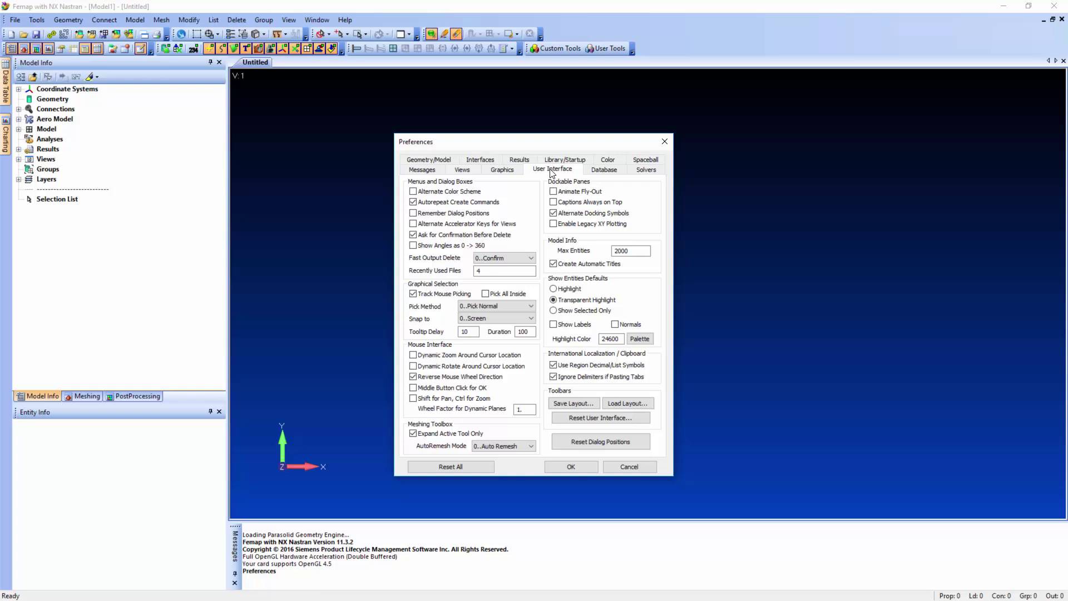
pyautogui.click(432, 356)
pyautogui.click(432, 370)
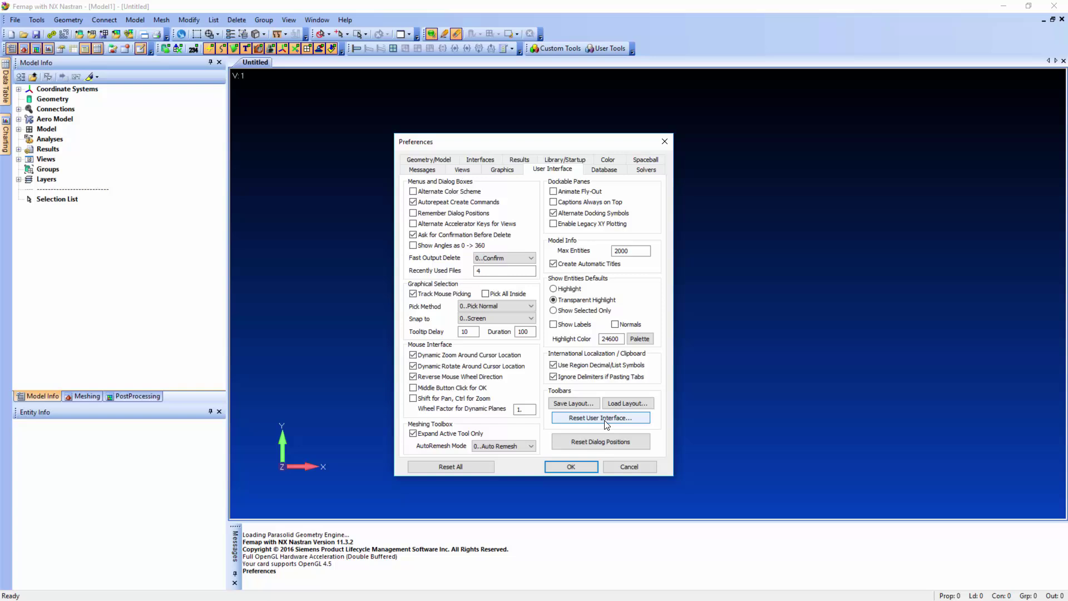
pyautogui.click(614, 172)
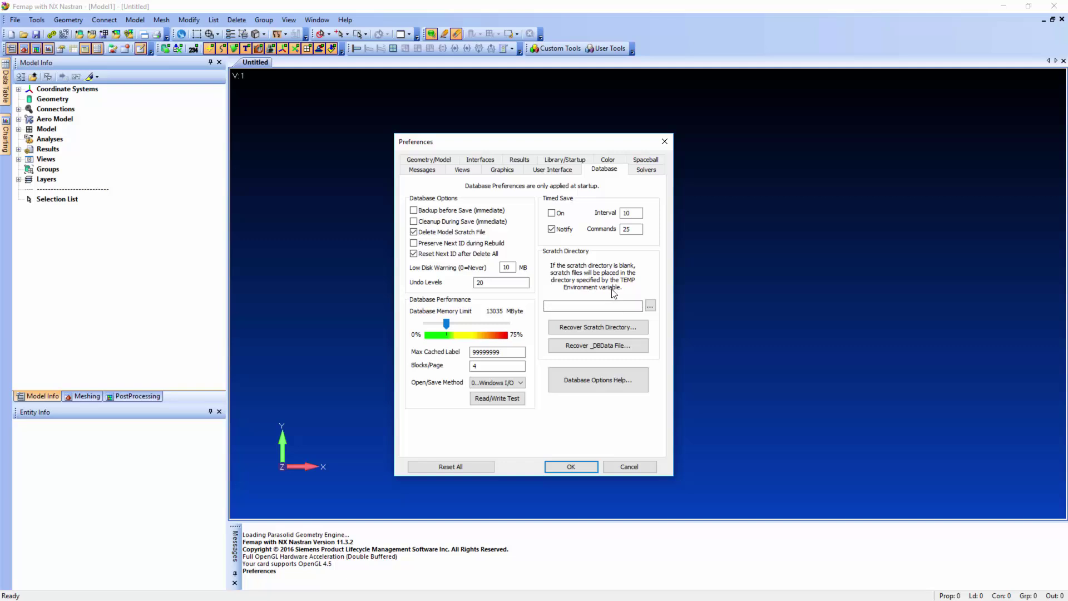
# Step: Set the Database scratch directory to C:\scratch
pyautogui.click(651, 308)
pyautogui.click(651, 308)
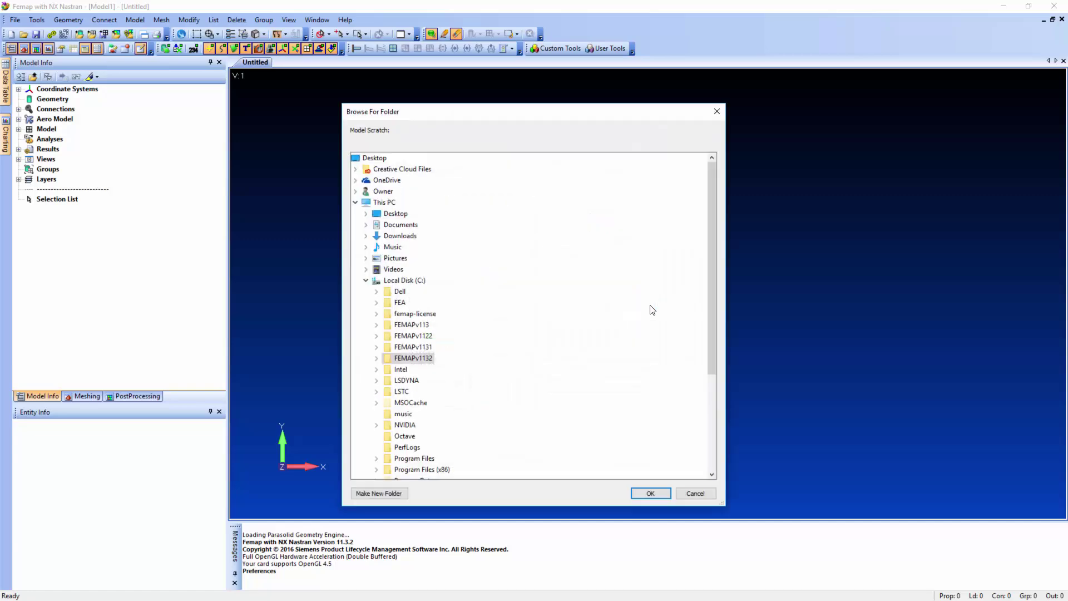
pyautogui.moveTo(712, 312); pyautogui.dragTo(712, 408)
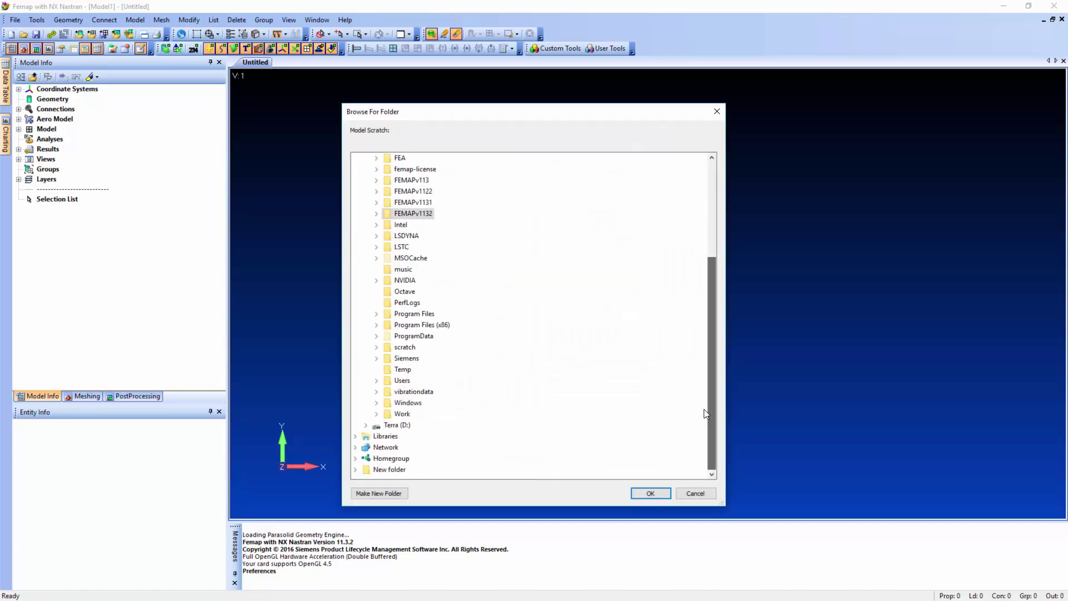
pyautogui.doubleClick(404, 346)
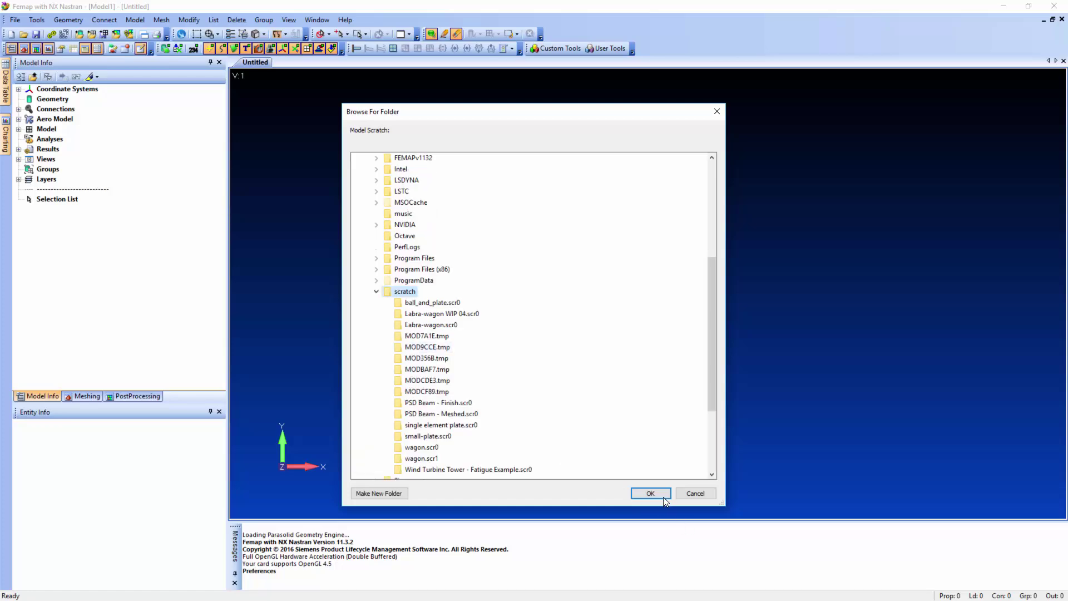
pyautogui.click(662, 494)
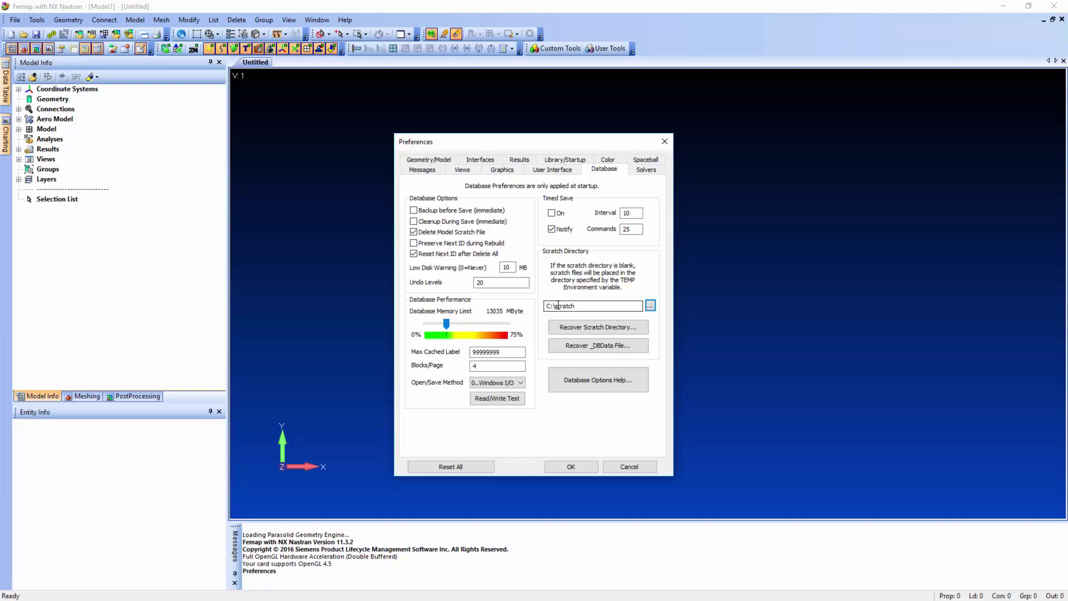
pyautogui.click(646, 169)
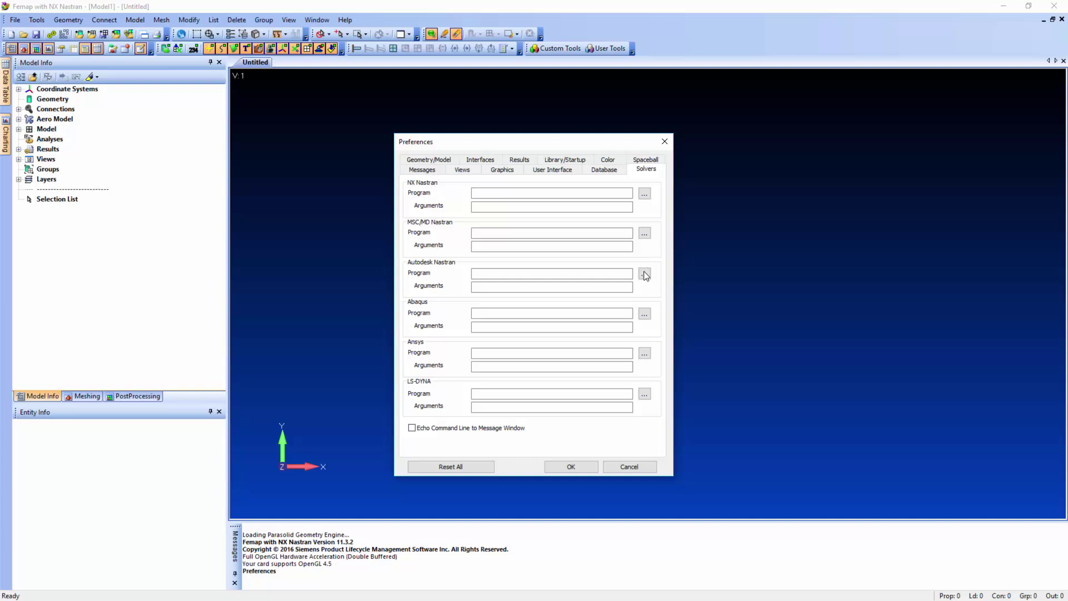
# Step: Enable Use ILP-64bit NX Nastran on the Interfaces preferences tab
pyautogui.click(449, 161)
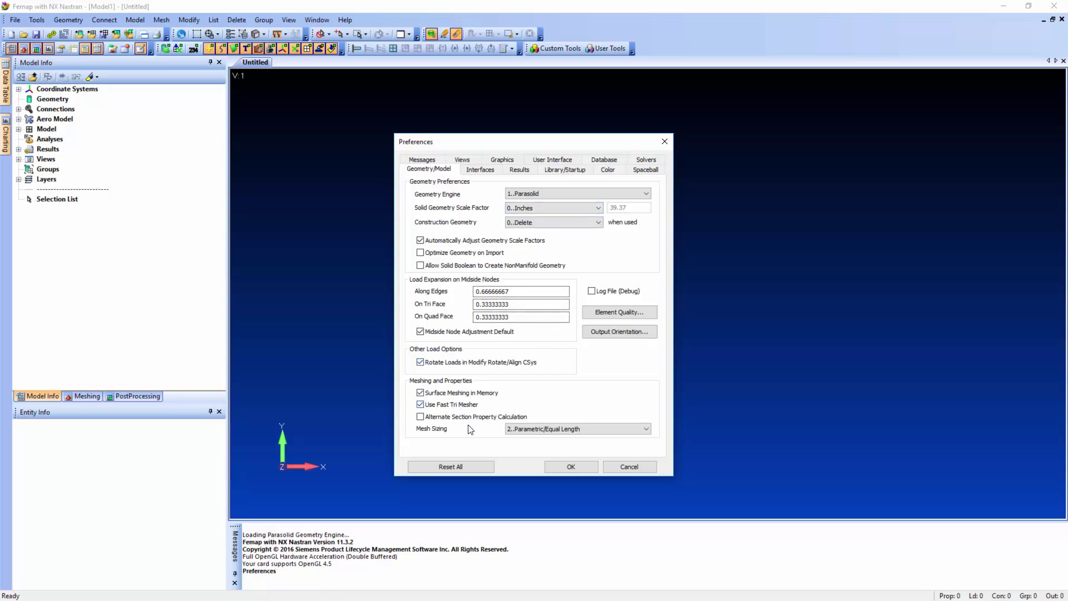
pyautogui.click(485, 172)
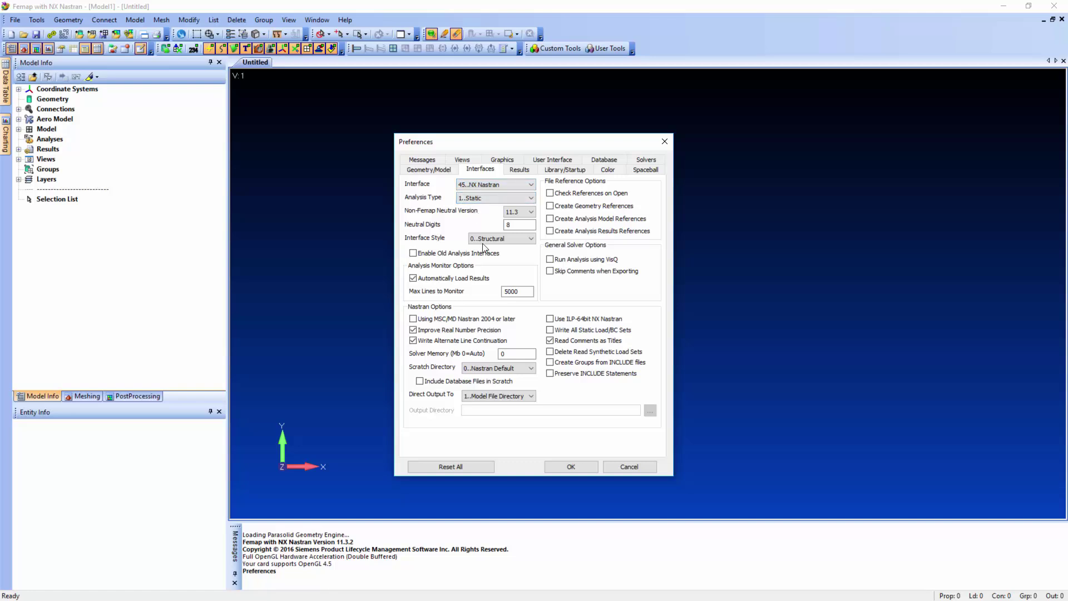
pyautogui.click(551, 319)
# Step: Direct Nastran output to '2..Specified Directory' at C:\scratch
pyautogui.click(531, 397)
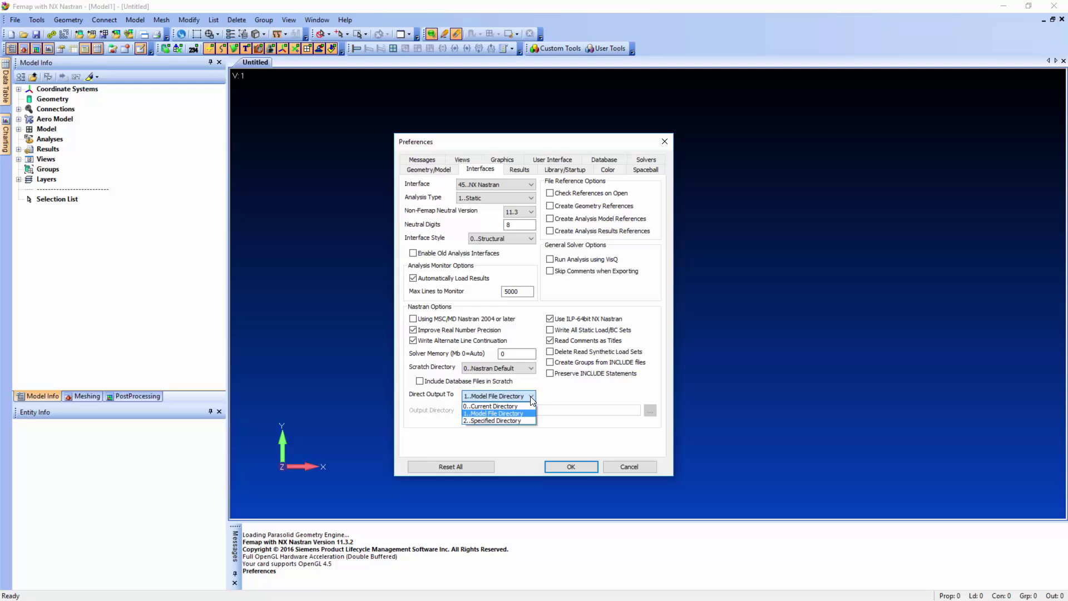
pyautogui.click(501, 420)
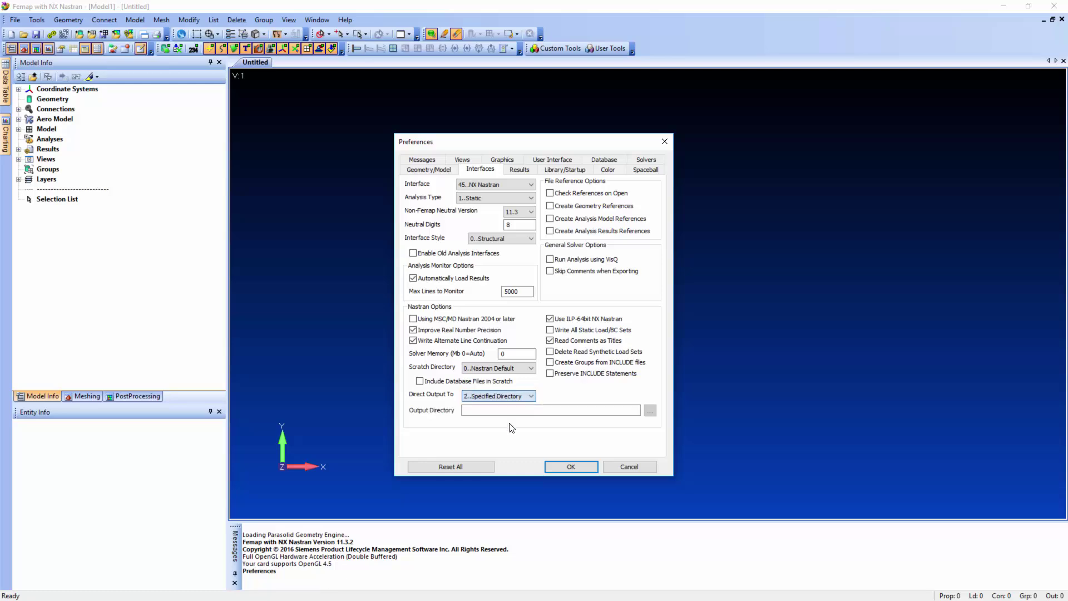
pyautogui.click(651, 411)
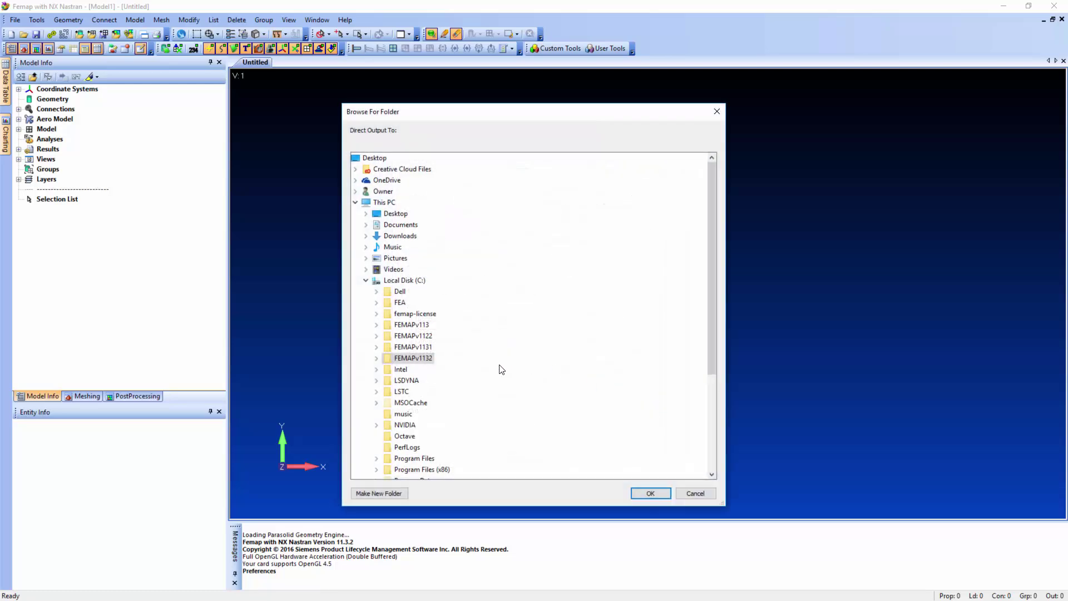
pyautogui.scroll(-4, 445, 401)
pyautogui.doubleClick(408, 370)
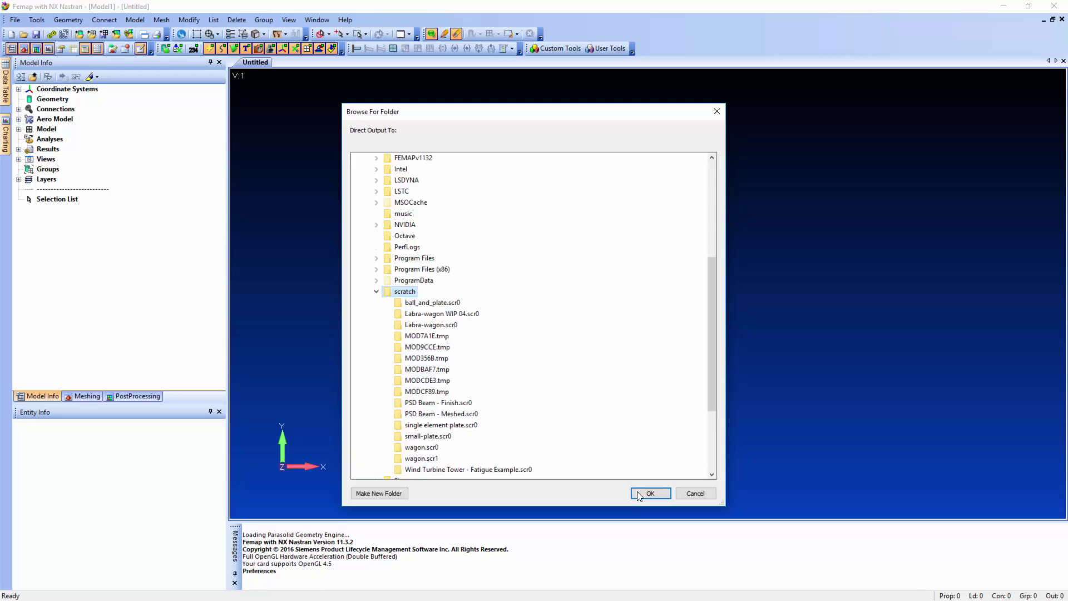
pyautogui.click(649, 493)
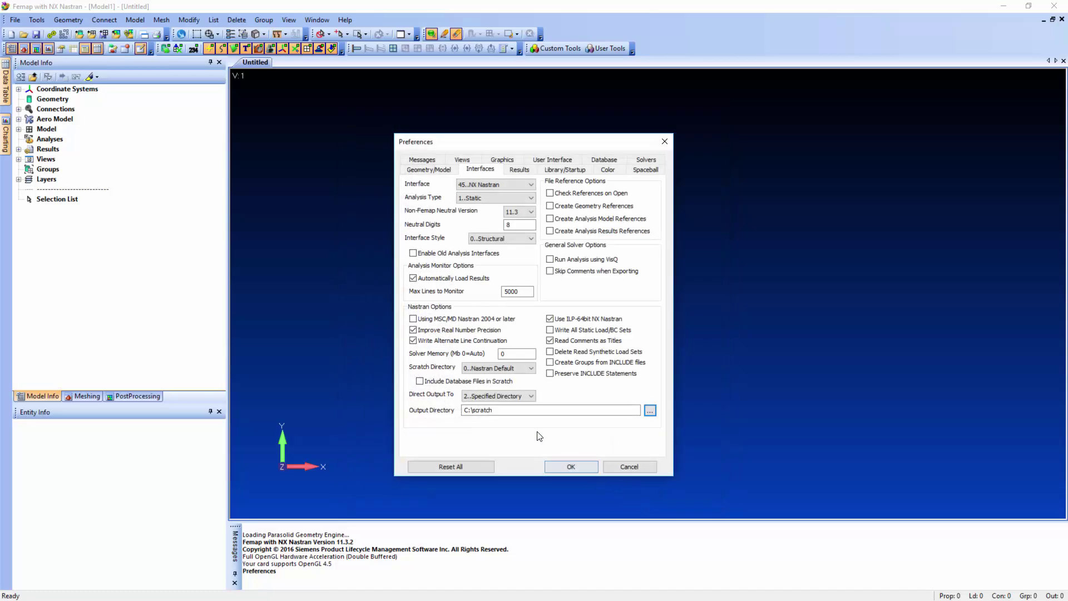
# Step: Review the Results, Library/Startup, Color and Spaceball preferences, then accept with OK
pyautogui.click(520, 169)
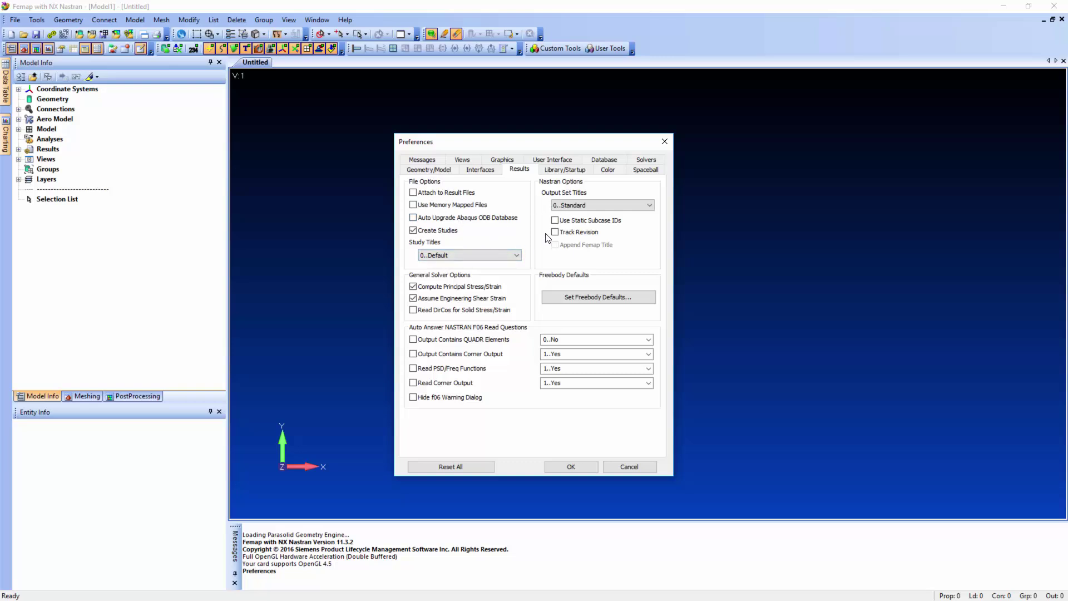
pyautogui.click(564, 170)
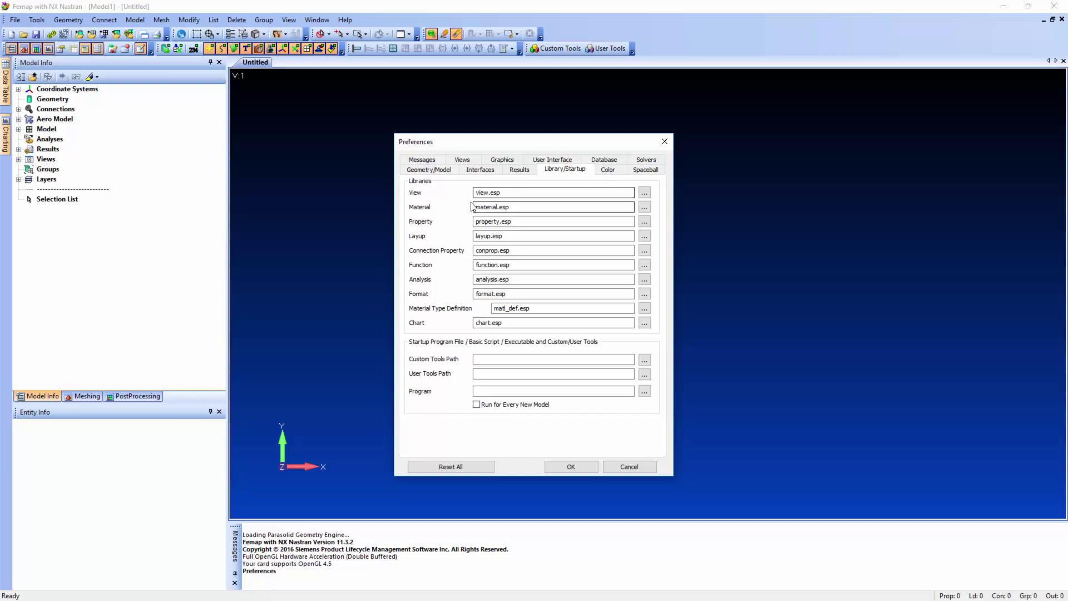
pyautogui.click(616, 174)
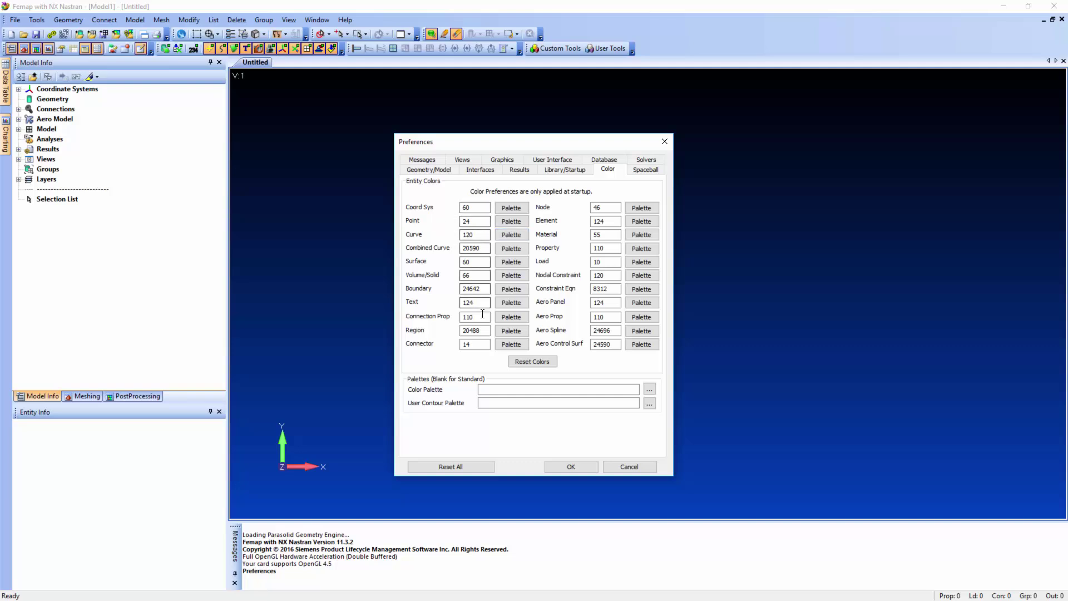
pyautogui.click(645, 172)
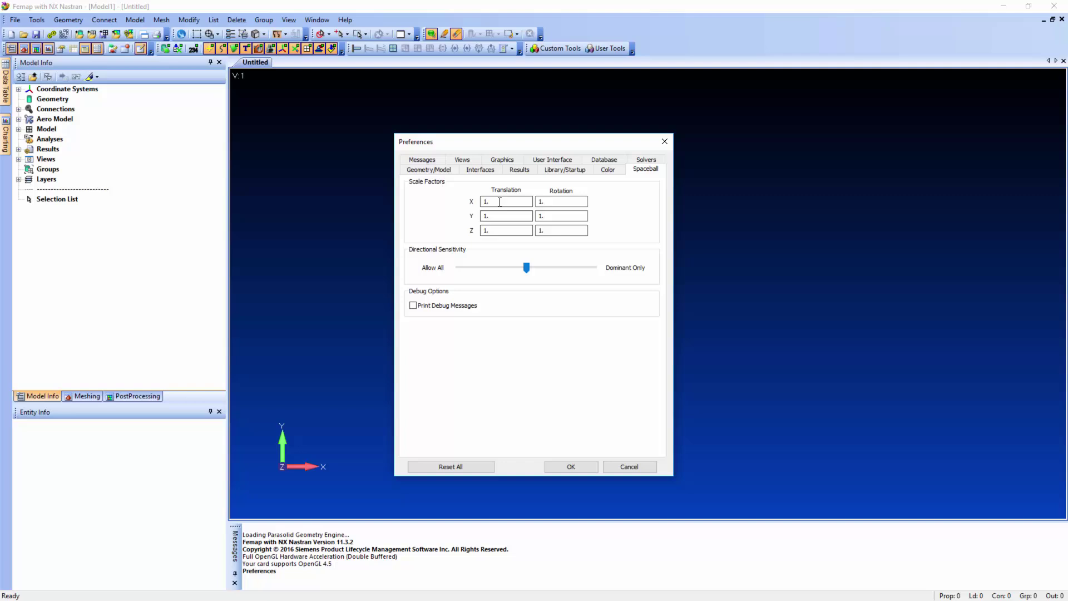
pyautogui.click(559, 468)
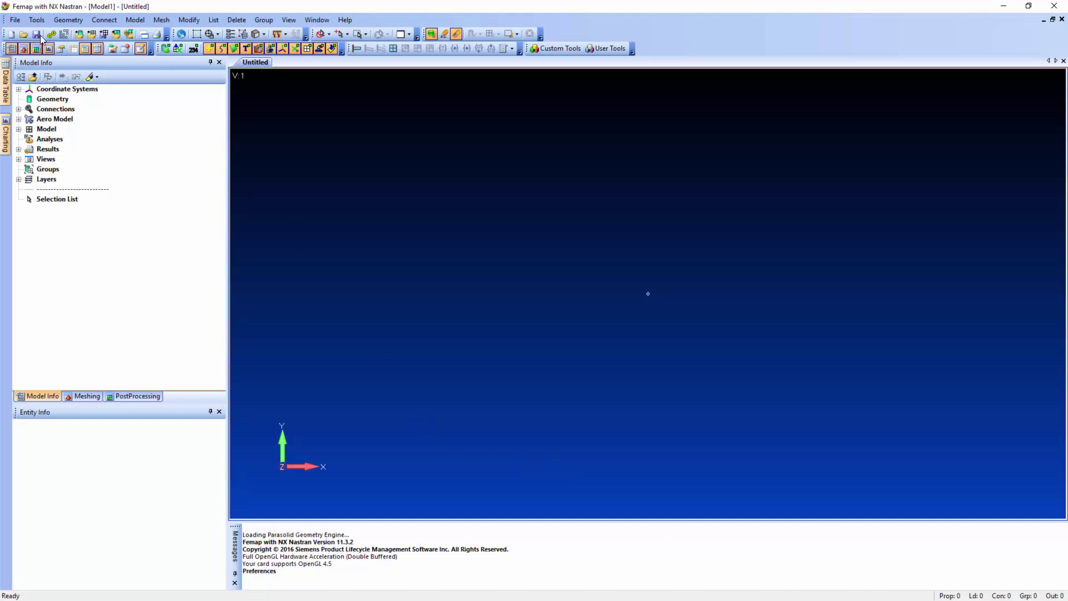
# Step: Import LANDING GEAR LINK.X_T geometry, accepting the read options at a 39.37 scale factor
pyautogui.click(15, 19)
pyautogui.moveTo(103, 148)
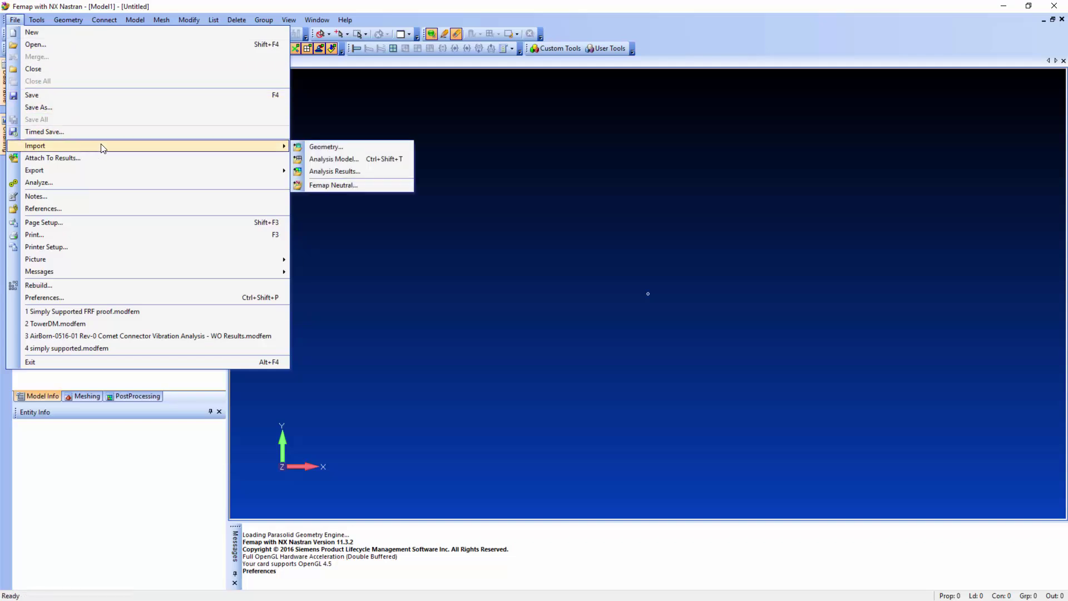
pyautogui.click(353, 147)
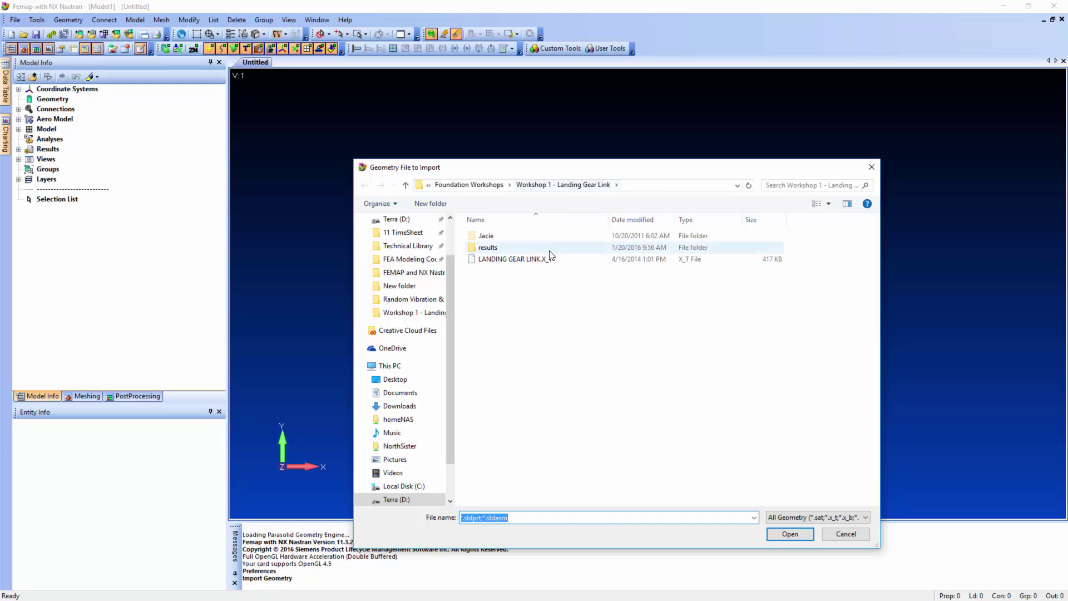
pyautogui.click(567, 264)
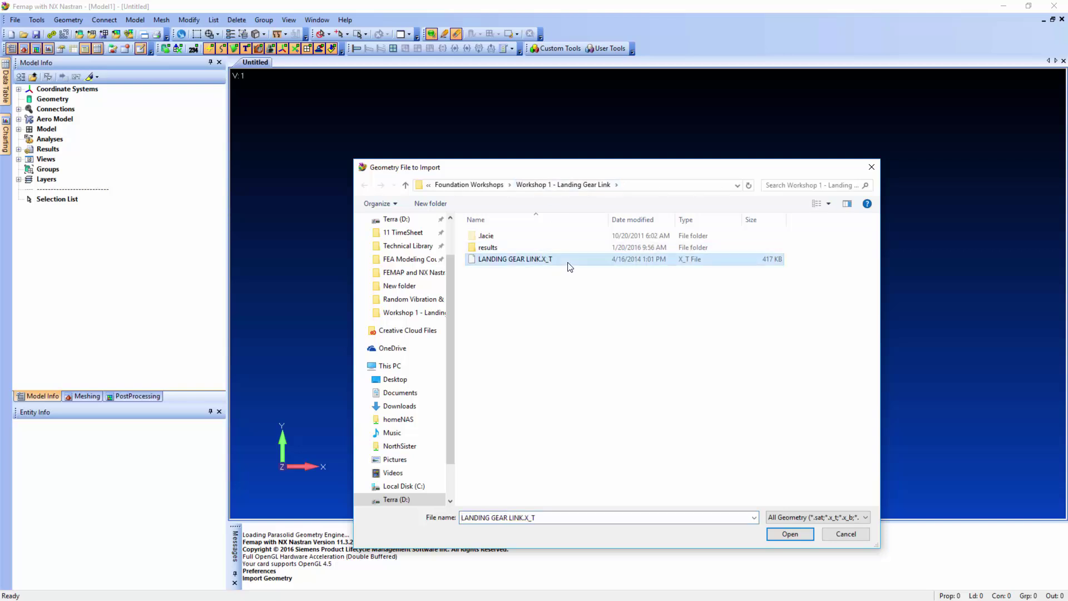
pyautogui.click(790, 534)
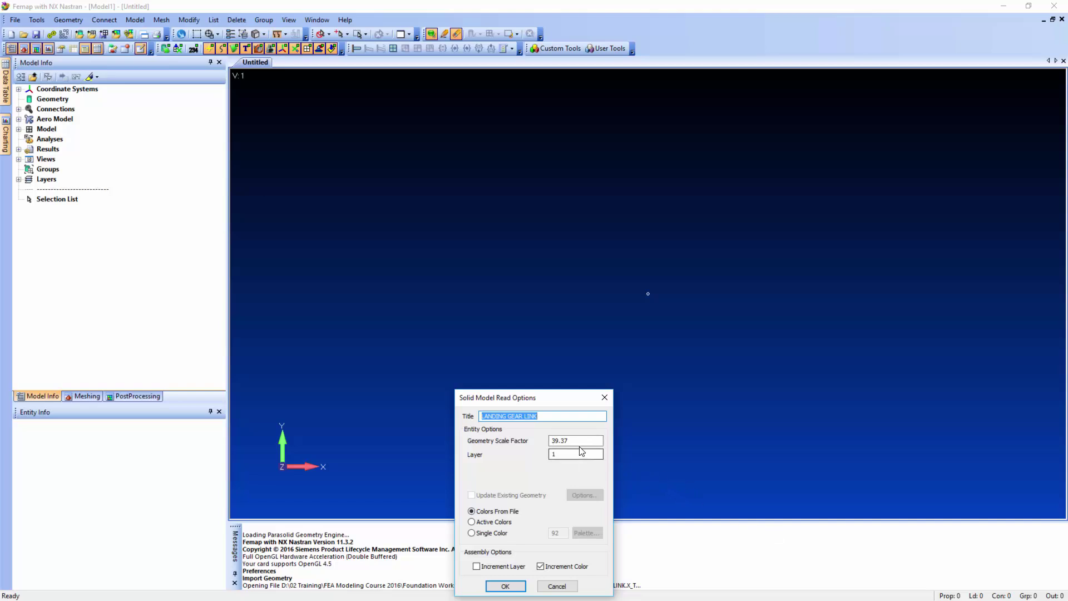
pyautogui.click(512, 589)
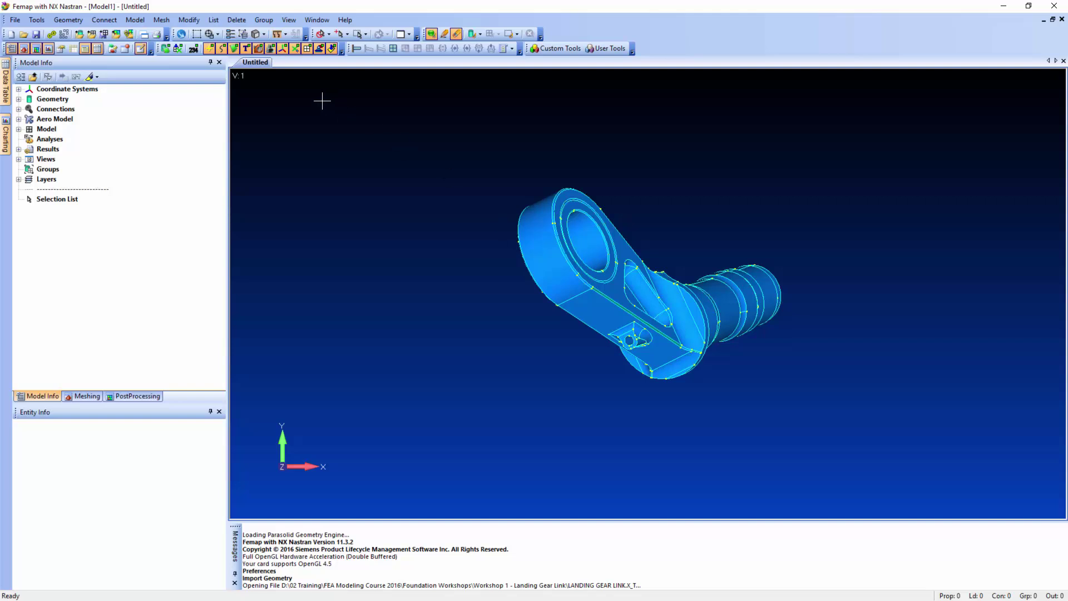
# Step: Measure the distance from point 7 to point 5 with point snapping, giving 4.030692
pyautogui.click(276, 35)
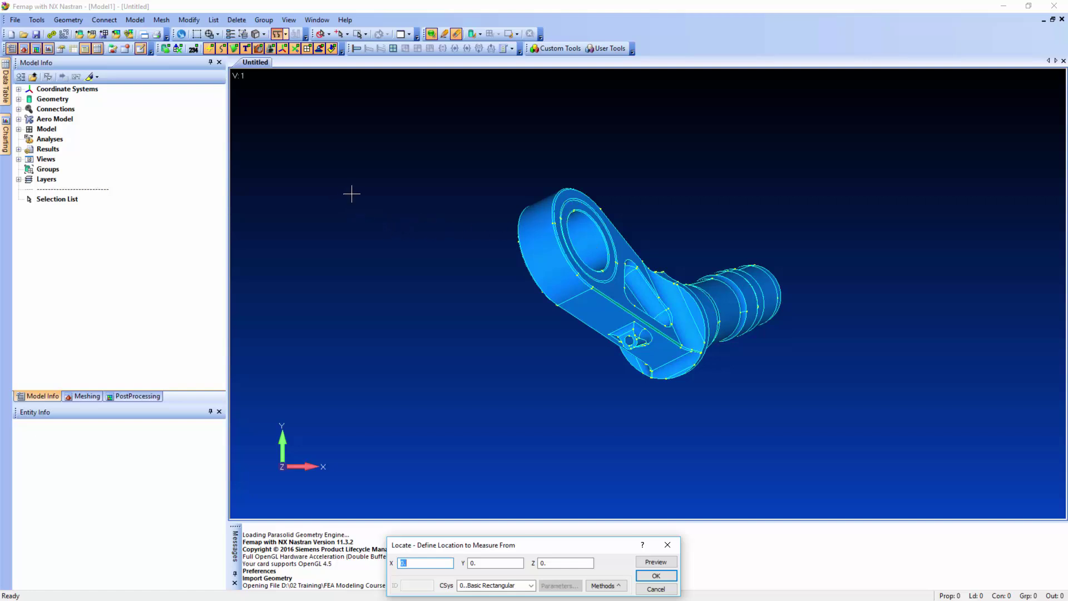
pyautogui.rightClick(282, 139)
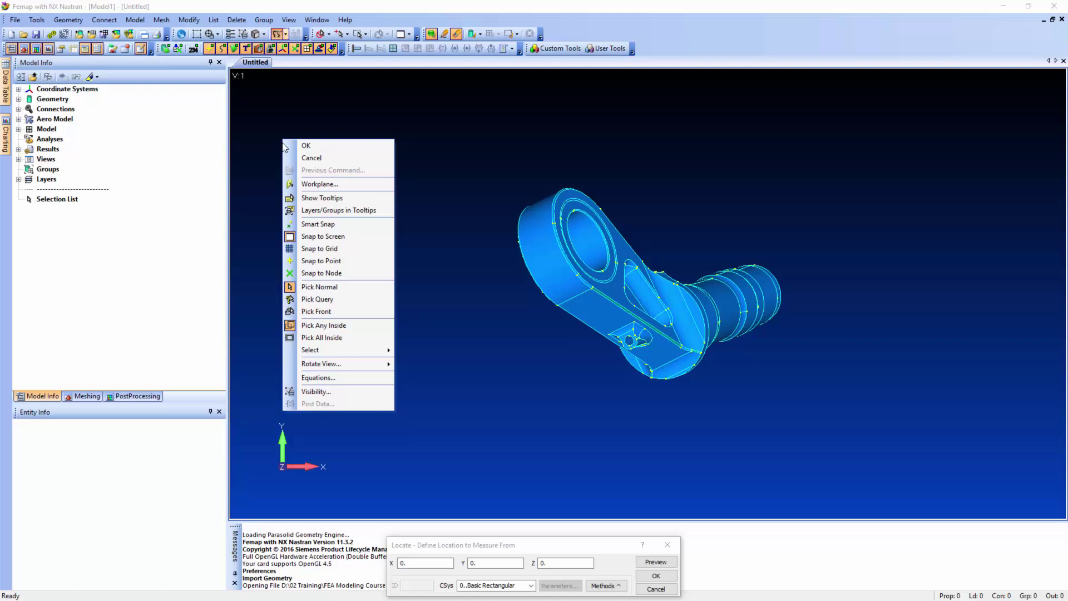
pyautogui.click(353, 262)
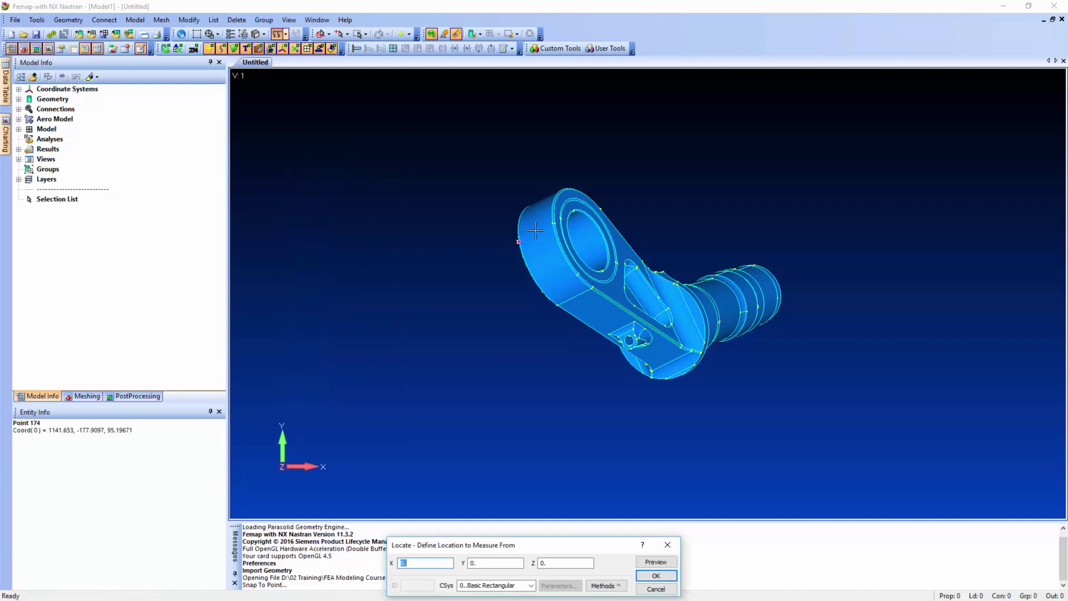
pyautogui.click(581, 218)
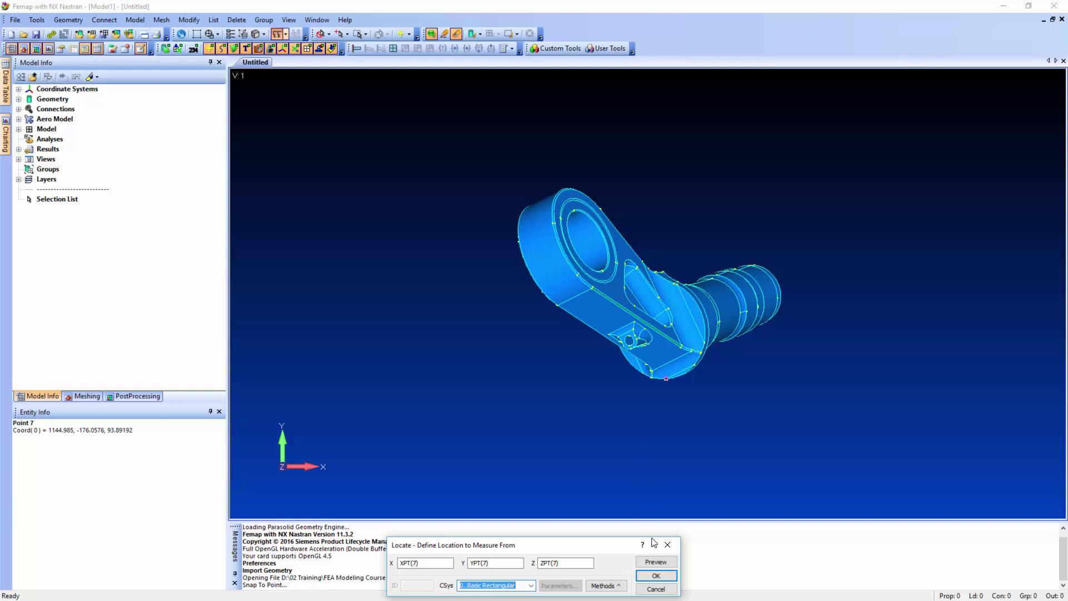
pyautogui.click(658, 576)
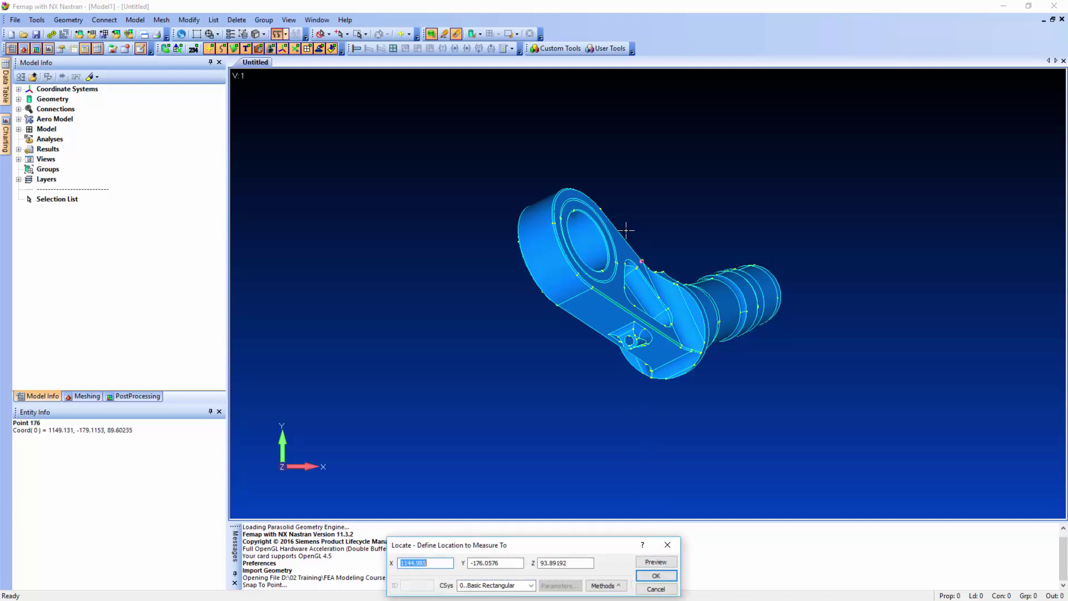
pyautogui.click(601, 269)
pyautogui.click(656, 576)
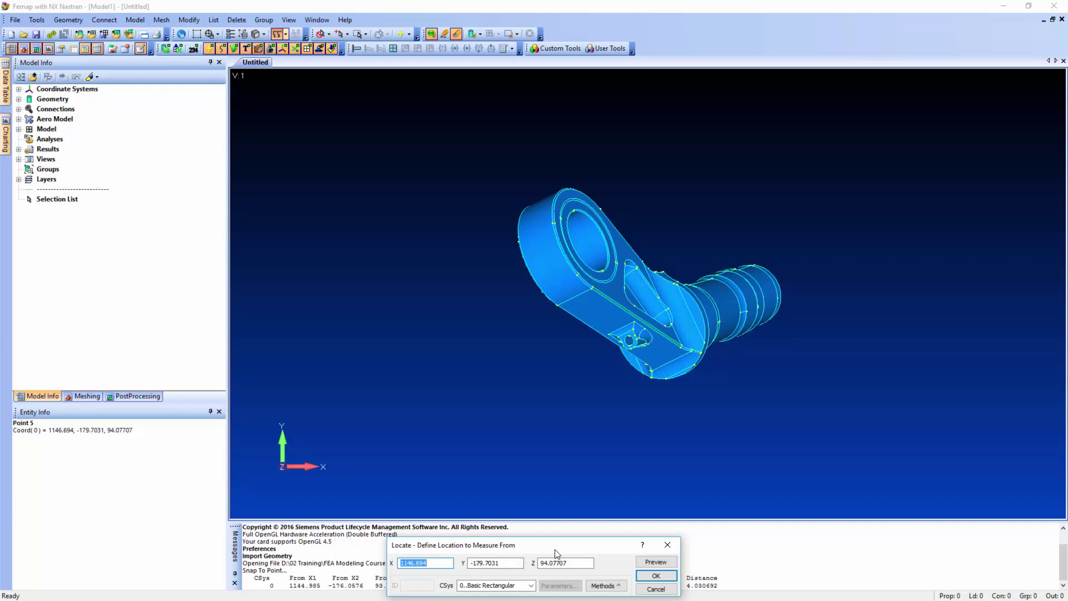
pyautogui.click(667, 590)
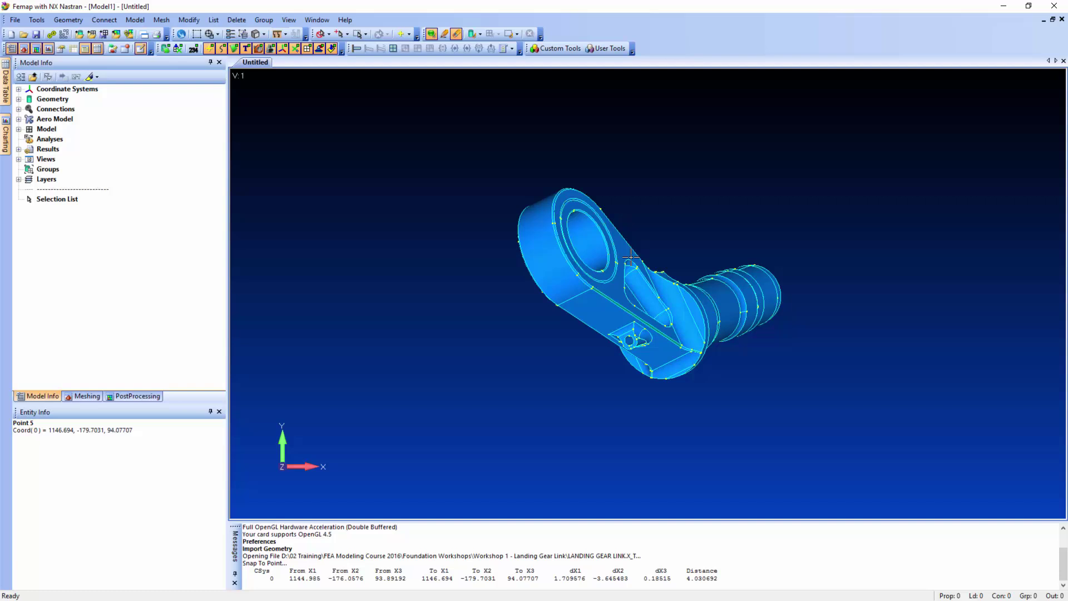
# Step: Orbit and zoom the view to inspect the link's eye end and upright shaft
pyautogui.moveTo(629, 250); pyautogui.dragTo(568, 370, button='middle')
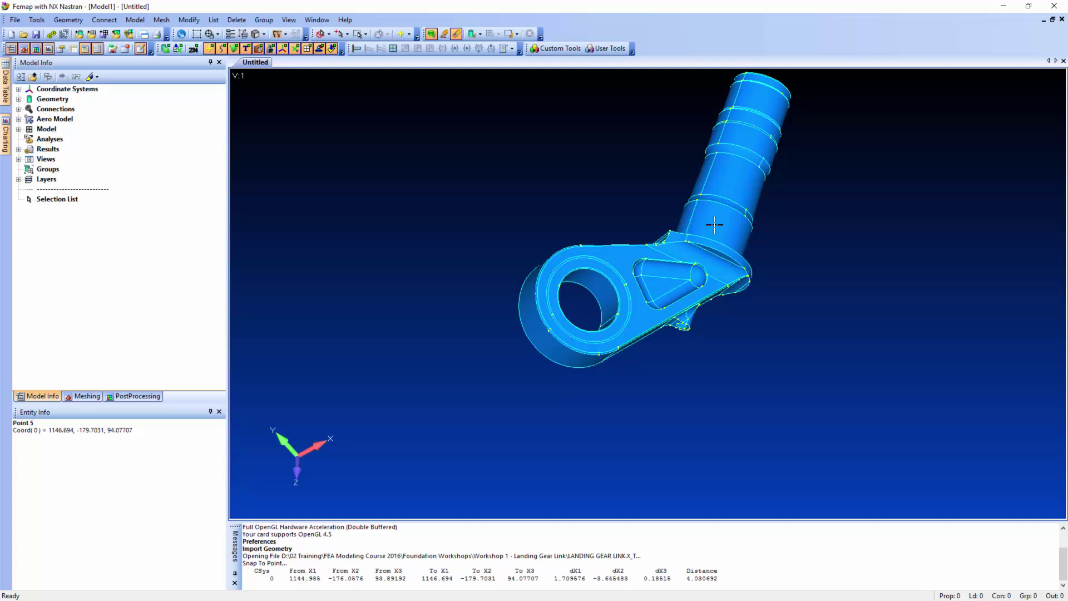
pyautogui.moveTo(715, 225); pyautogui.dragTo(654, 287, button='middle')
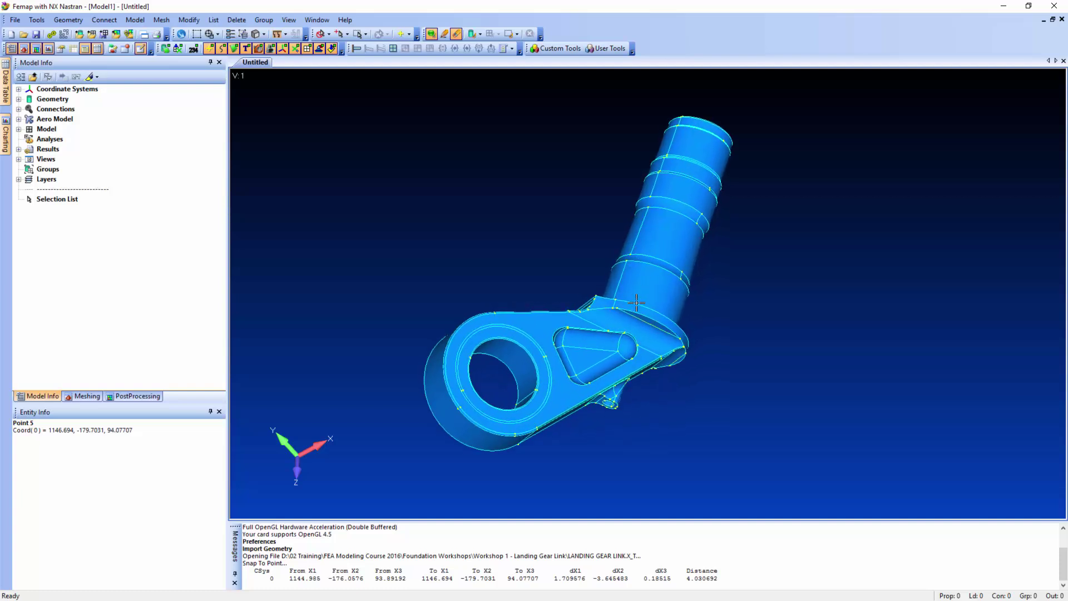
pyautogui.scroll(1, 575, 267)
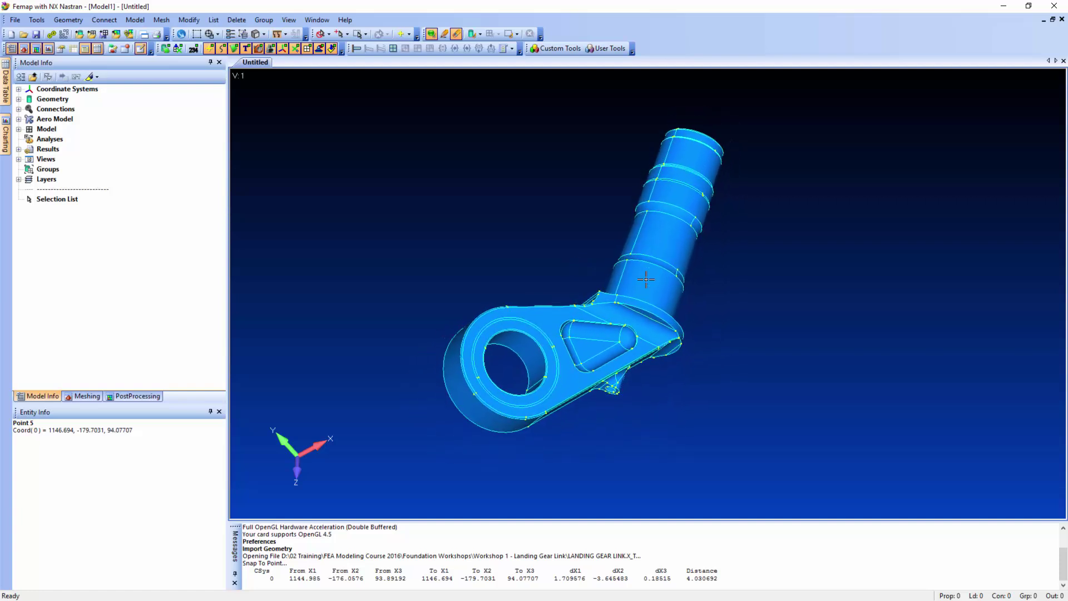
pyautogui.scroll(-1, 654, 267)
pyautogui.scroll(-1, 662, 252)
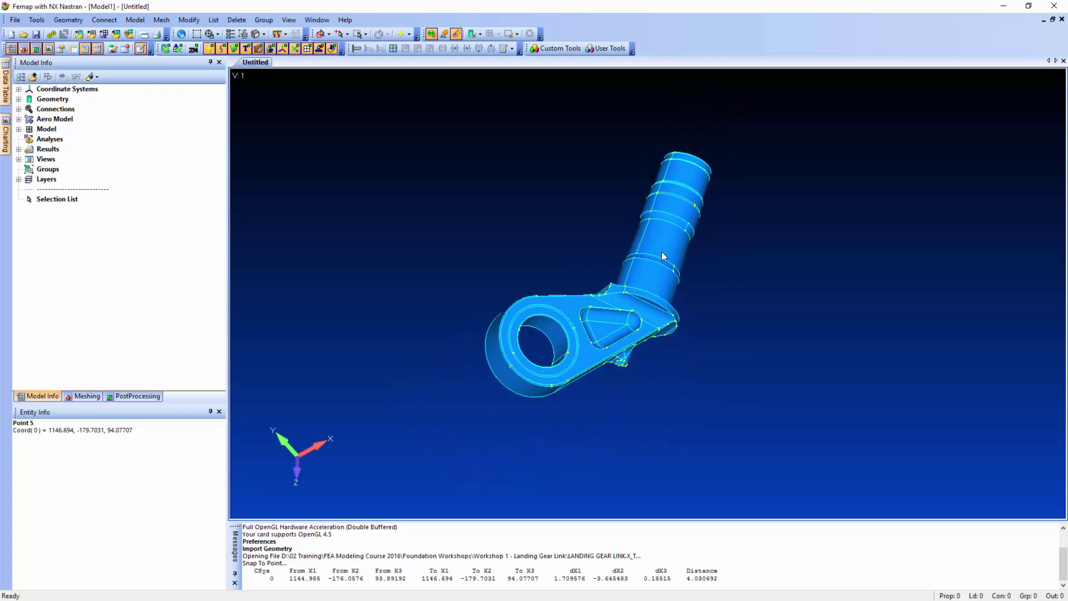
pyautogui.scroll(2, 662, 252)
pyautogui.scroll(-1, 662, 253)
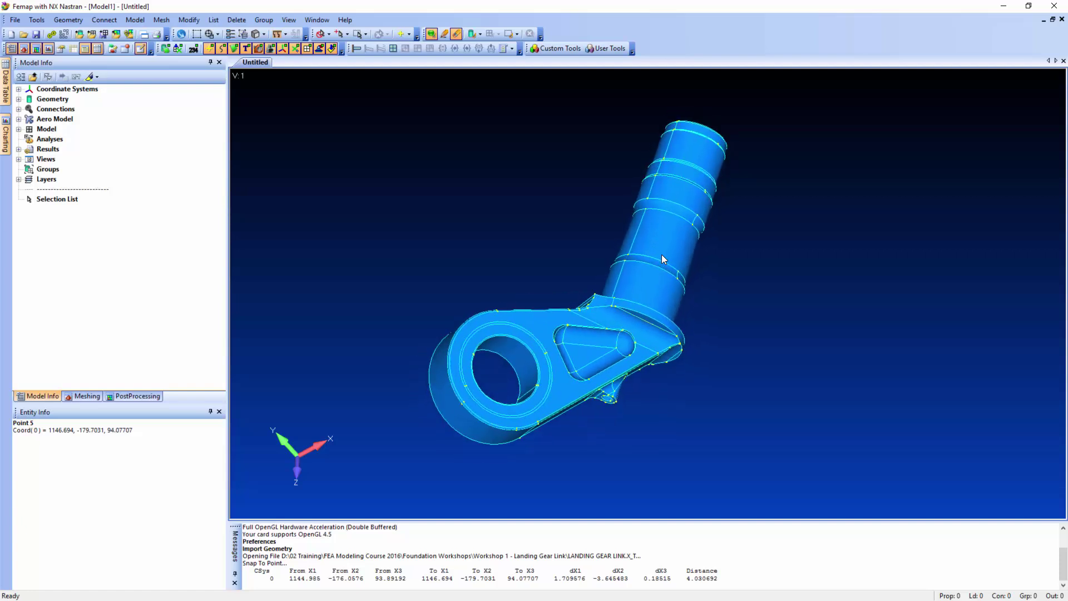
pyautogui.scroll(1, 662, 255)
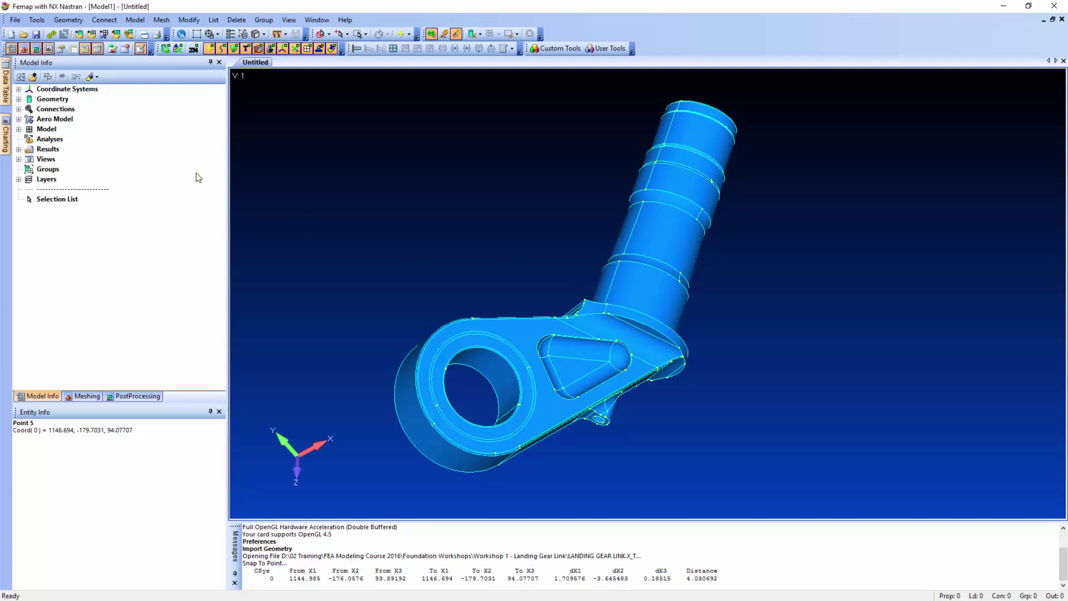
# Step: Create material 1 by loading 2024-T351 Al Plate .25 from the material library
pyautogui.click(19, 129)
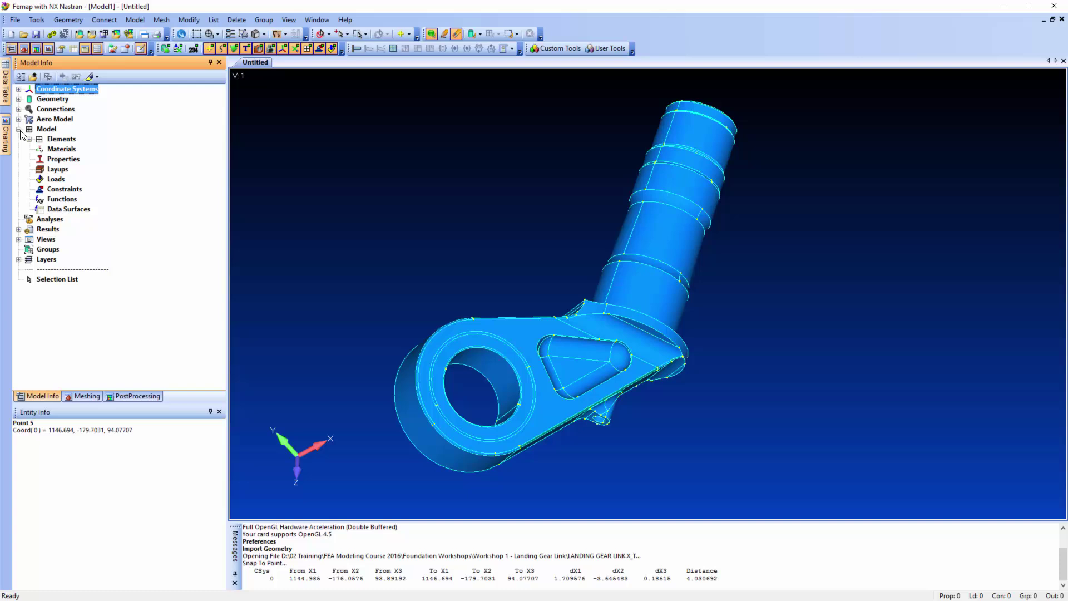
pyautogui.click(63, 150)
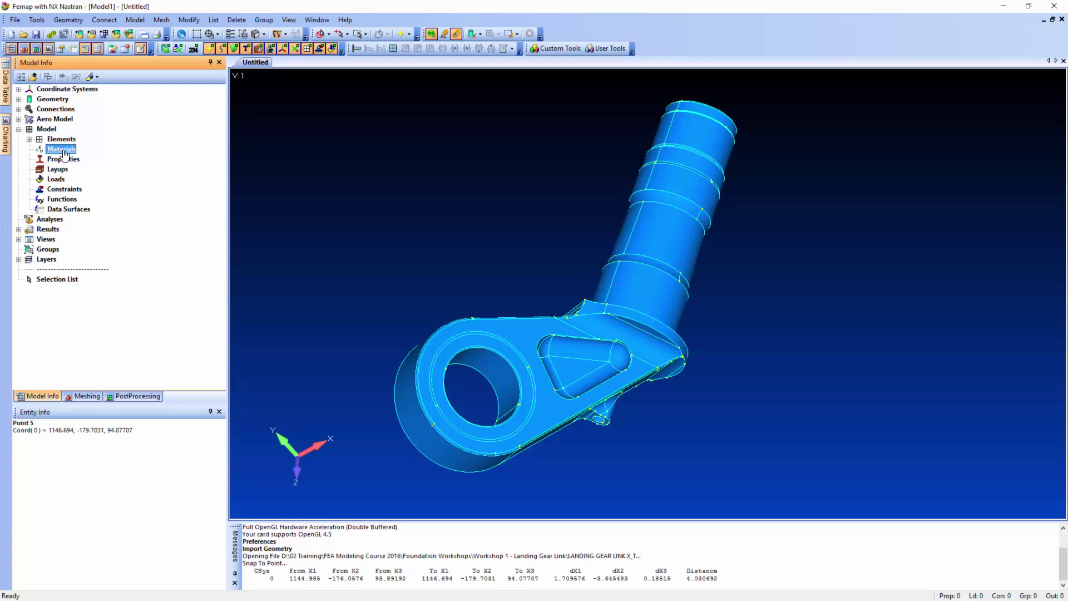
pyautogui.rightClick(66, 153)
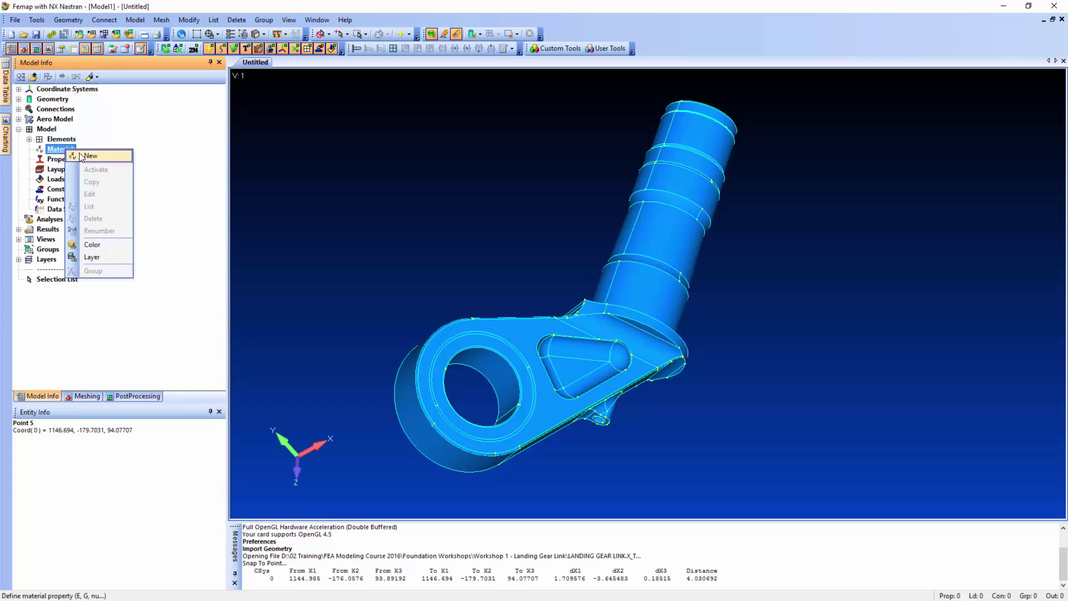
pyautogui.click(113, 158)
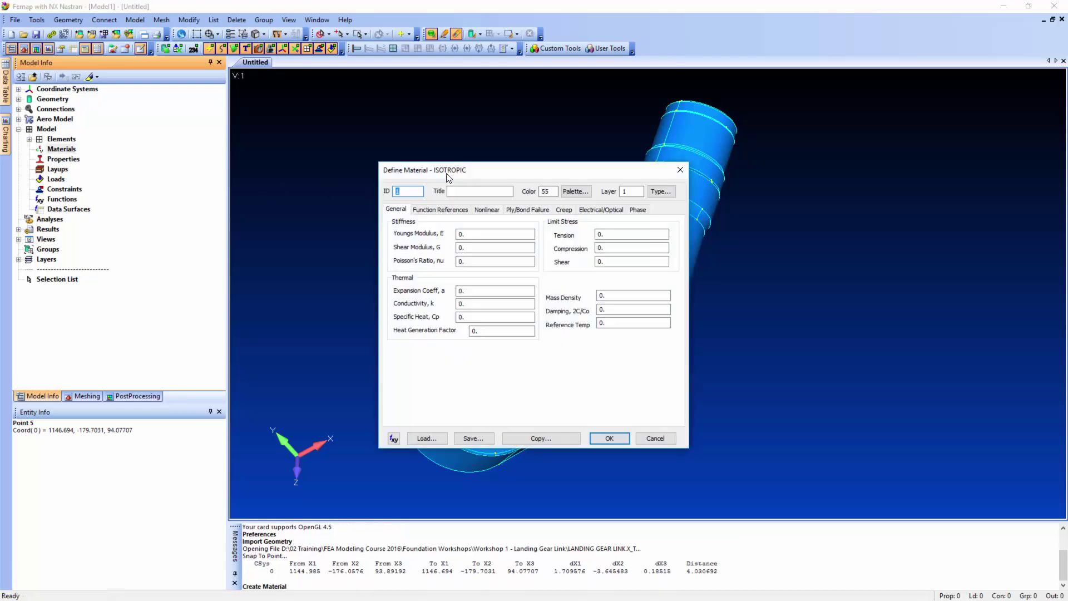
pyautogui.click(440, 440)
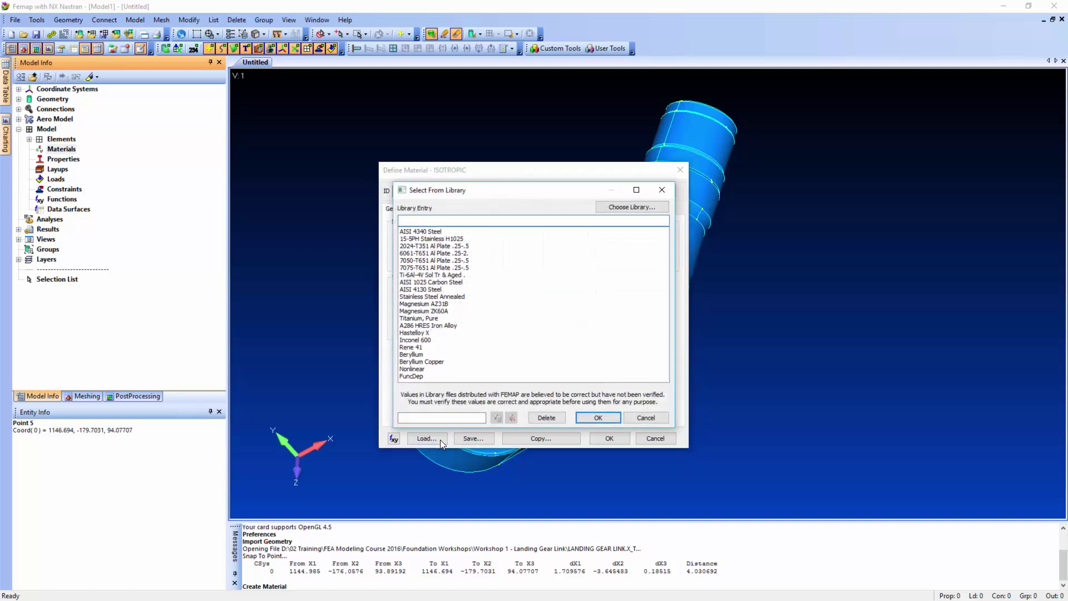
pyautogui.click(438, 247)
pyautogui.click(610, 417)
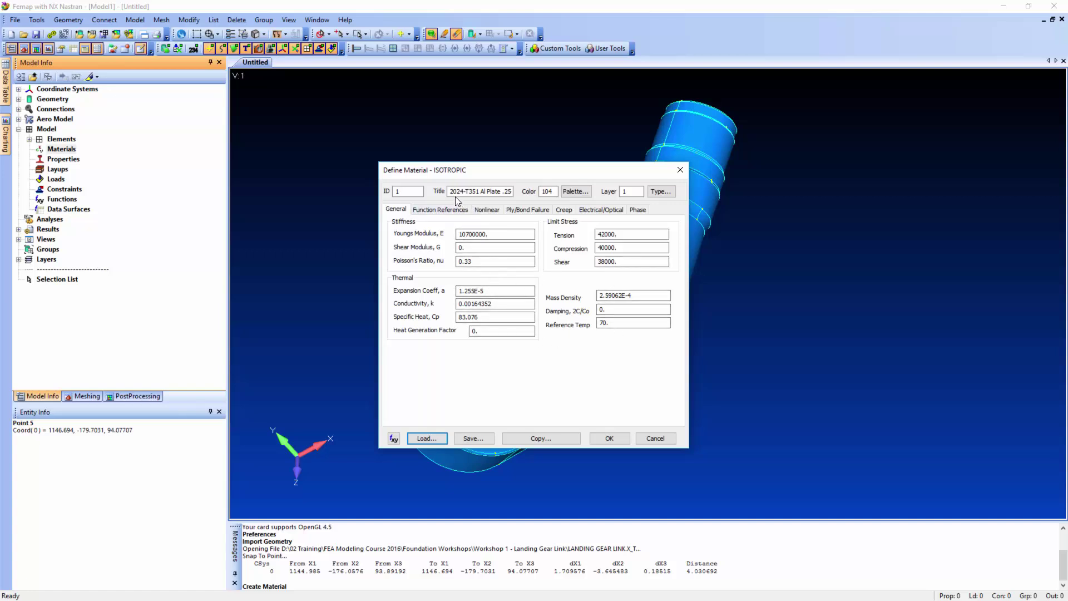
pyautogui.click(609, 438)
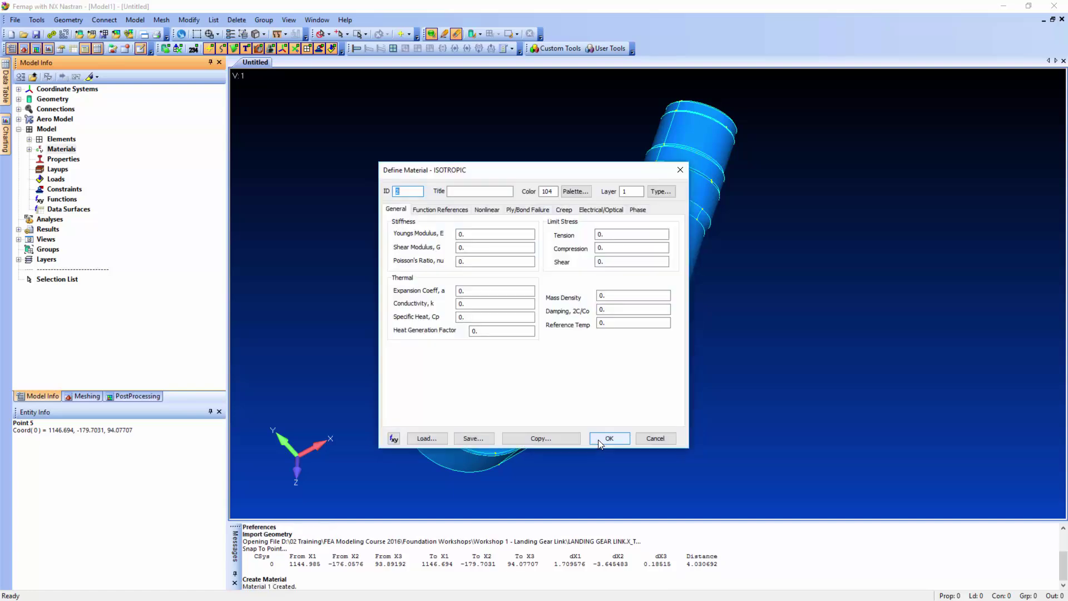
pyautogui.click(656, 439)
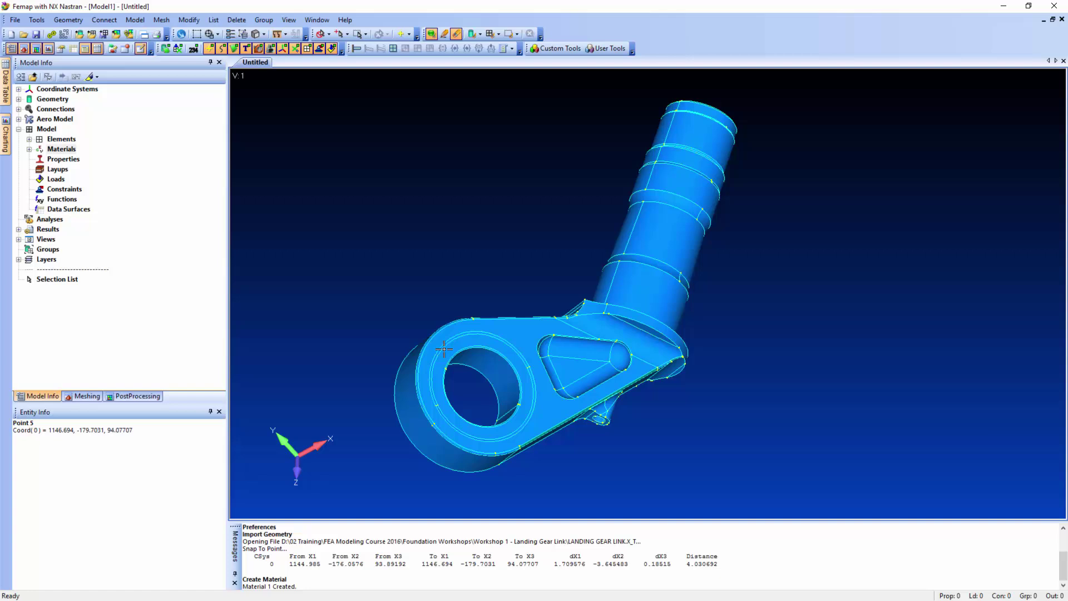
# Step: Define solid property 1 titled 'Solid Aluminum' using the 2024-T351 Al Plate material
pyautogui.click(65, 160)
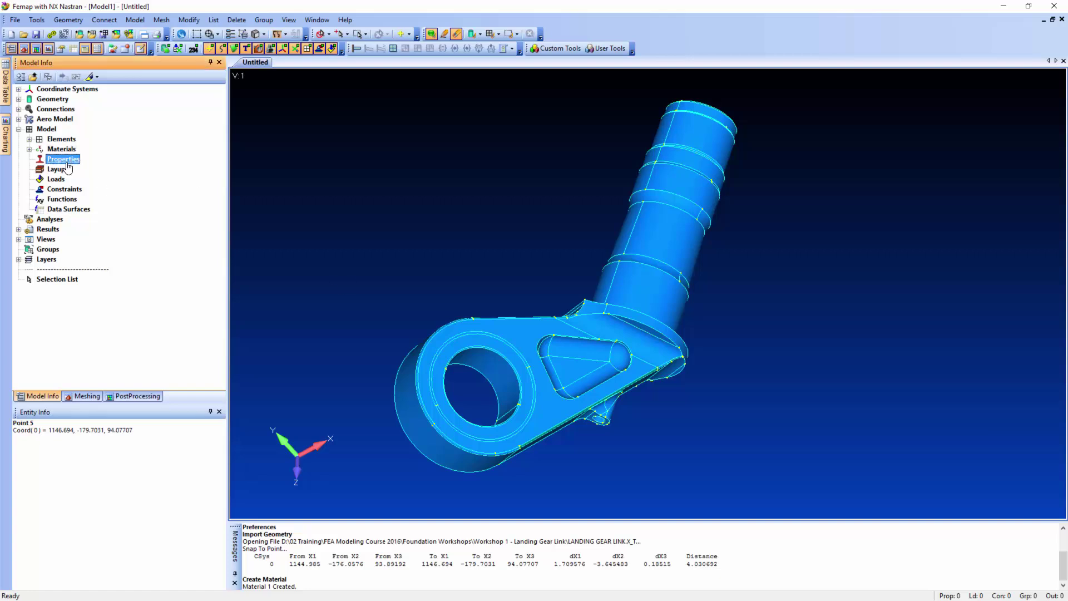
pyautogui.rightClick(67, 162)
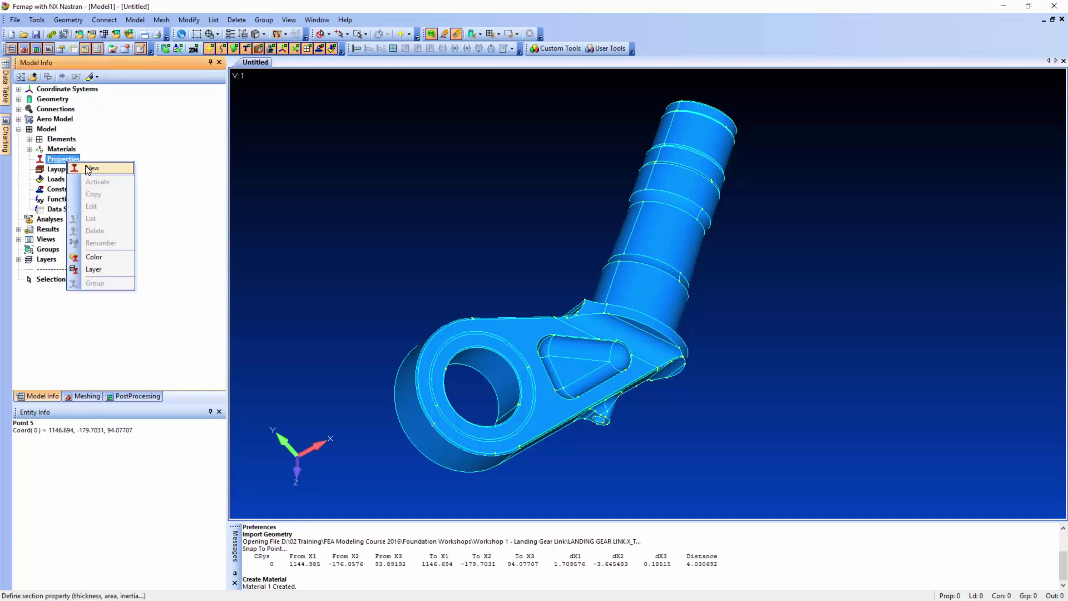
pyautogui.click(87, 167)
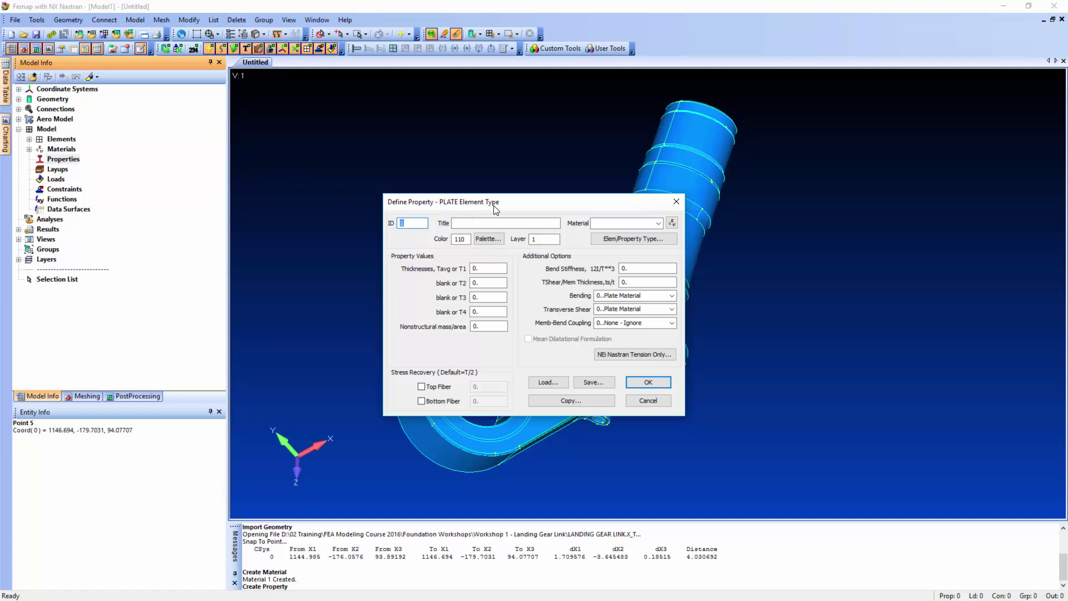
pyautogui.click(606, 240)
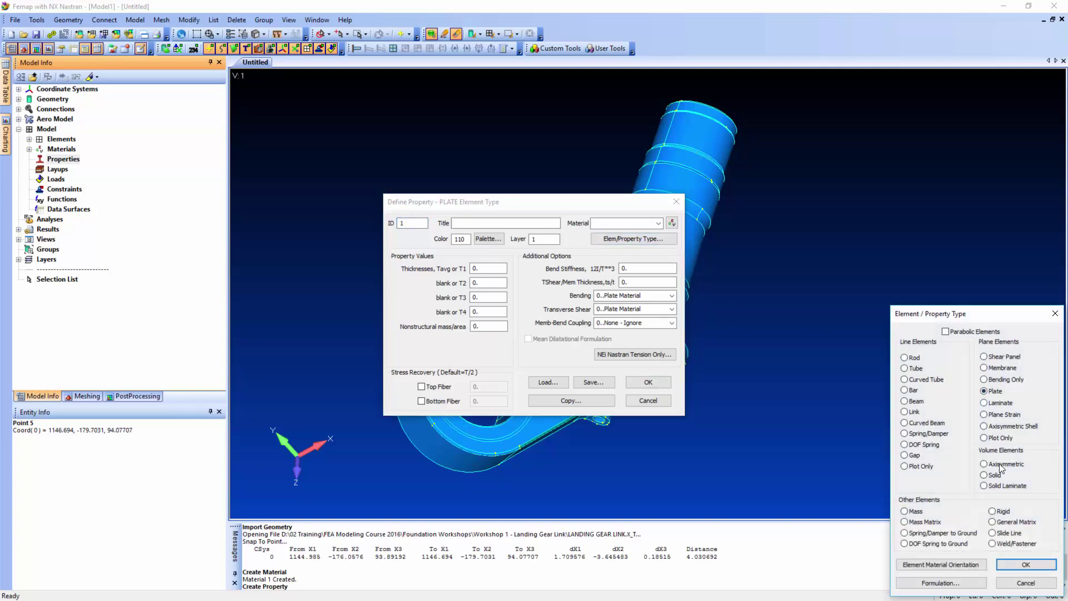
pyautogui.click(996, 476)
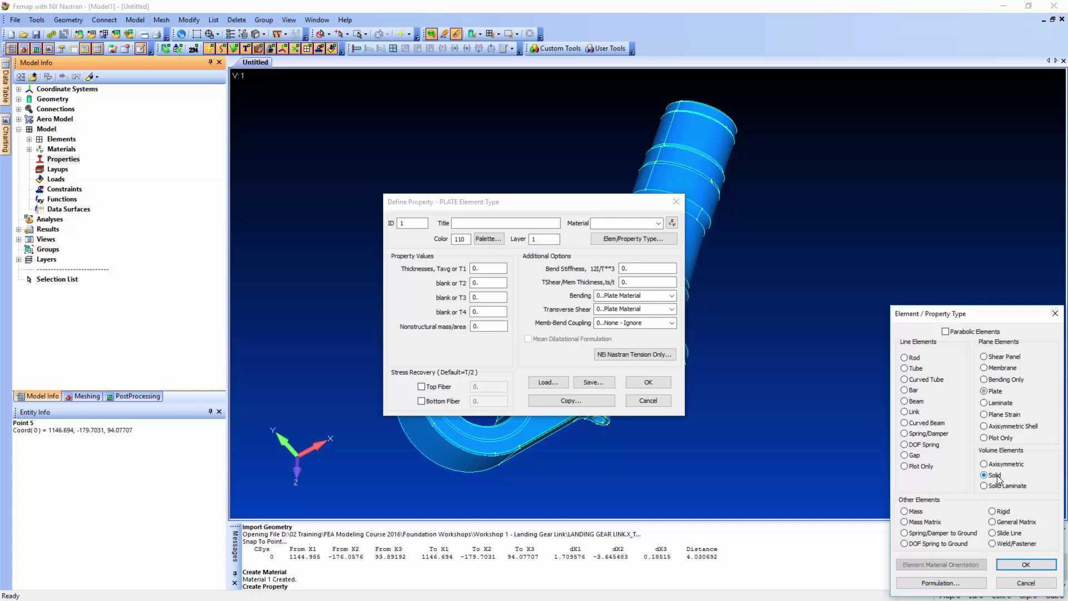
pyautogui.click(1018, 565)
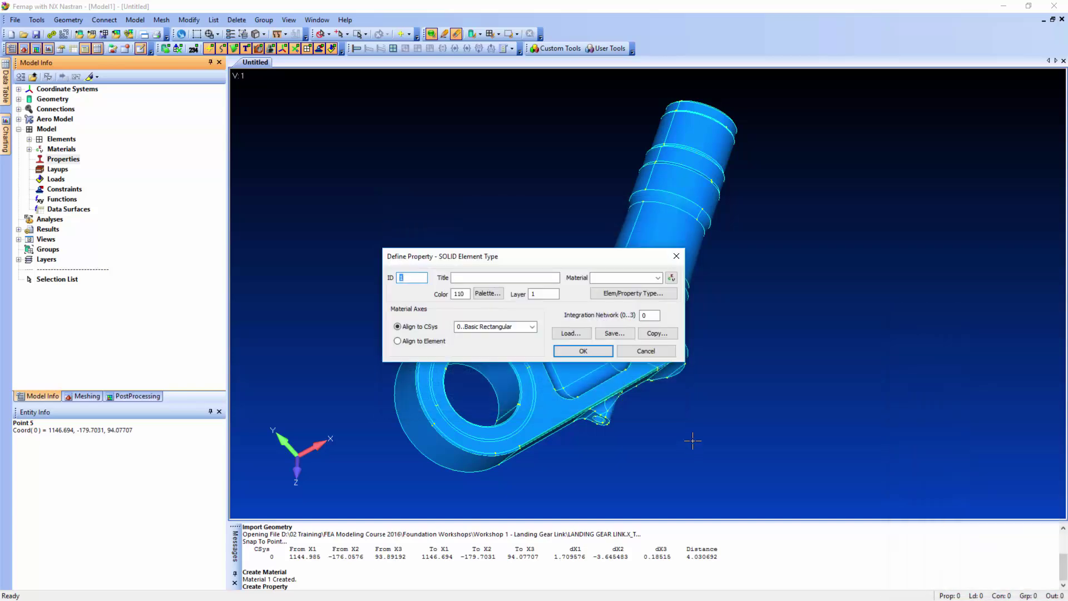
pyautogui.click(657, 278)
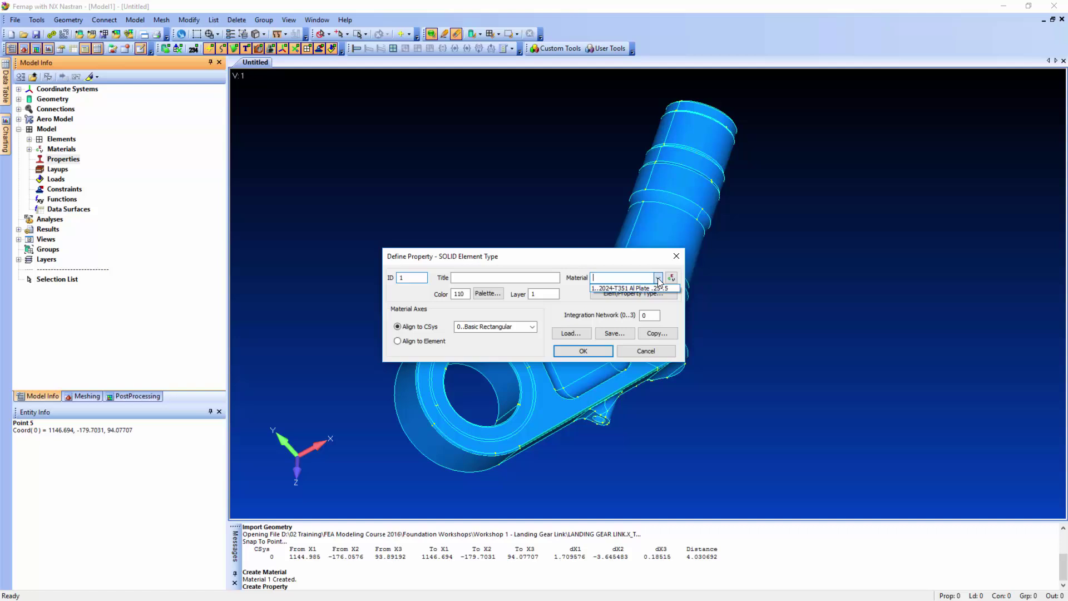
pyautogui.click(646, 289)
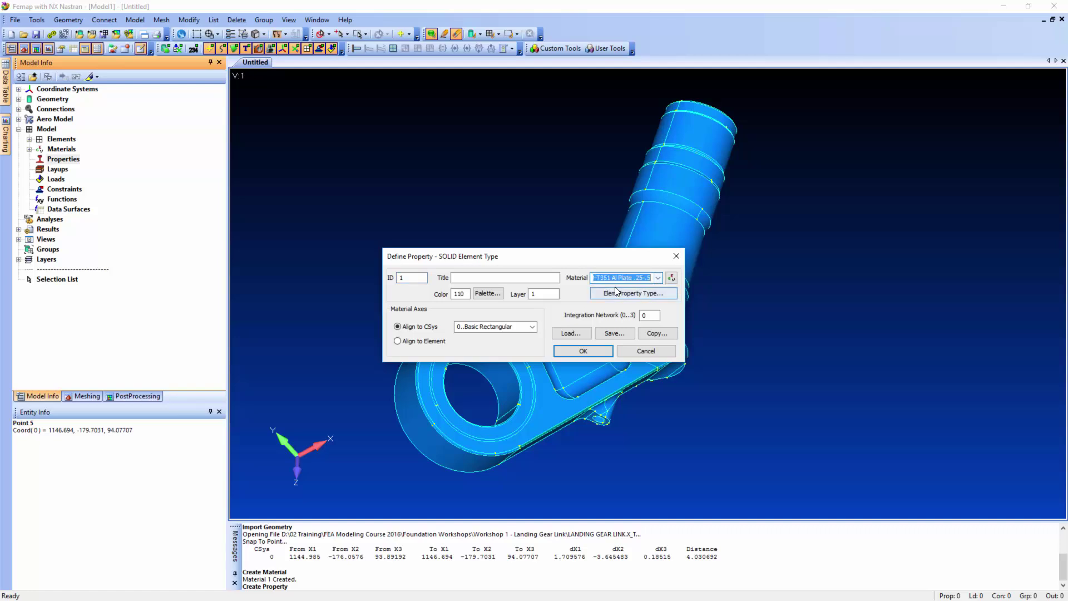
pyautogui.click(518, 278)
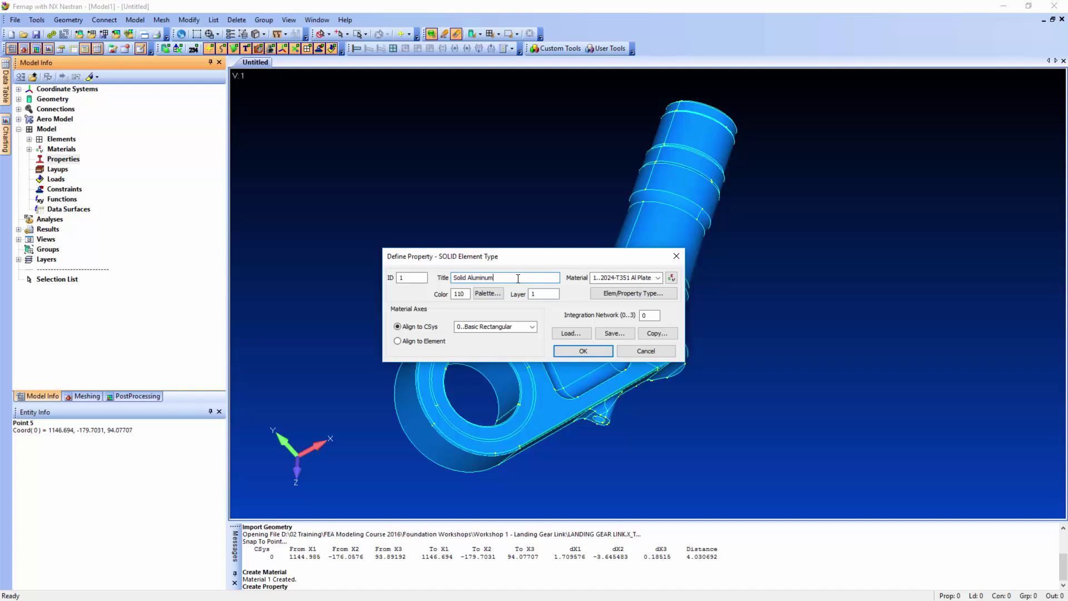
pyautogui.click(569, 352)
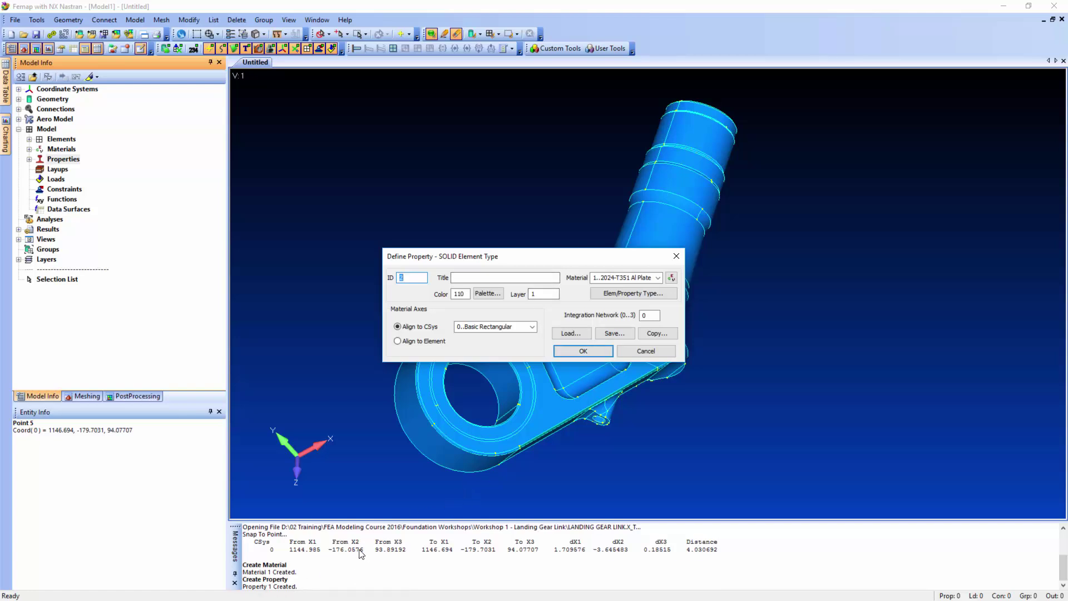
pyautogui.click(643, 352)
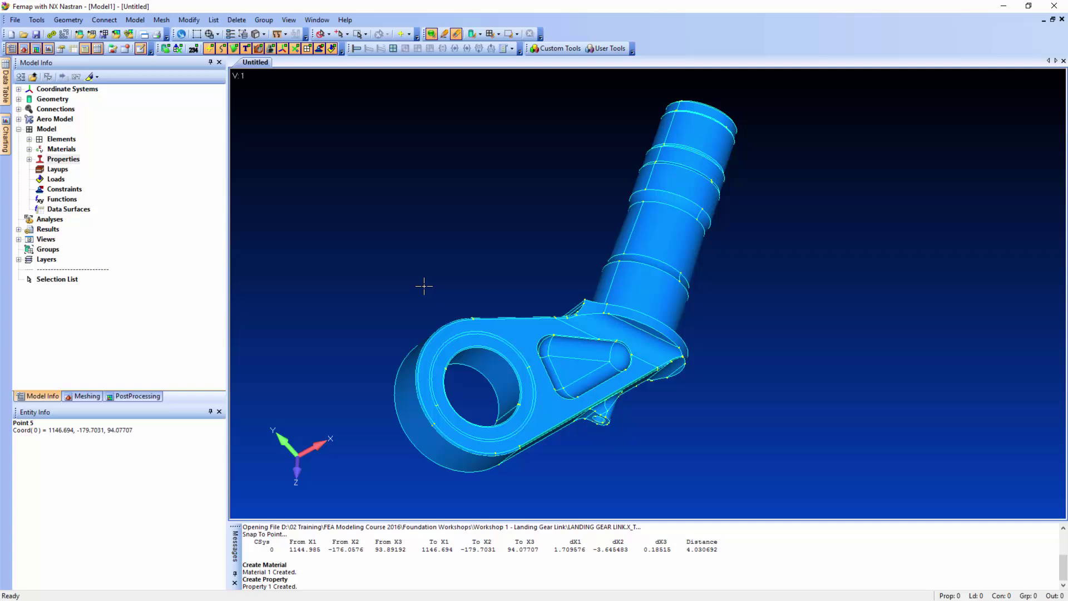
# Step: Apply tet mesh sizing with element size 0.390665 to the LANDING GEAR LINK solid
pyautogui.click(19, 99)
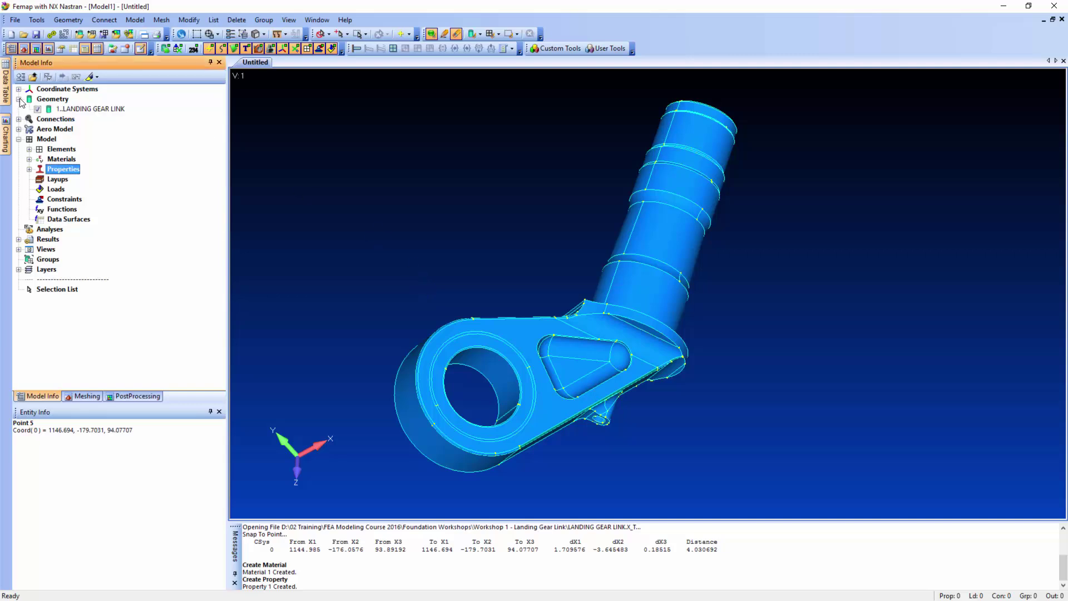
pyautogui.click(92, 111)
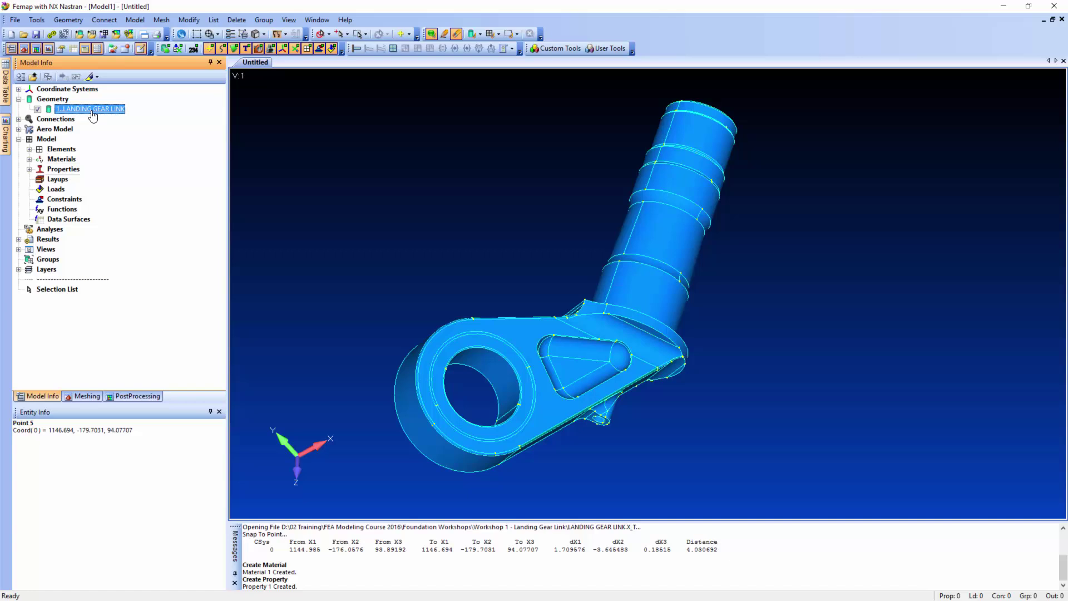
pyautogui.rightClick(92, 115)
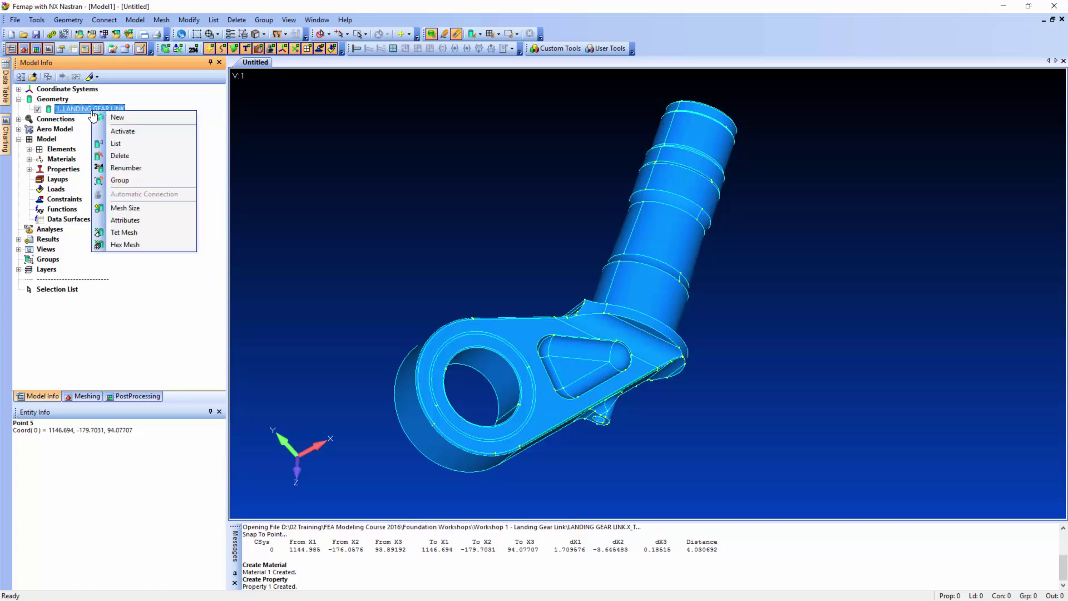
pyautogui.click(155, 208)
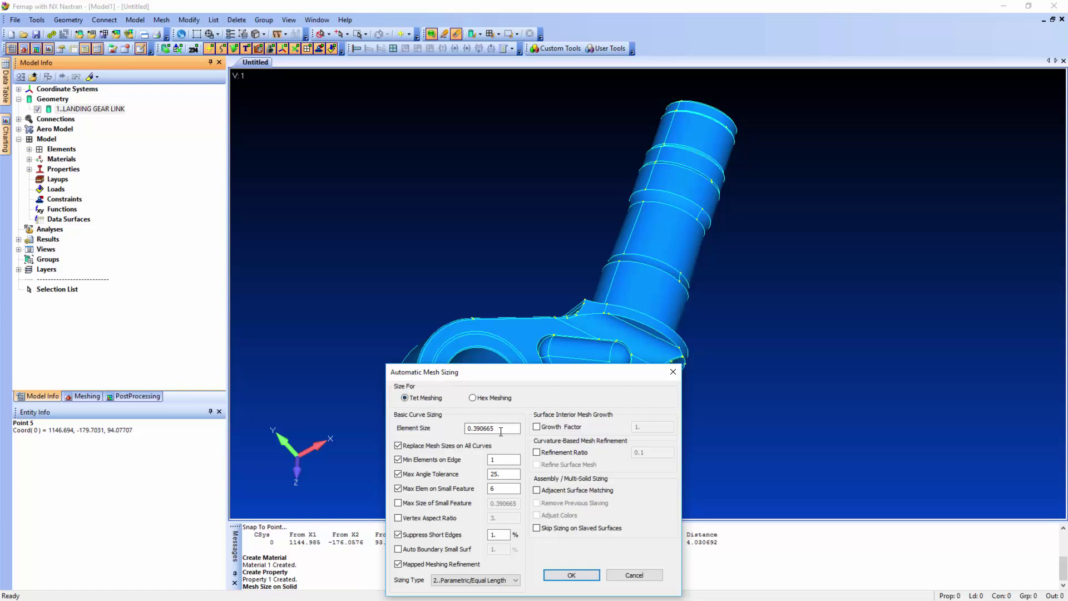
pyautogui.click(499, 474)
pyautogui.click(586, 577)
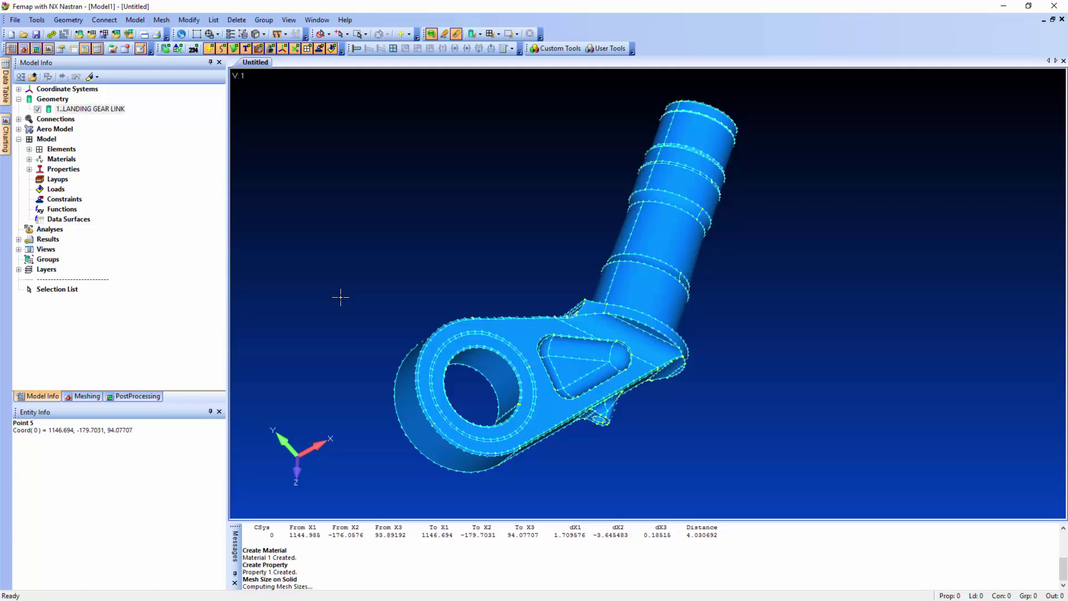
# Step: Tet-mesh the solid with Solid Aluminum, producing 35198 elements and 56434 nodes
pyautogui.rightClick(93, 114)
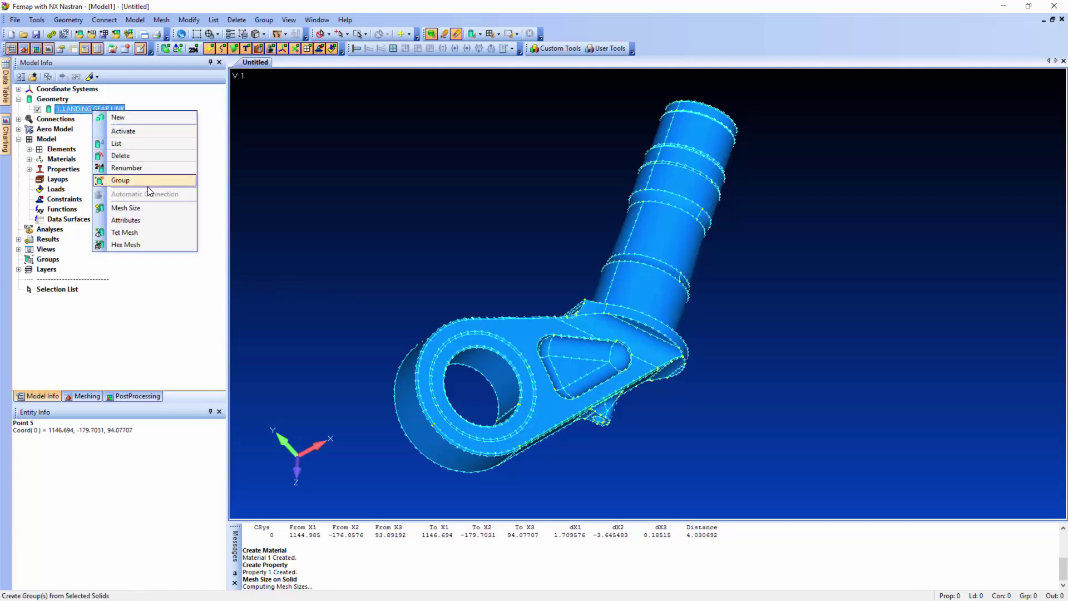
pyautogui.click(151, 233)
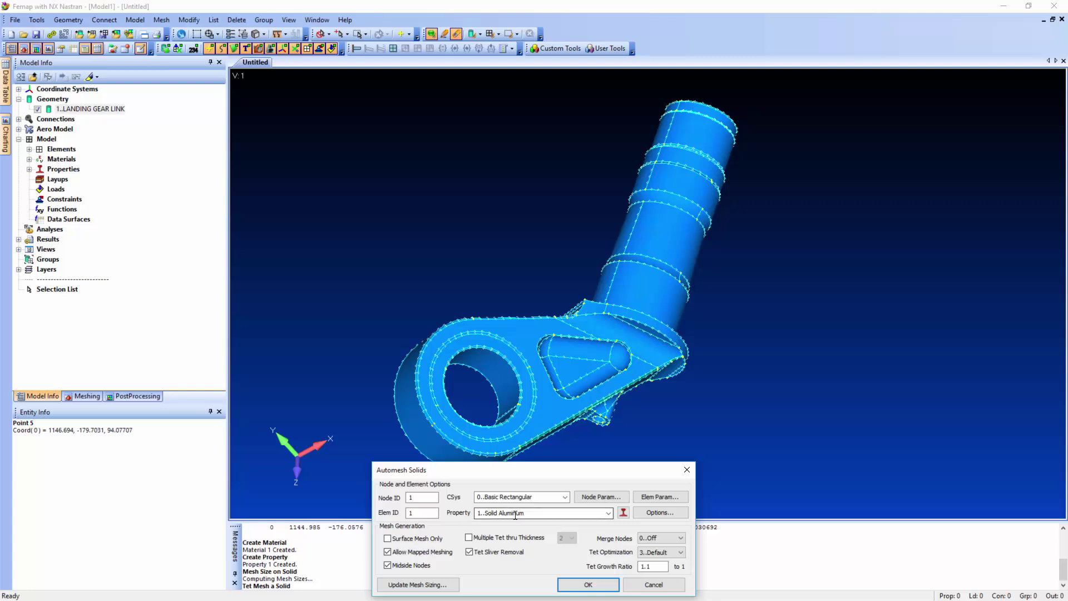
pyautogui.click(602, 585)
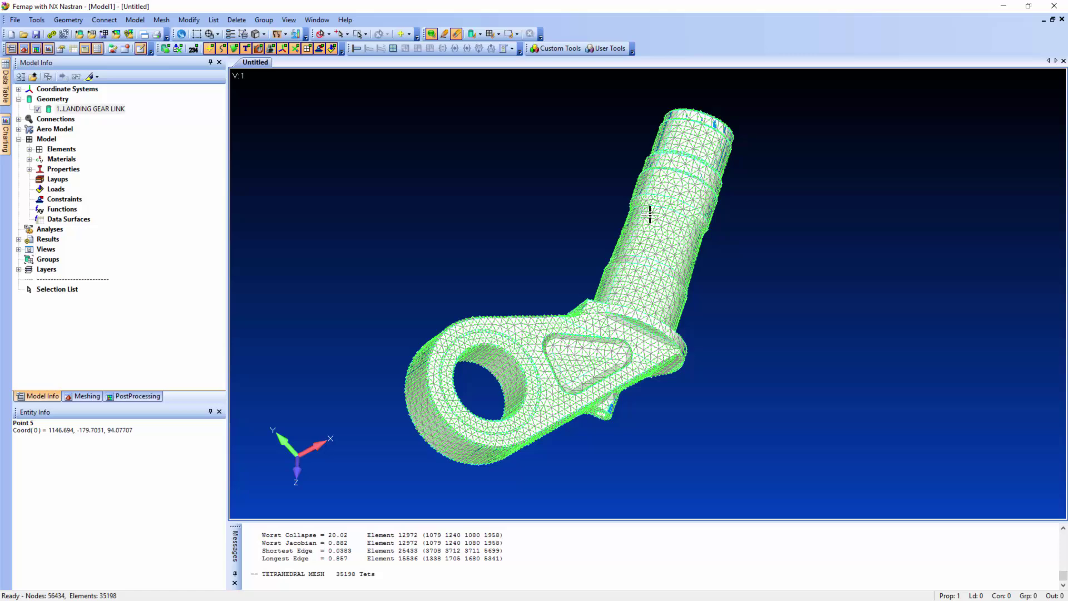
# Step: Set entity visibility to surfaces only, hiding the mesh, then rotate the model slightly
pyautogui.click(294, 22)
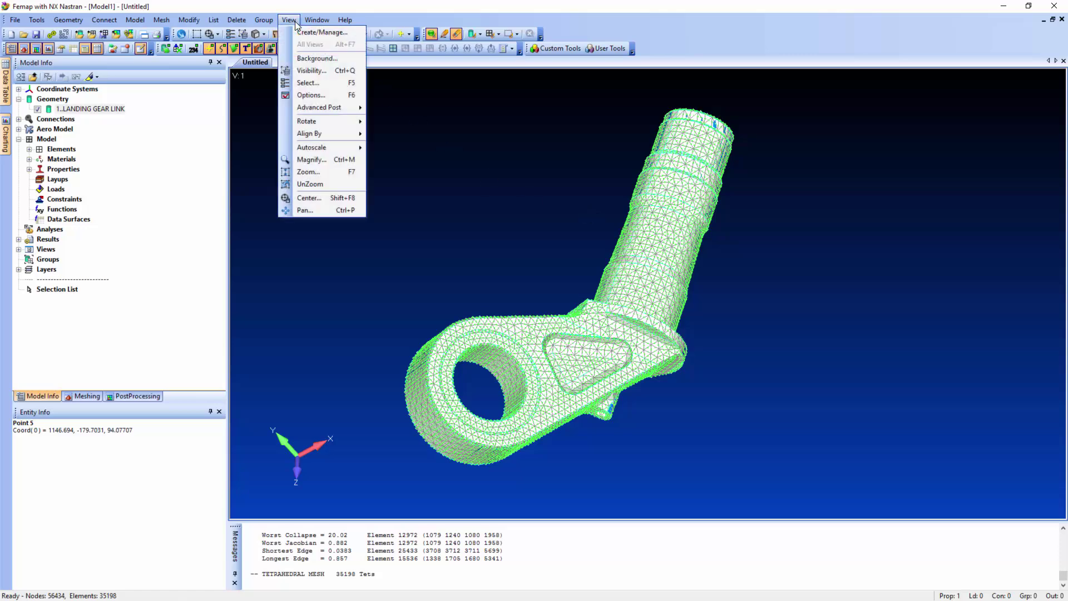
pyautogui.click(331, 71)
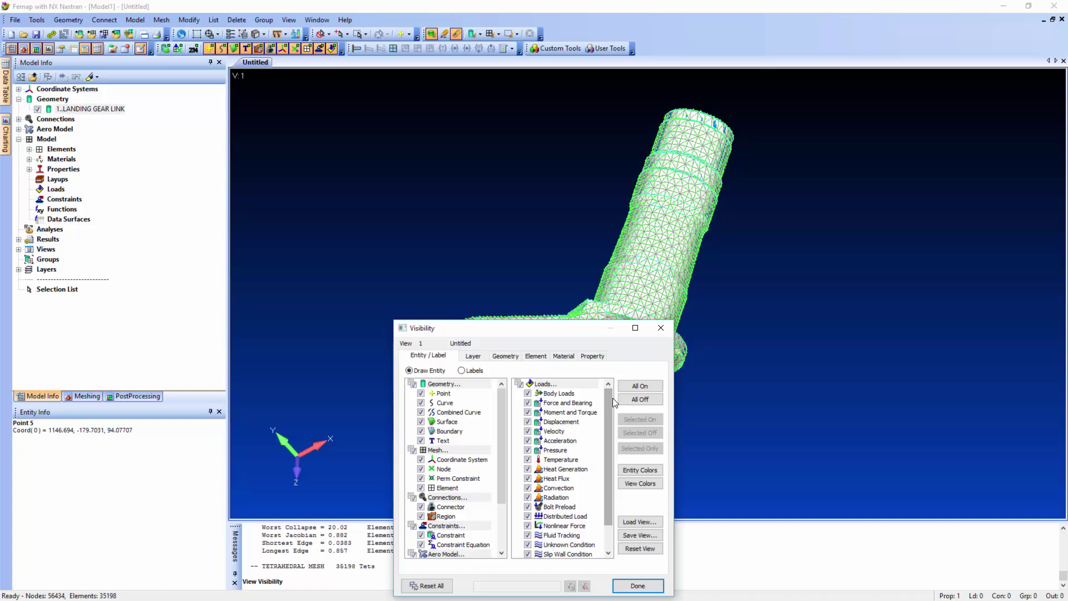
pyautogui.click(640, 399)
pyautogui.click(421, 421)
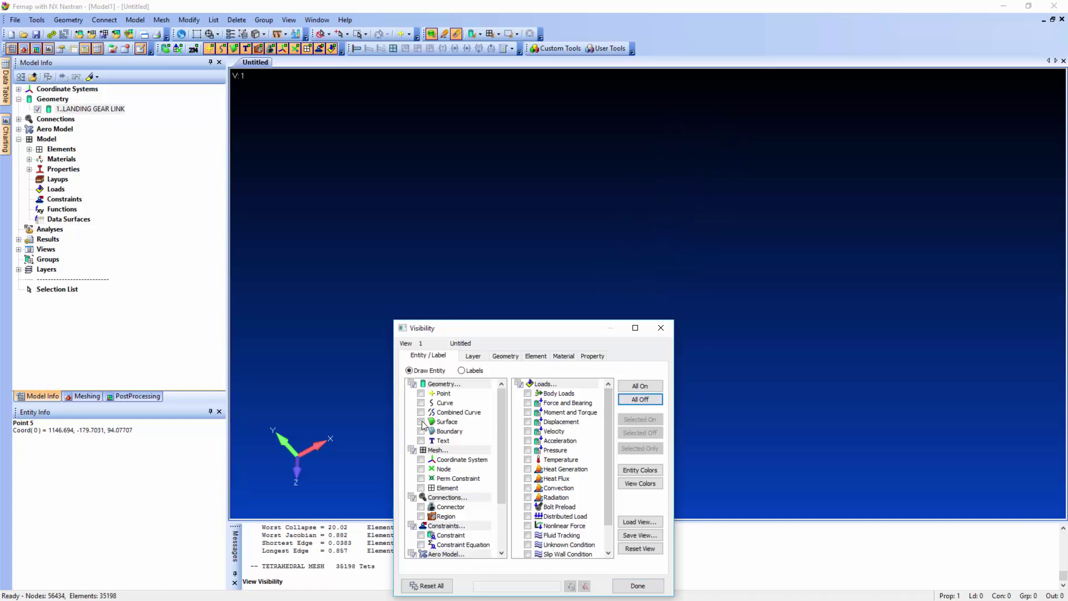
pyautogui.click(630, 591)
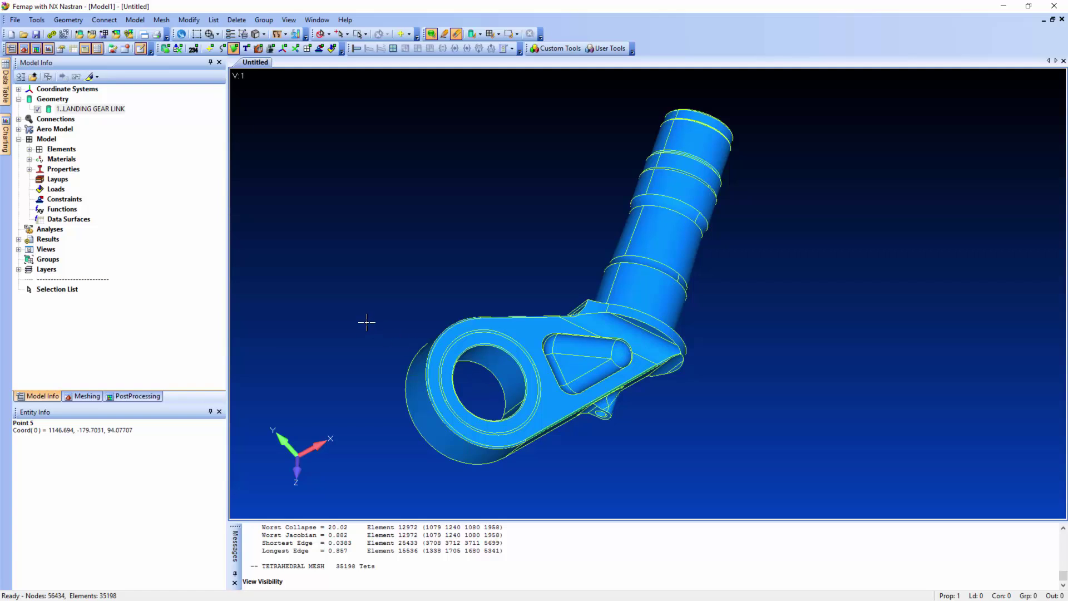
pyautogui.moveTo(568, 259); pyautogui.dragTo(571, 315, button='middle')
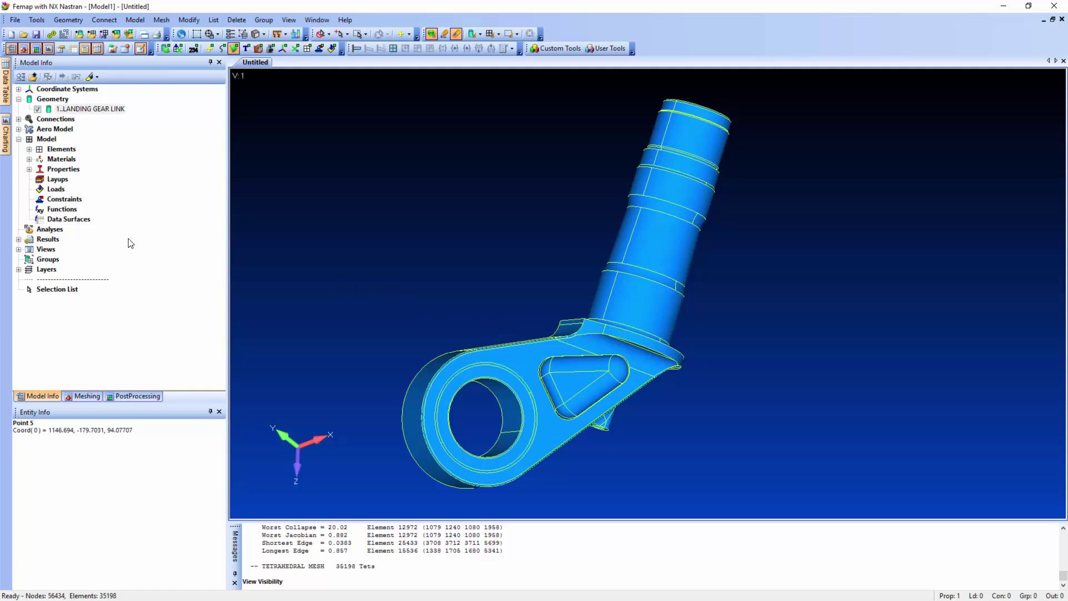
# Step: Create load set 1 titled 'Load Set 1' and expand it to its Load Definitions
pyautogui.click(56, 190)
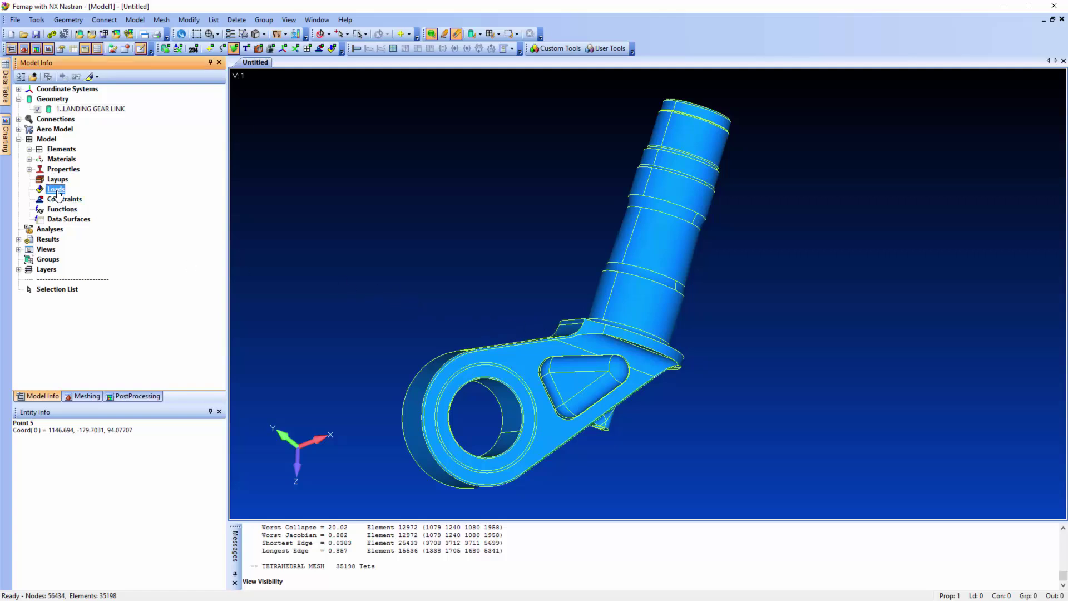
pyautogui.rightClick(57, 191)
pyautogui.click(80, 200)
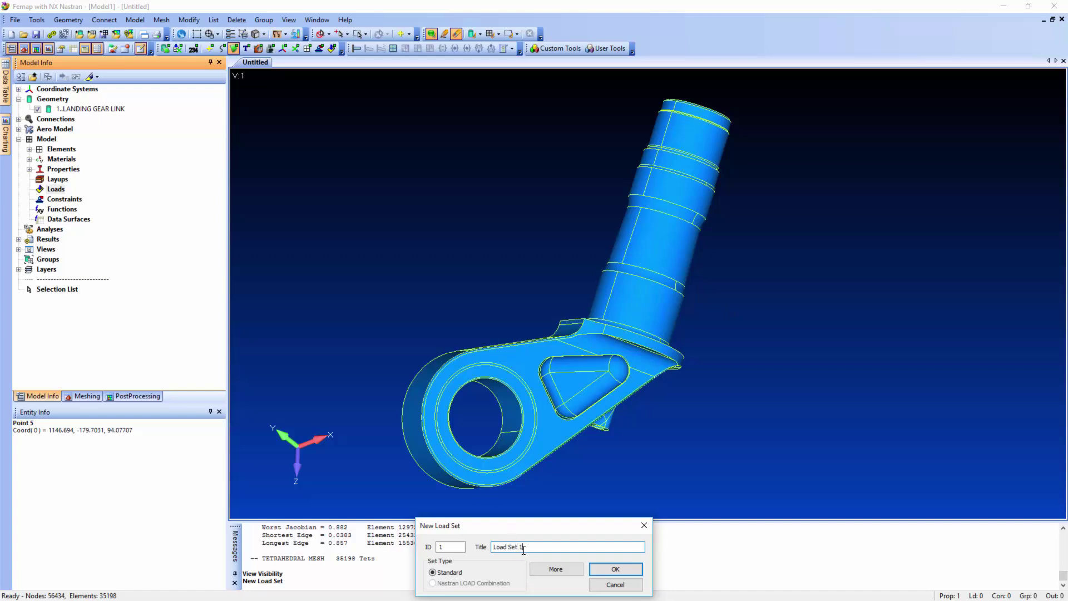
pyautogui.click(617, 570)
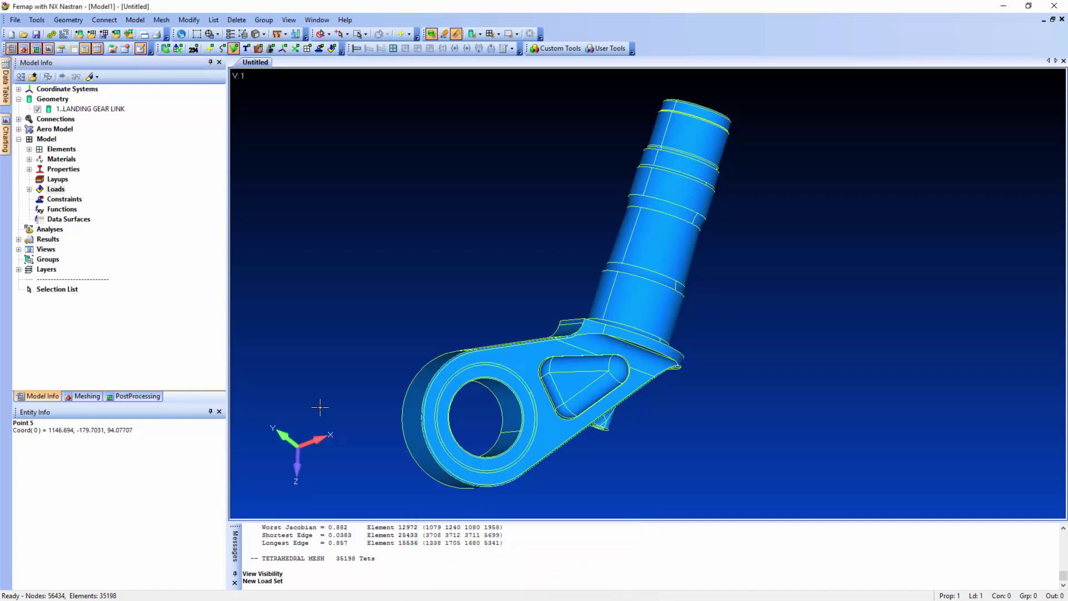
pyautogui.click(39, 199)
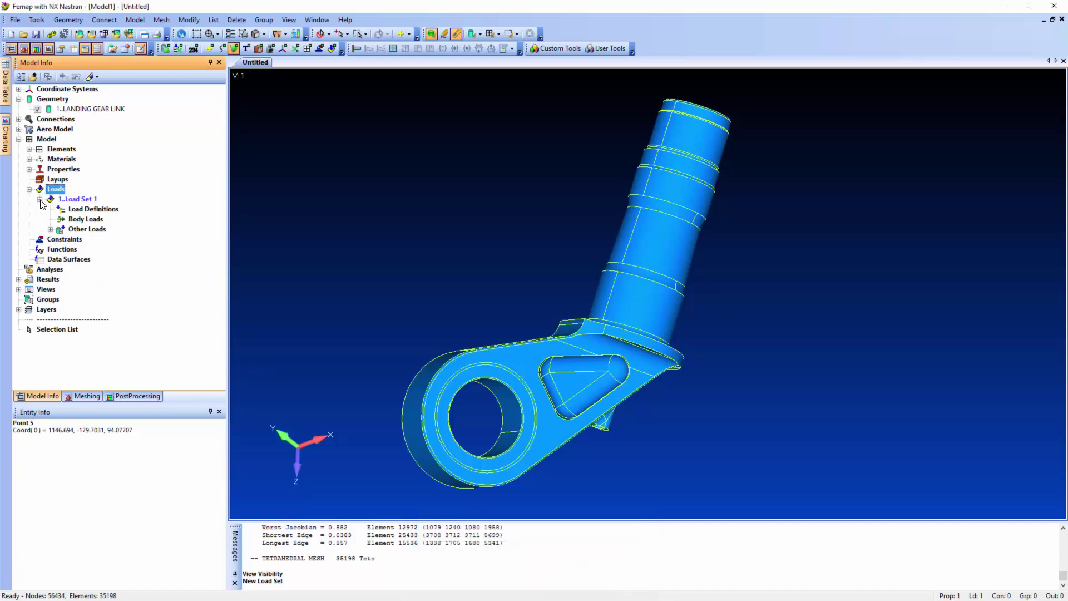
pyautogui.click(90, 212)
pyautogui.rightClick(103, 214)
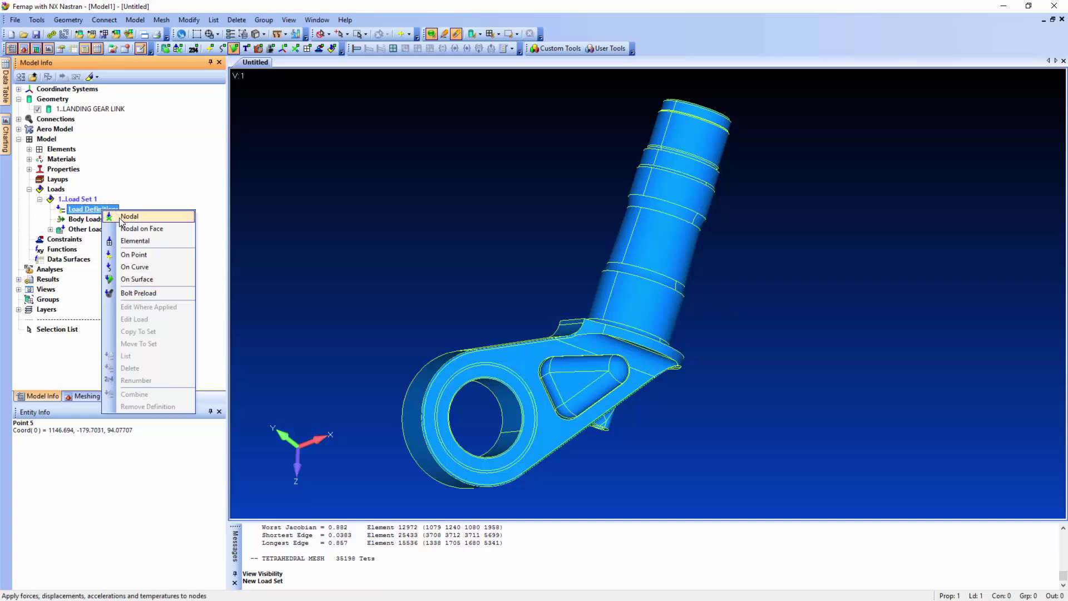
# Step: Start an On Surface load and pick the eye hole's inner surface, Surface 54, using front-face picking
pyautogui.click(155, 284)
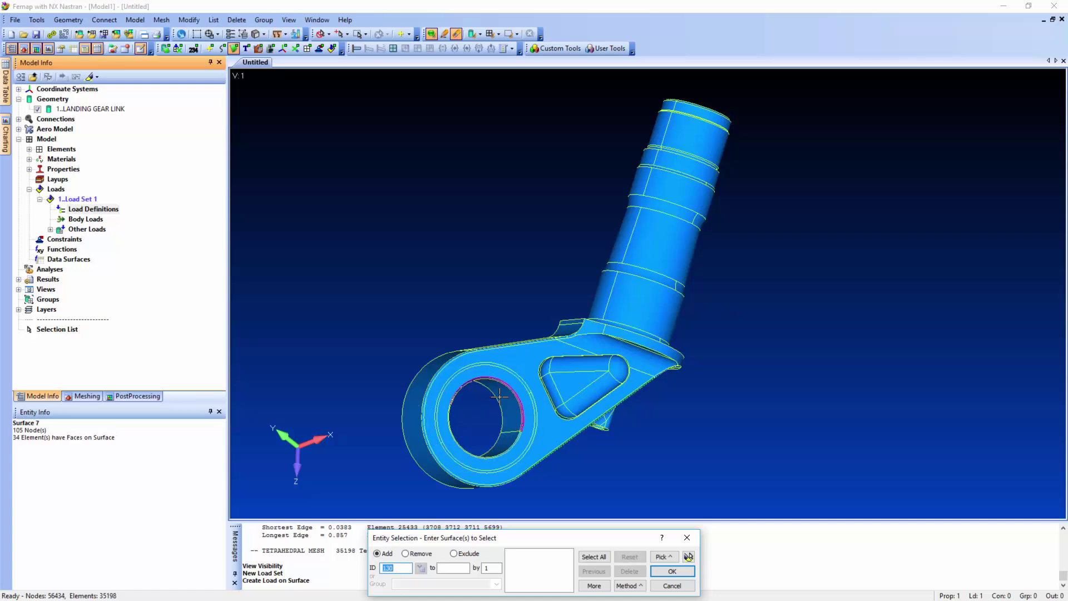
pyautogui.moveTo(477, 388); pyautogui.dragTo(456, 353, button='middle')
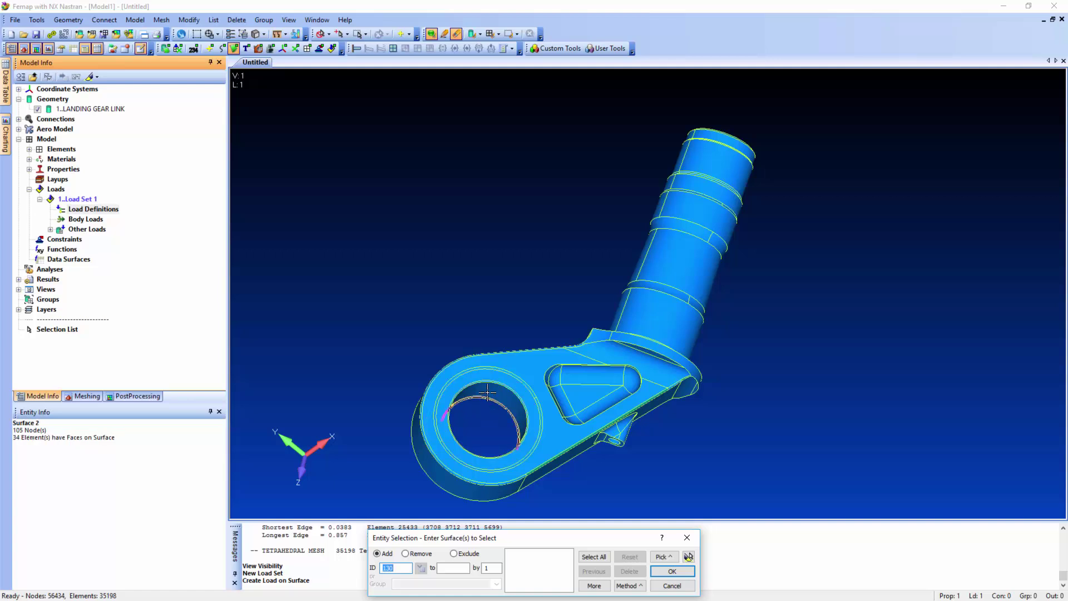
pyautogui.moveTo(484, 384); pyautogui.dragTo(541, 254, button='middle')
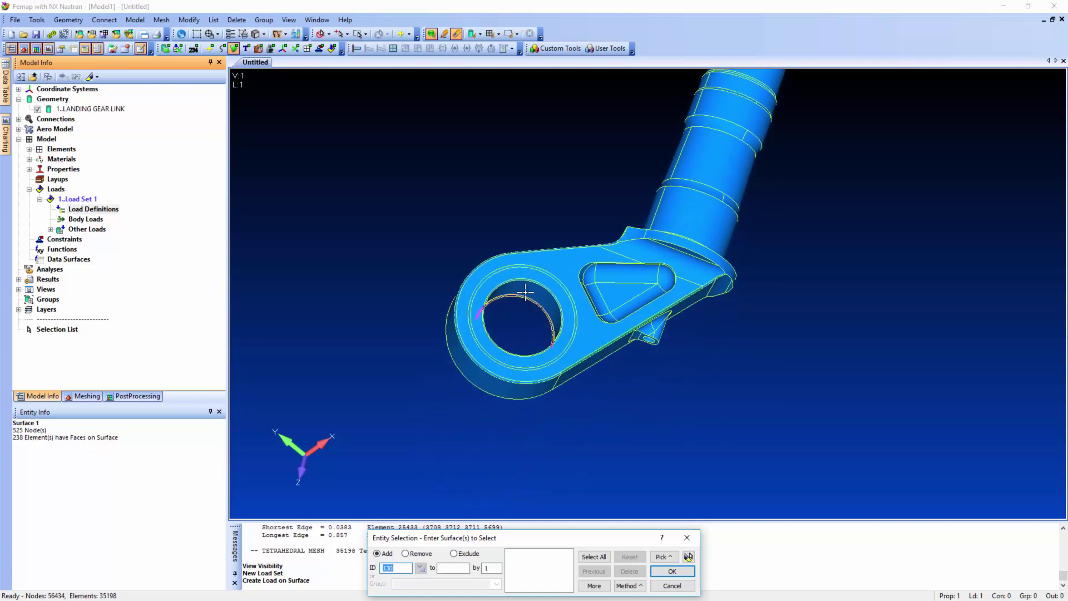
pyautogui.rightClick(470, 217)
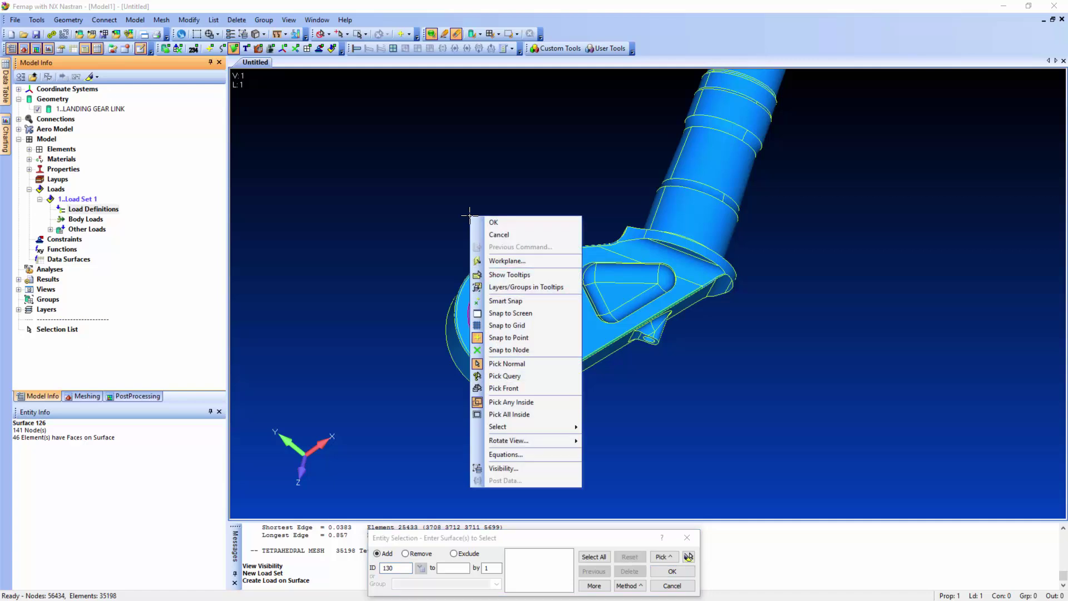
pyautogui.click(527, 388)
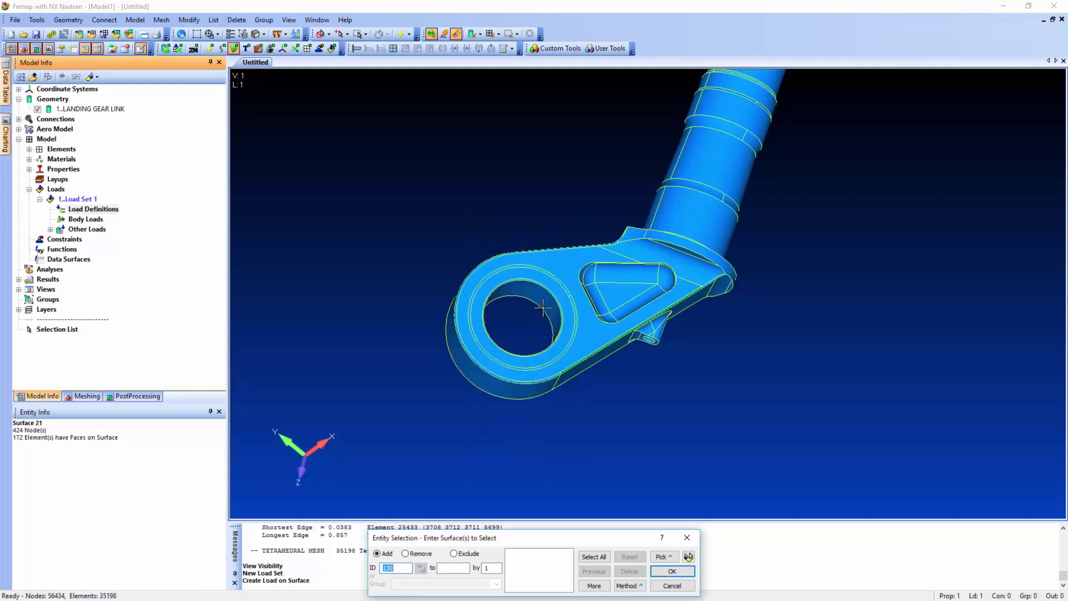
pyautogui.click(525, 286)
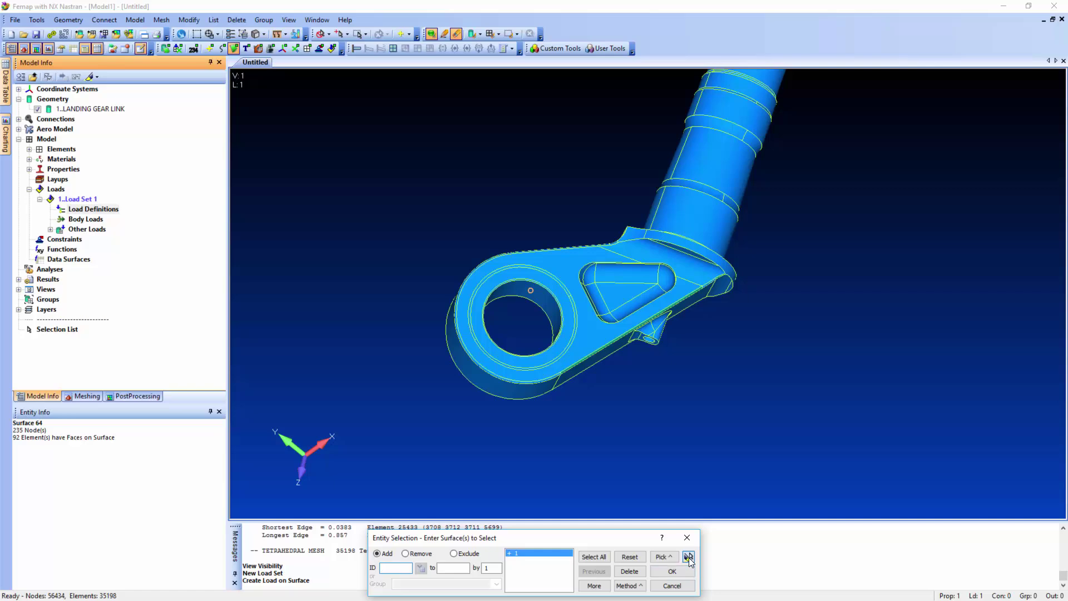
# Step: Preview the picked surface on a transparent model while orbiting and zooming
pyautogui.click(689, 556)
pyautogui.moveTo(536, 295); pyautogui.dragTo(550, 329)
pyautogui.scroll(2, 551, 329)
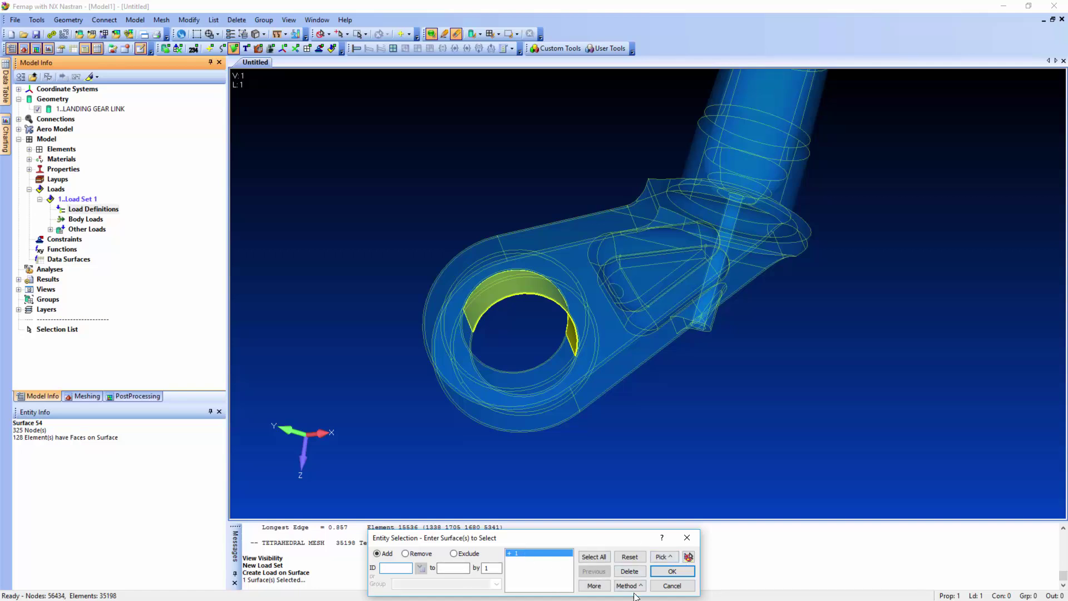
pyautogui.click(689, 557)
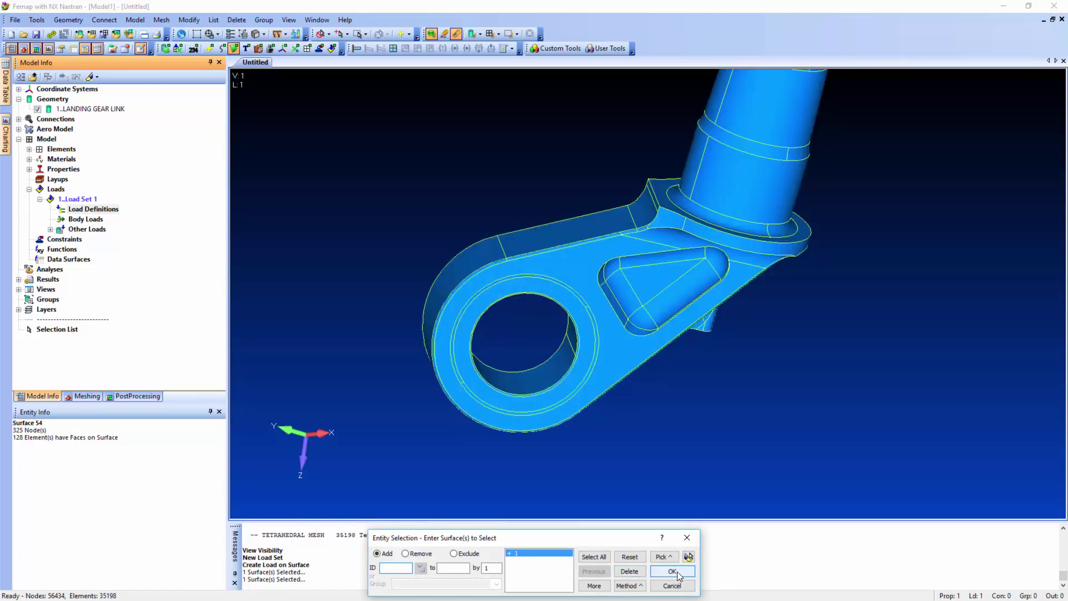
# Step: Apply FZ -1000 to the bore surface titled '-1000 lbs Z Direction' and show it under Load Definitions
pyautogui.click(677, 572)
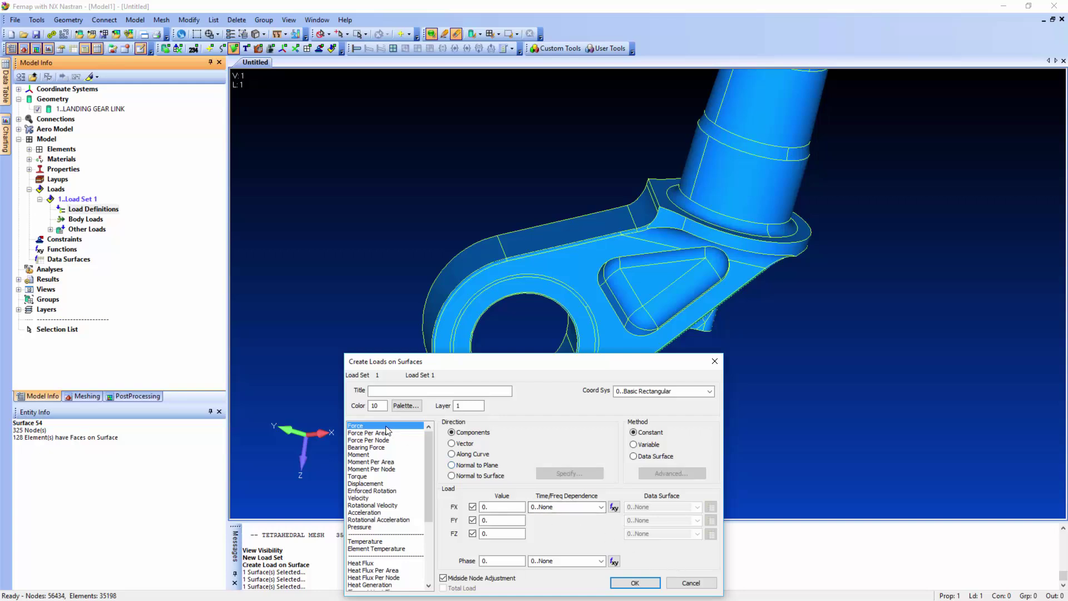
pyautogui.moveTo(519, 370); pyautogui.dragTo(818, 308)
pyautogui.click(778, 474)
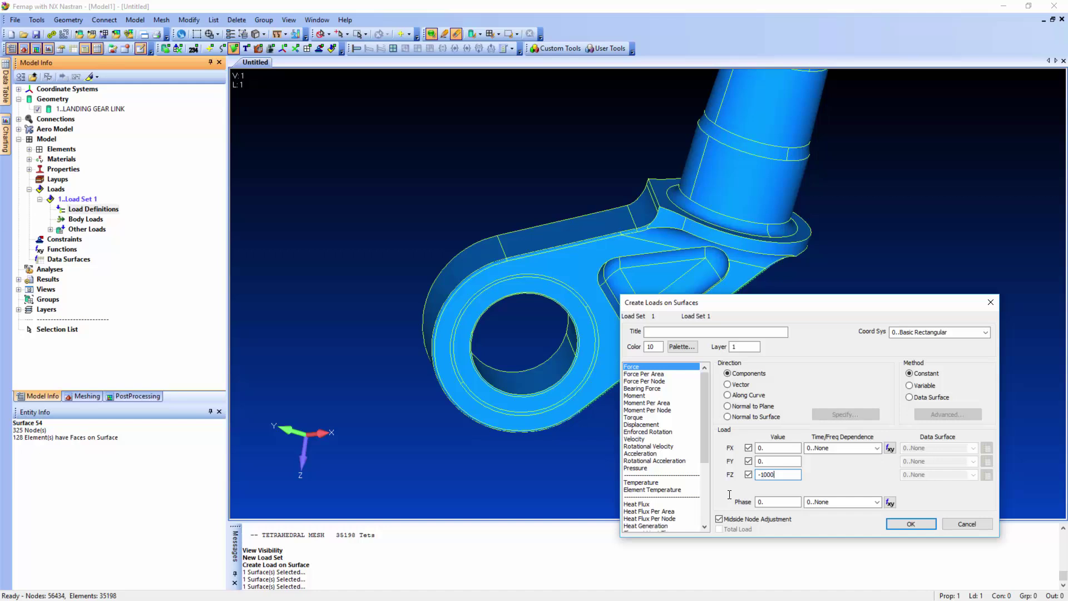
pyautogui.click(718, 331)
pyautogui.write('-1000 lbs Z Directio')
pyautogui.press('Return')
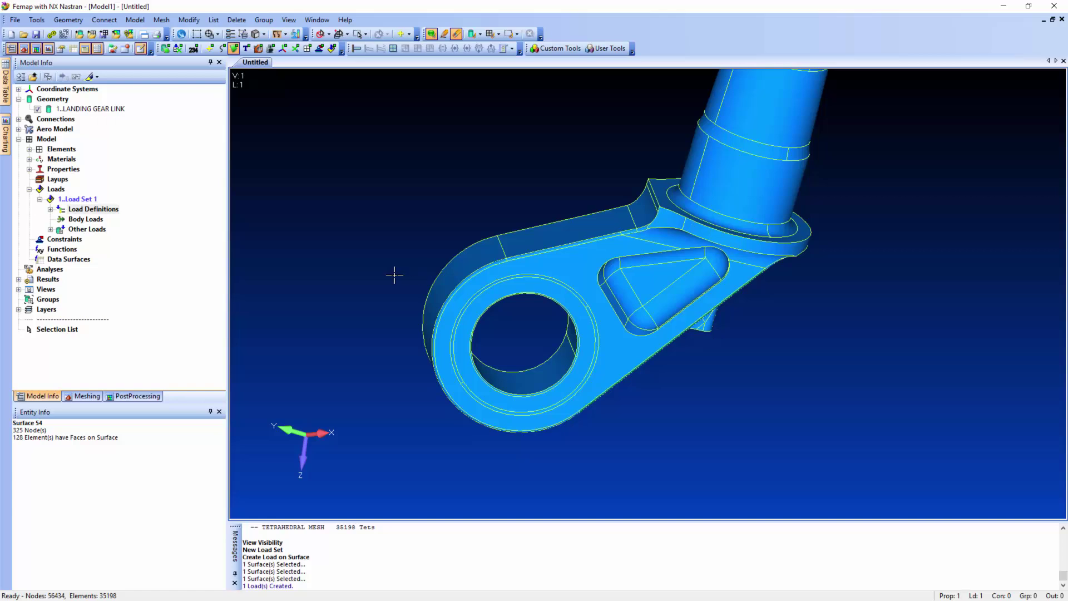
pyautogui.doubleClick(61, 210)
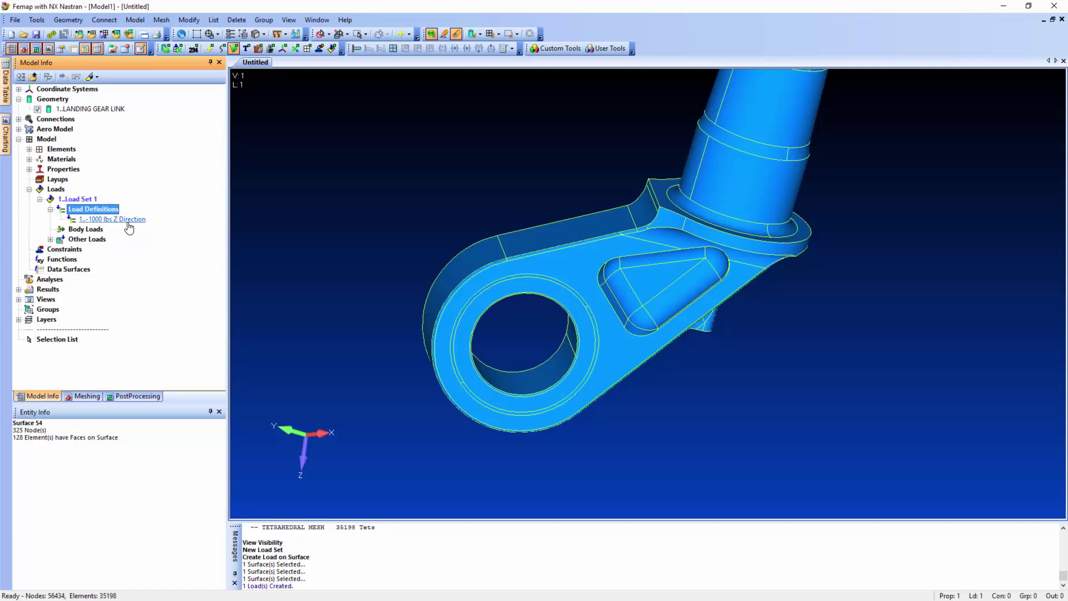
# Step: Add a new Constraint Set 1 and expand it to select its Constraint Definitions
pyautogui.rightClick(64, 251)
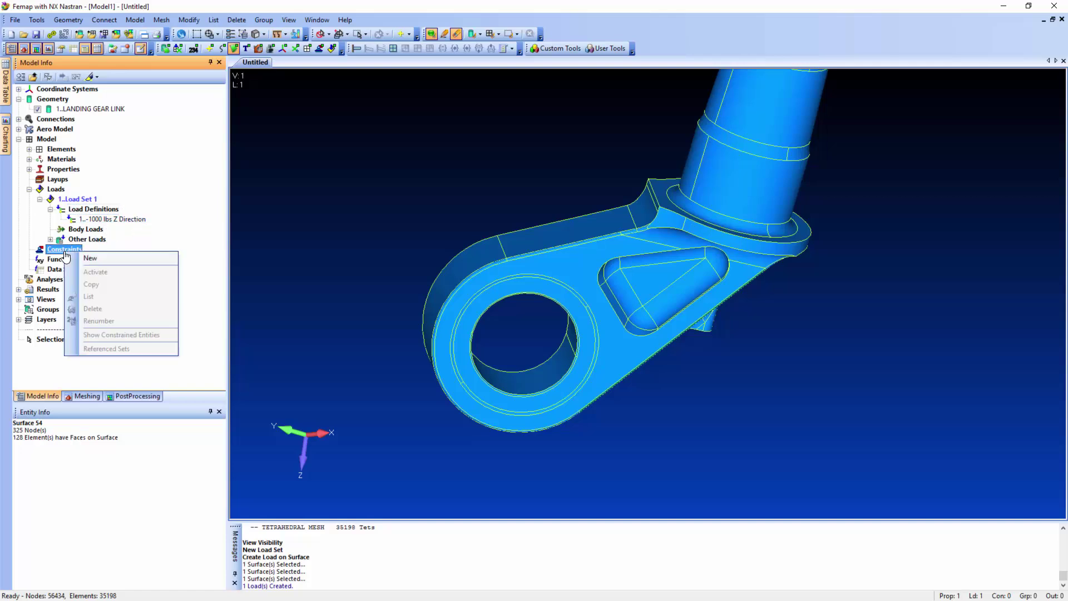
pyautogui.click(113, 262)
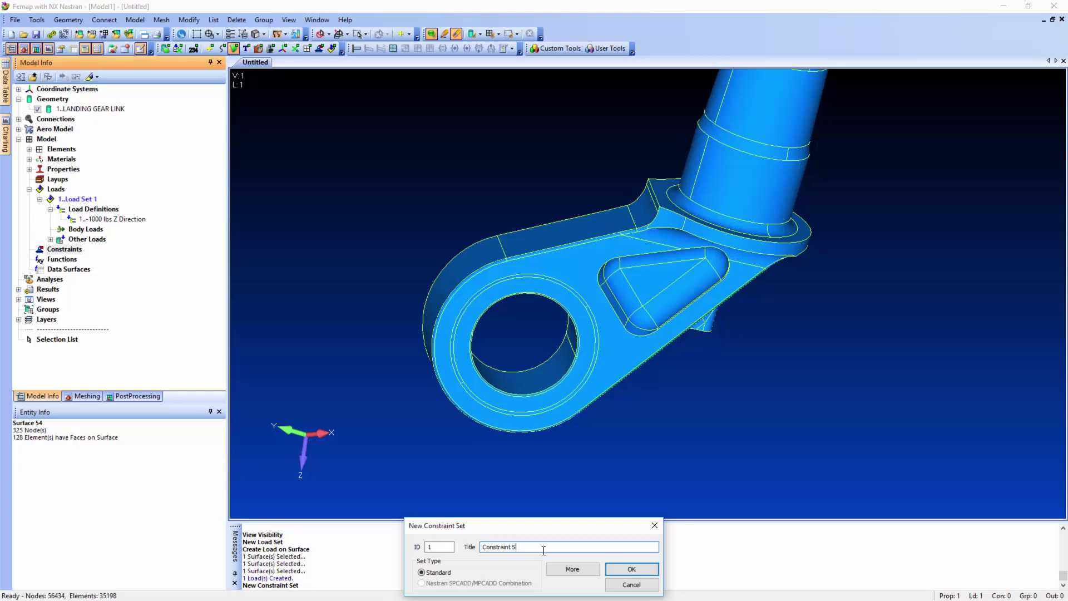
pyautogui.press('Return')
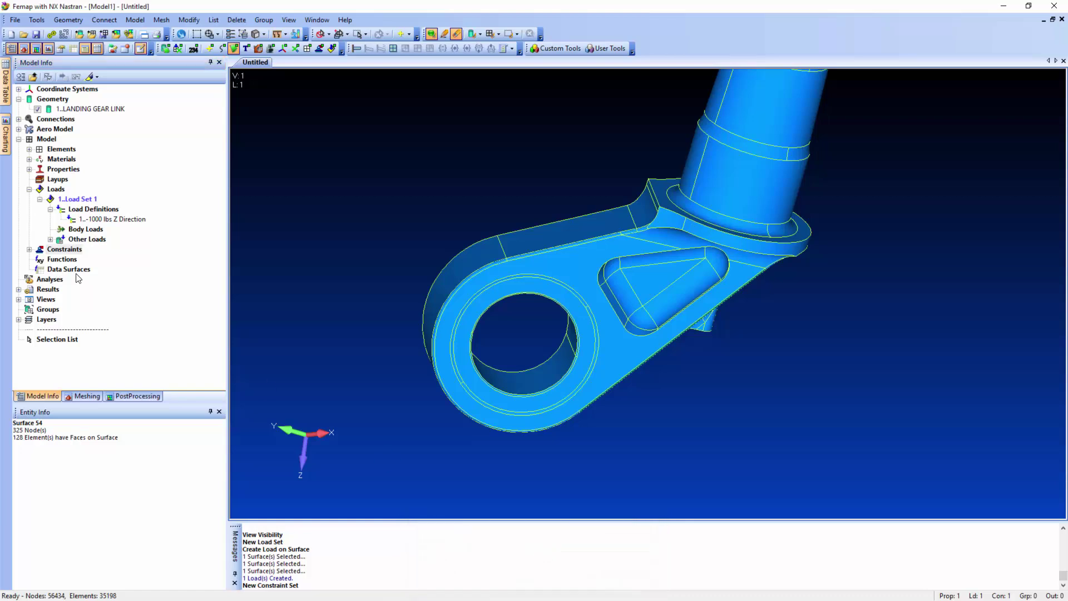
pyautogui.click(29, 250)
pyautogui.click(40, 260)
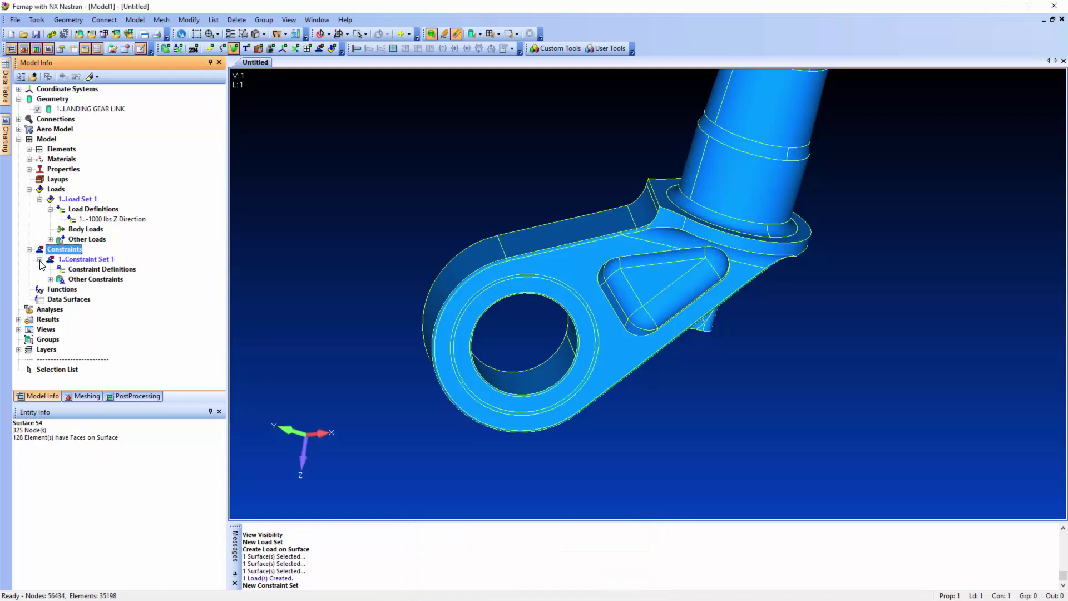
pyautogui.click(89, 271)
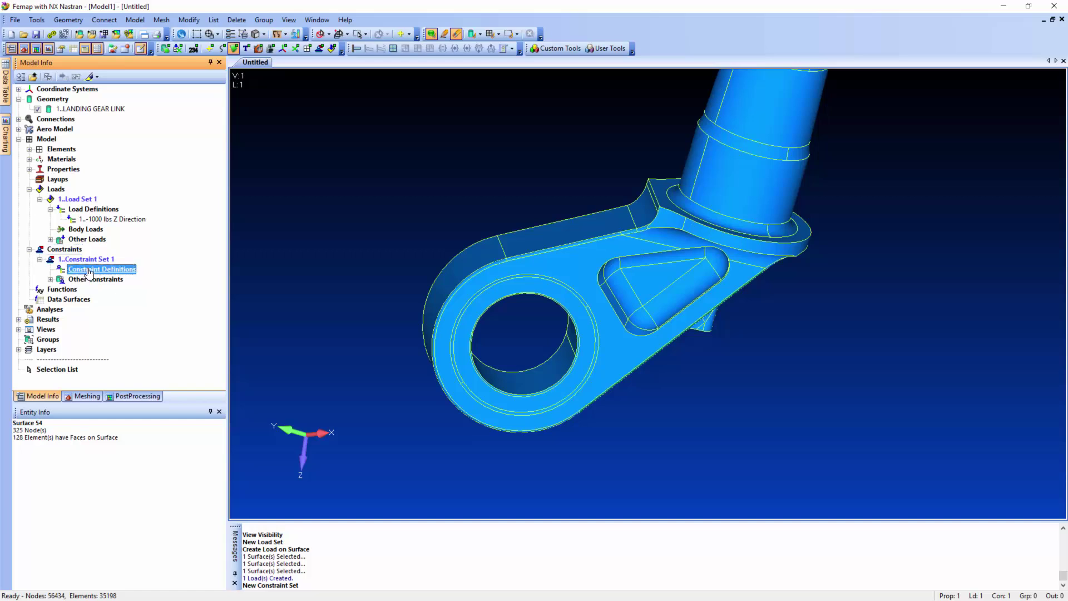
# Step: Start a constraint on surface and pick tube bearing surfaces 79, 124, 118 and 87
pyautogui.rightClick(111, 270)
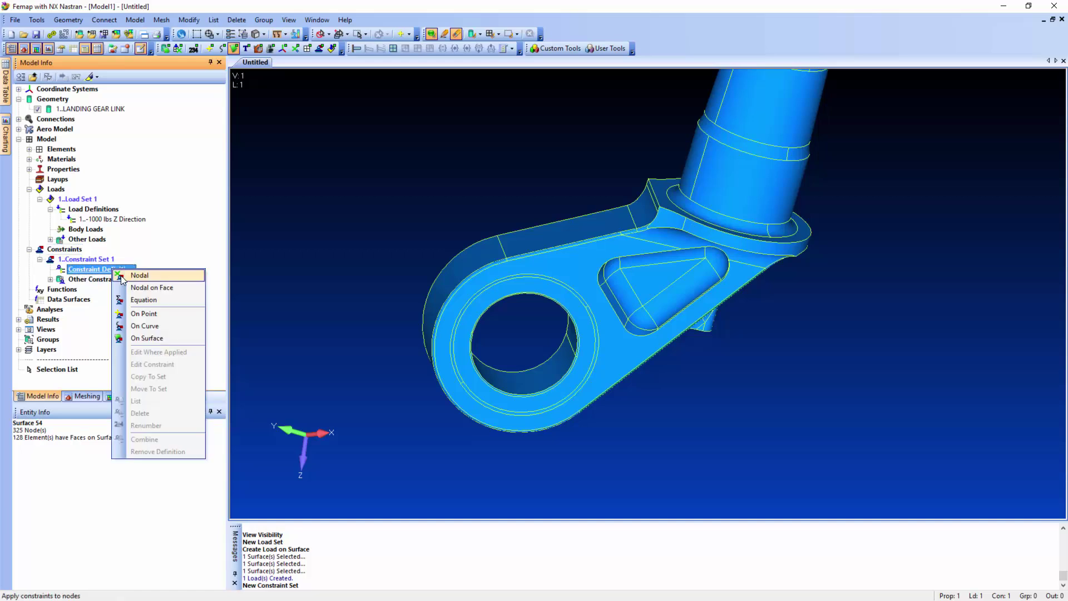
pyautogui.click(149, 338)
pyautogui.moveTo(702, 208); pyautogui.dragTo(567, 410, button='middle')
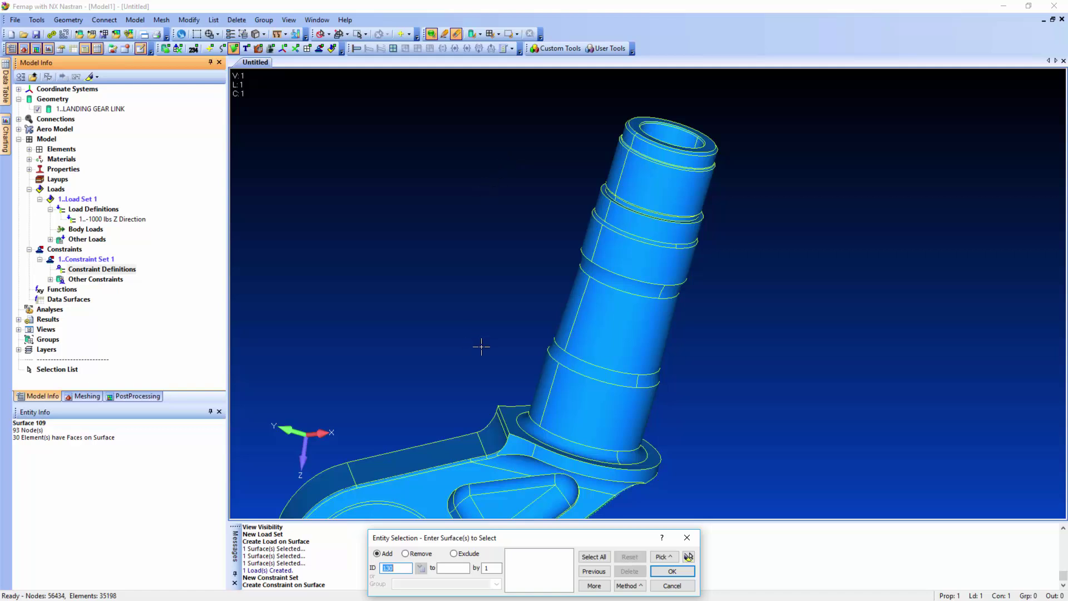
pyautogui.click(541, 377)
pyautogui.click(607, 401)
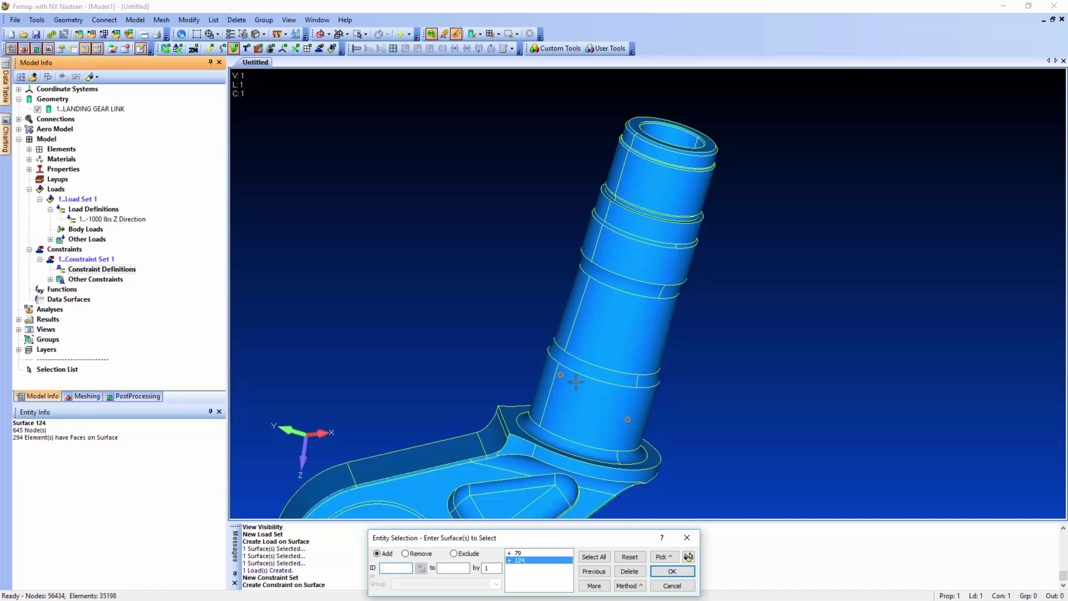
pyautogui.click(611, 256)
pyautogui.click(608, 224)
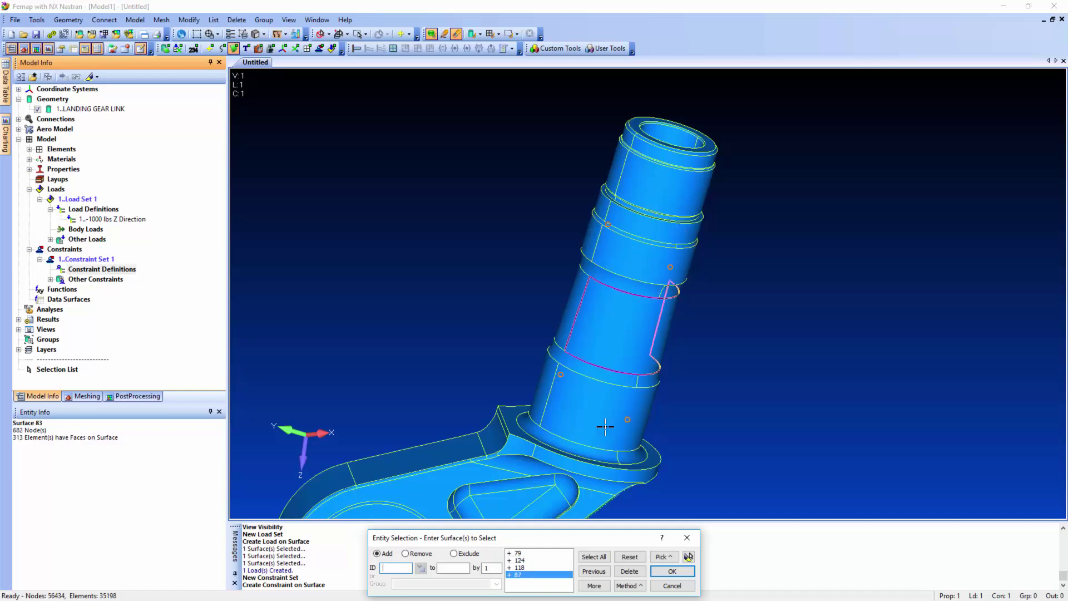
pyautogui.click(687, 573)
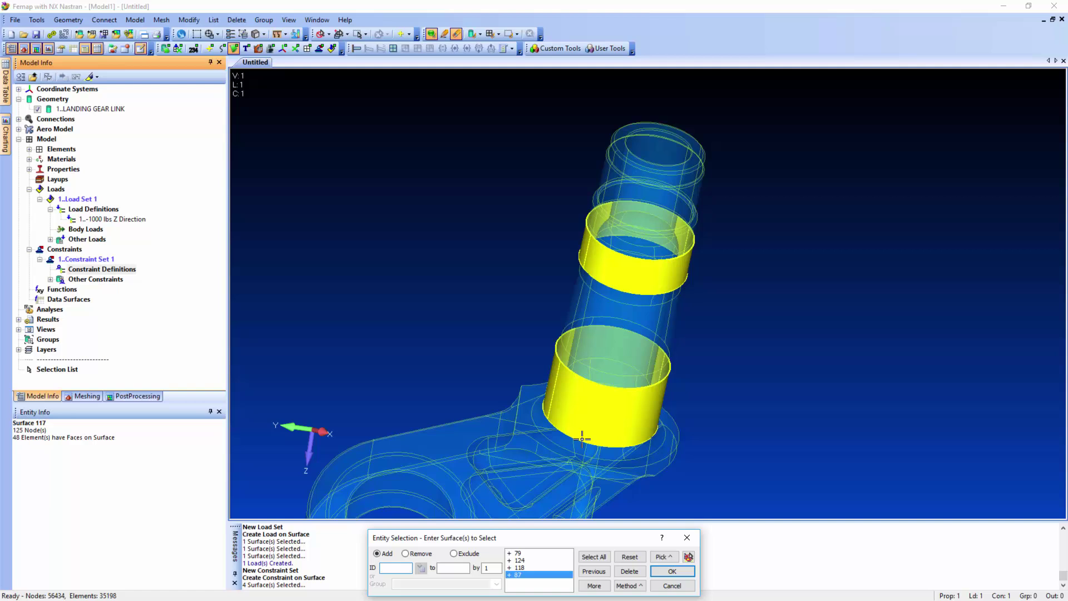
# Step: Apply a Cylinder / Hole constraint limiting radial growth, titled 'Bearing Constraint'
pyautogui.click(672, 572)
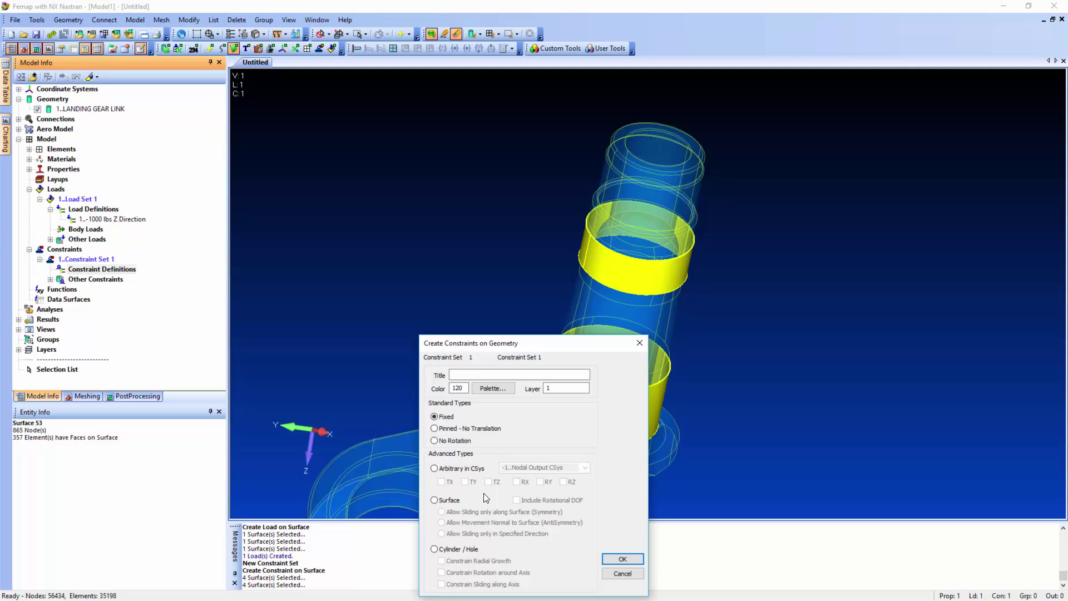
pyautogui.click(458, 550)
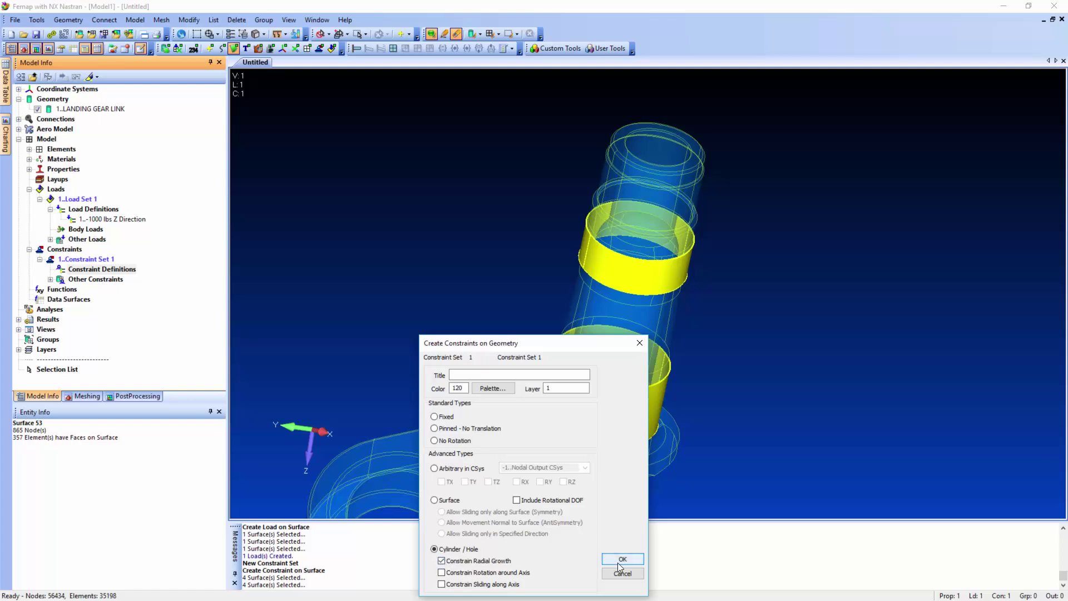
pyautogui.click(519, 375)
pyautogui.click(611, 560)
pyautogui.click(49, 271)
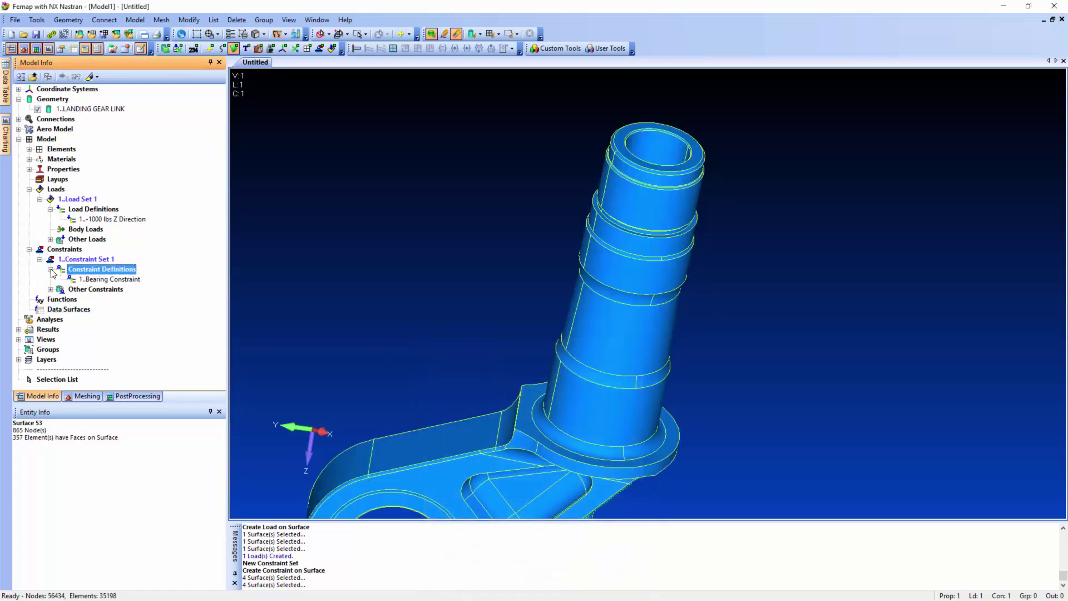
pyautogui.moveTo(472, 367); pyautogui.dragTo(532, 261, button='middle')
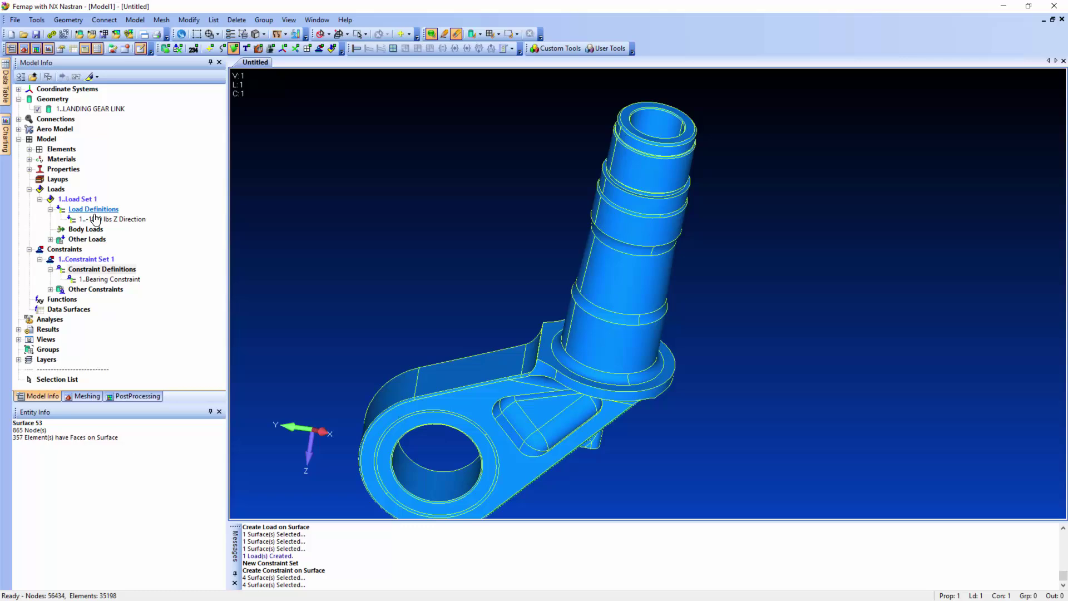
# Step: Turn on display of all load types and constraints in View Visibility
pyautogui.click(294, 21)
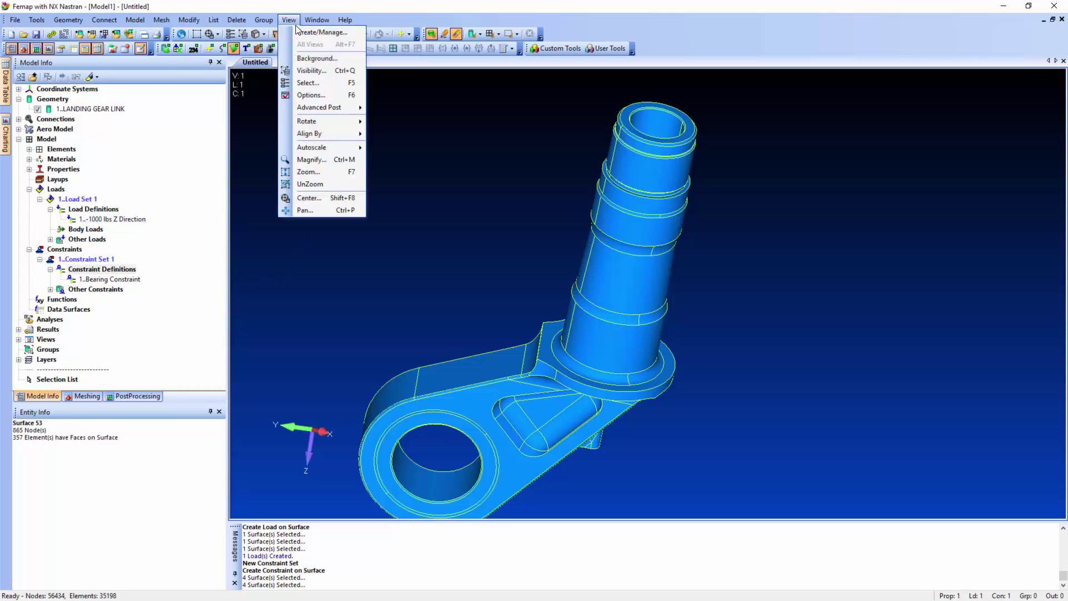
pyautogui.click(321, 70)
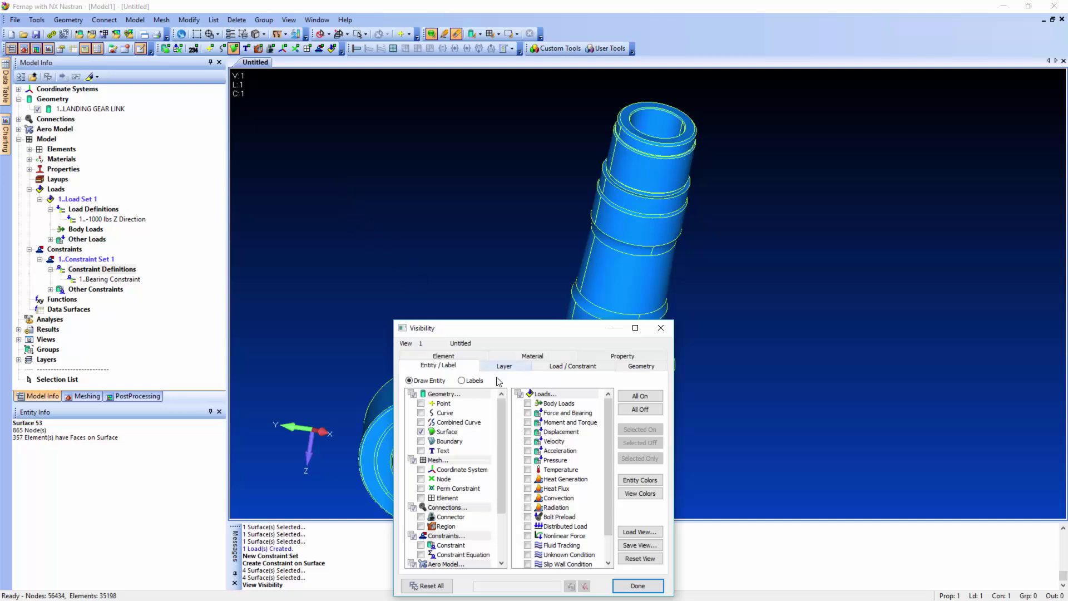
pyautogui.click(519, 394)
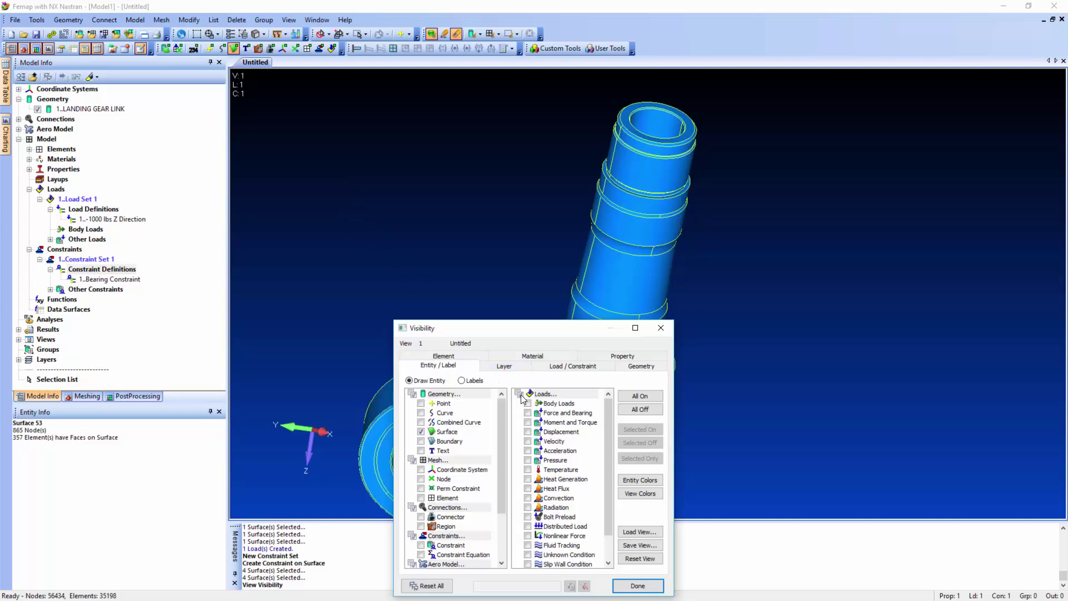
pyautogui.click(413, 536)
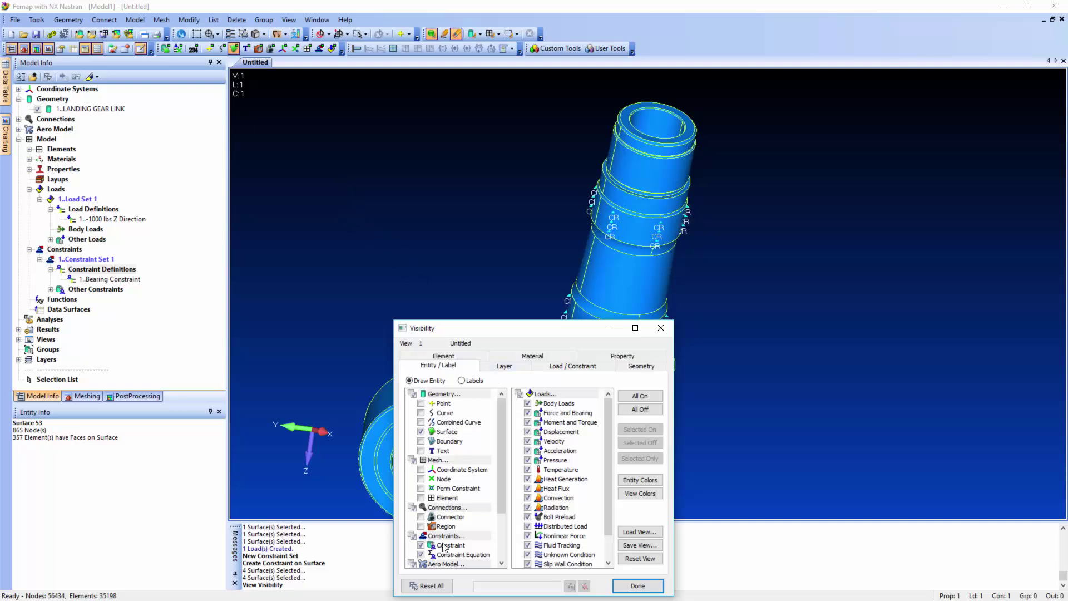
pyautogui.click(638, 586)
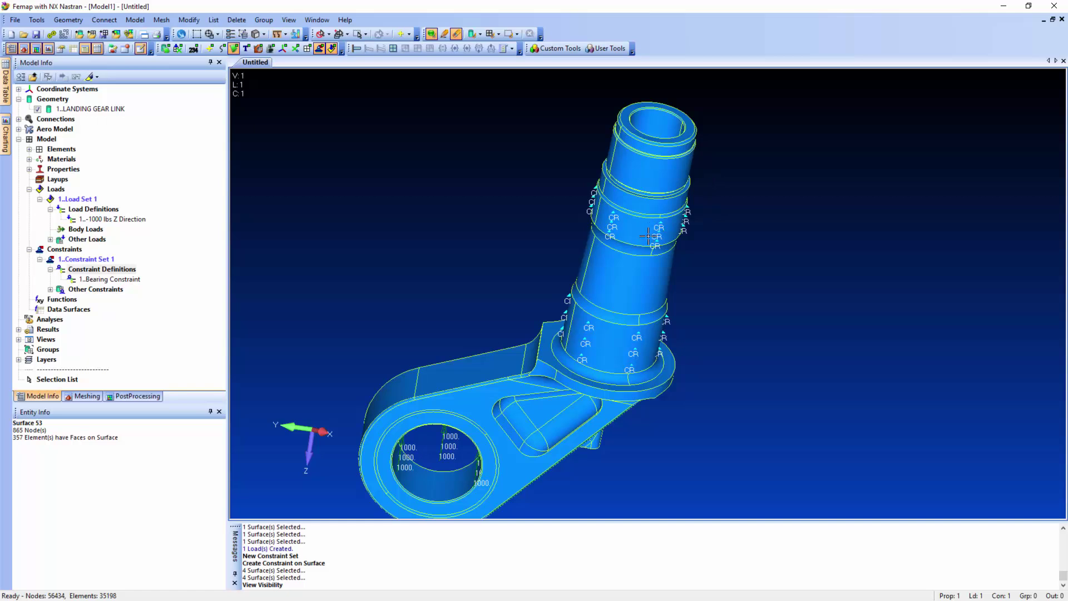
# Step: Fix all degrees of freedom on the tube's top end ring, titled 'Fixed Surface'
pyautogui.rightClick(124, 273)
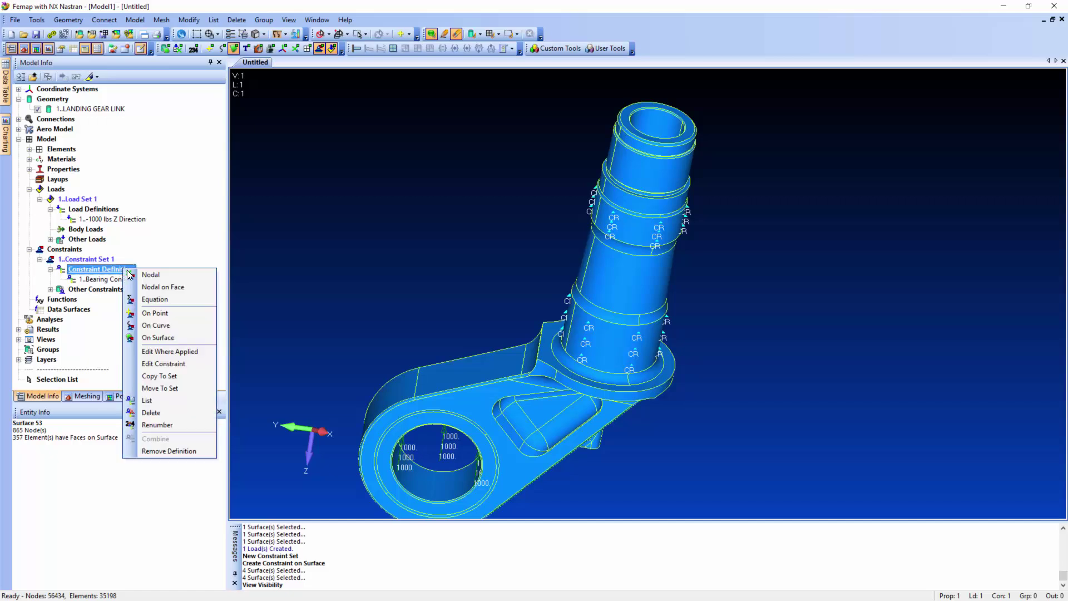
pyautogui.click(177, 338)
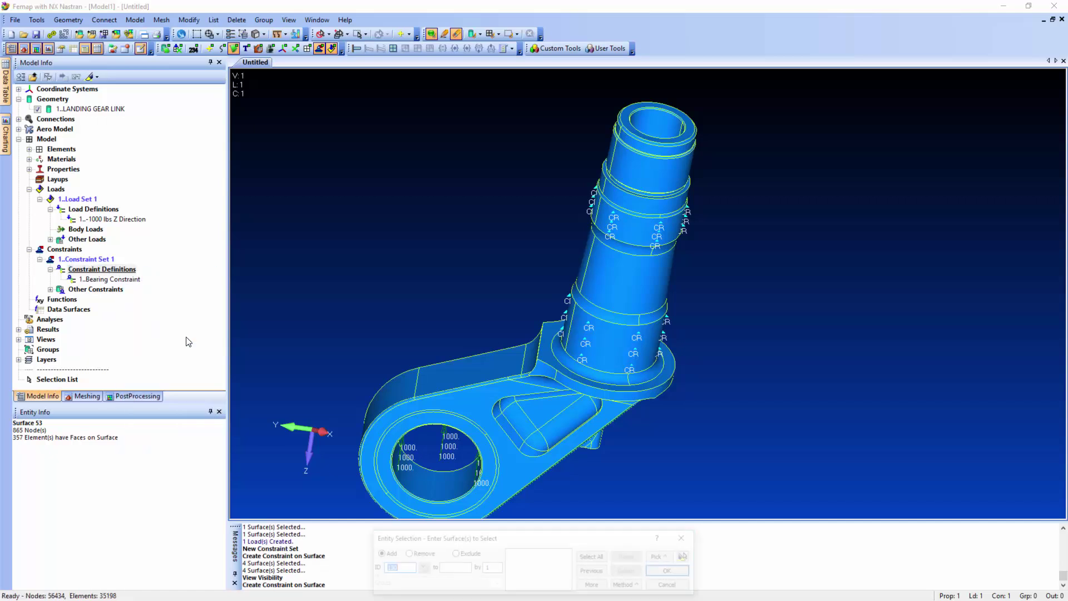
pyautogui.click(654, 103)
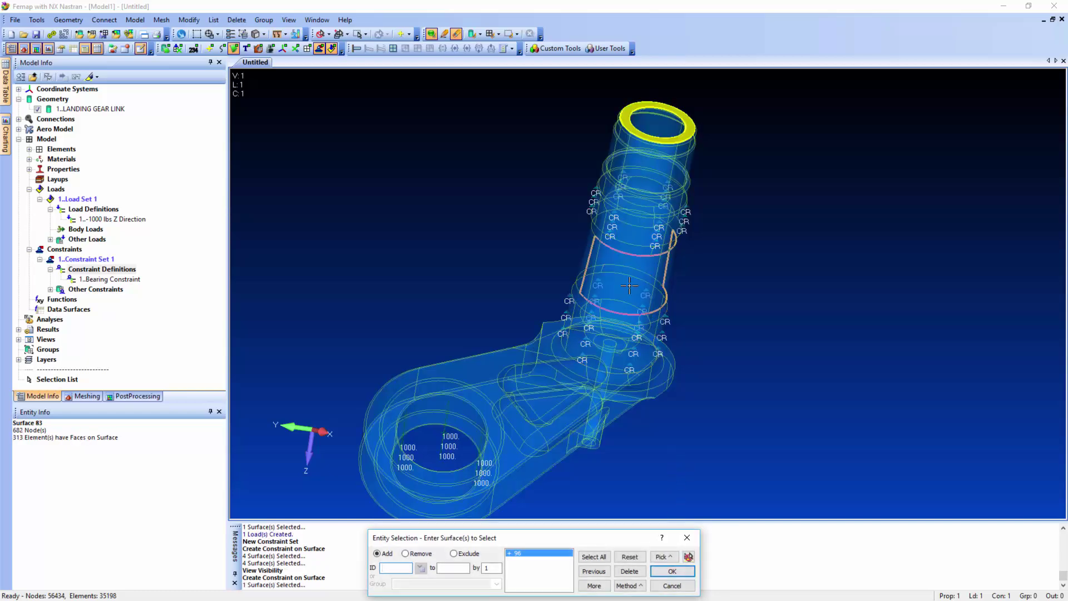
pyautogui.click(665, 572)
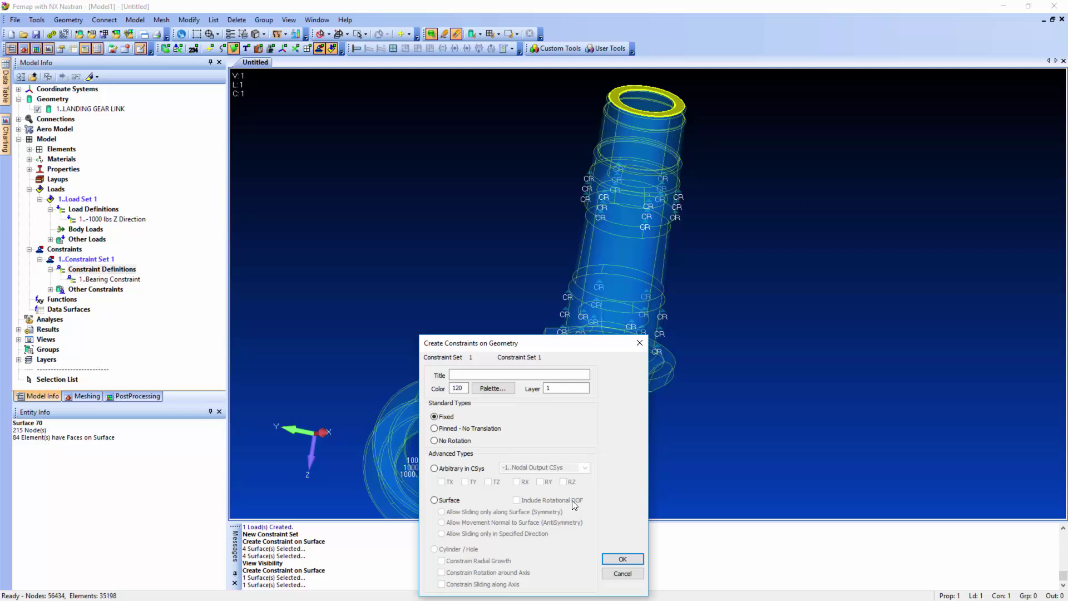
pyautogui.click(483, 376)
pyautogui.click(623, 562)
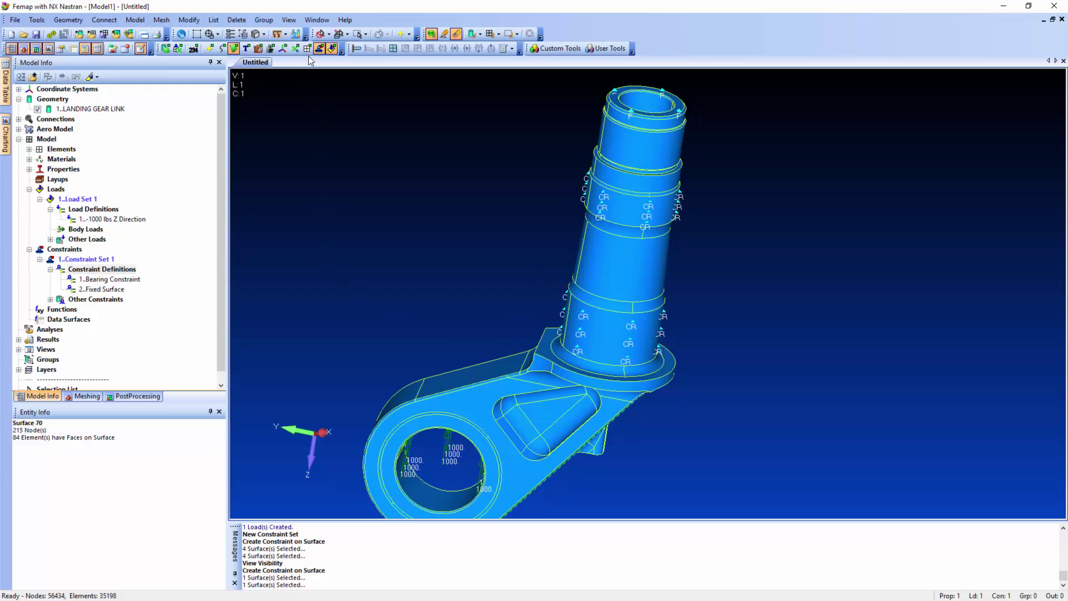
# Step: Show elements and hide surfaces in View Visibility, then zoom out
pyautogui.click(288, 22)
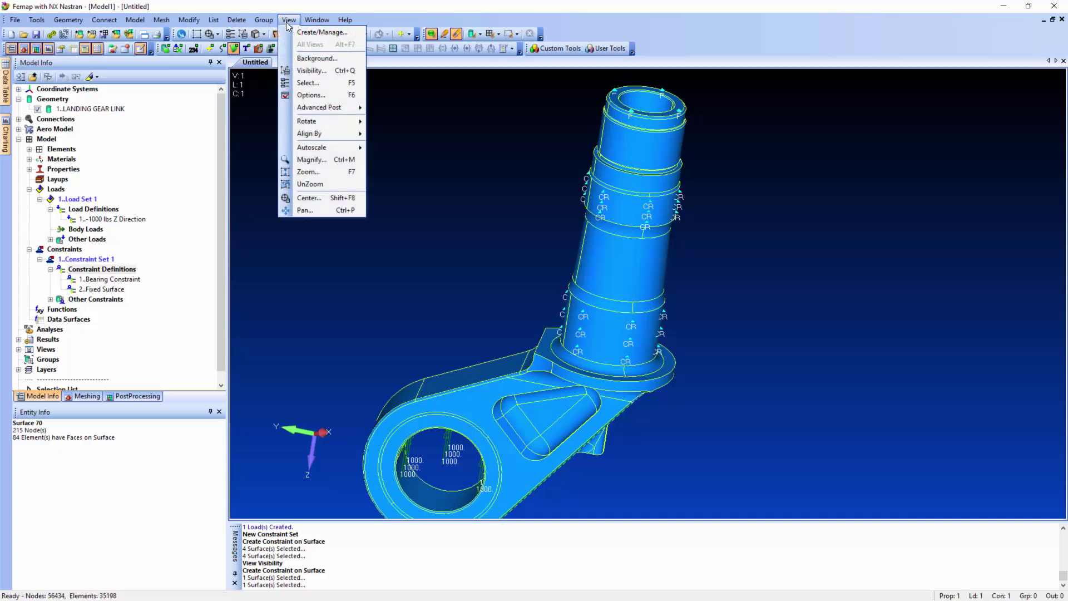
pyautogui.click(323, 71)
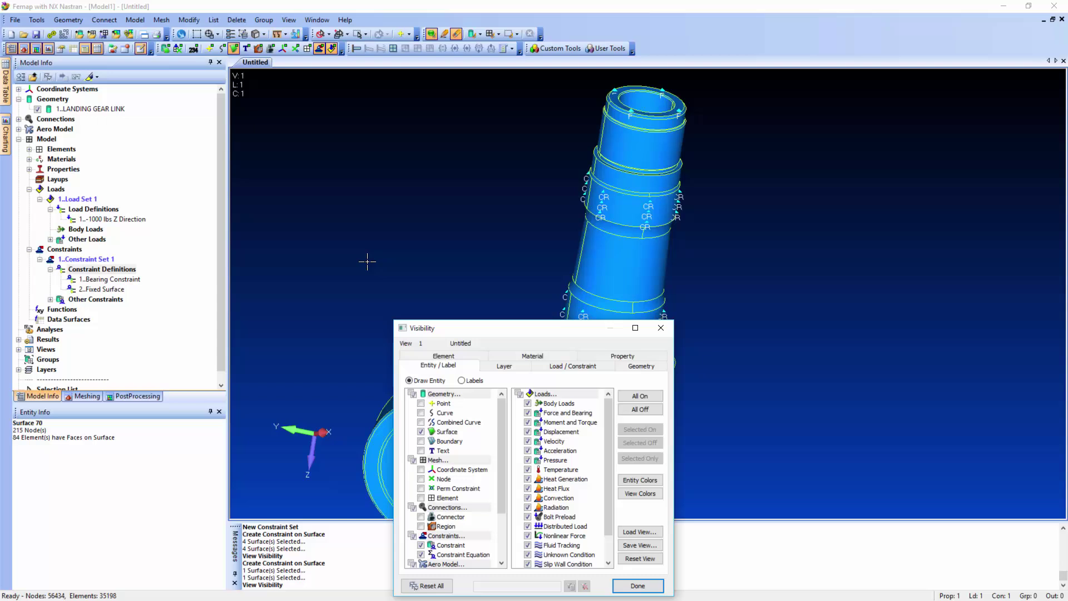
pyautogui.click(421, 498)
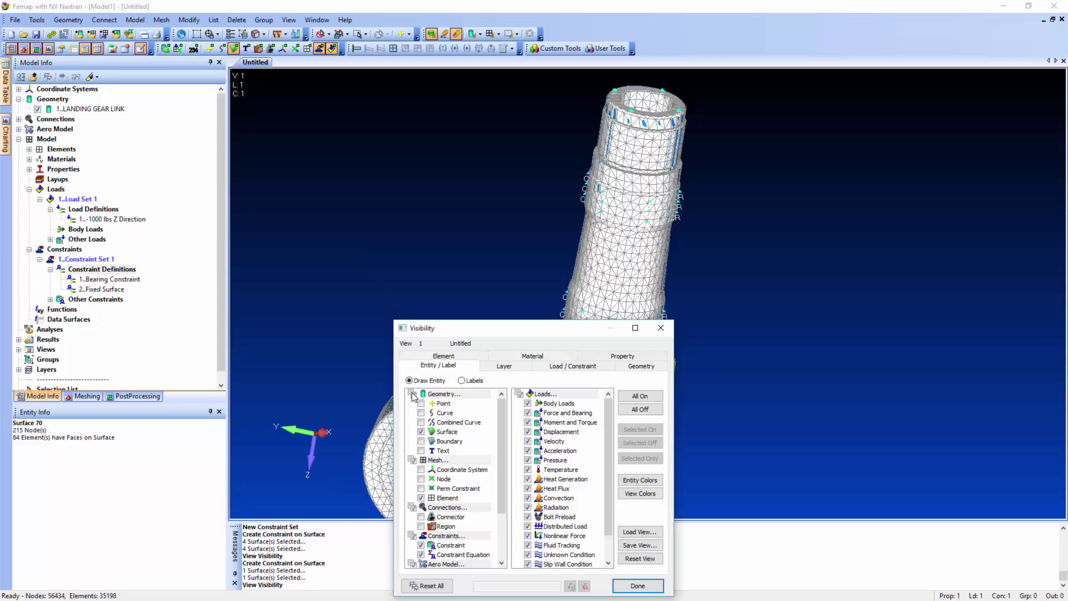
pyautogui.click(422, 432)
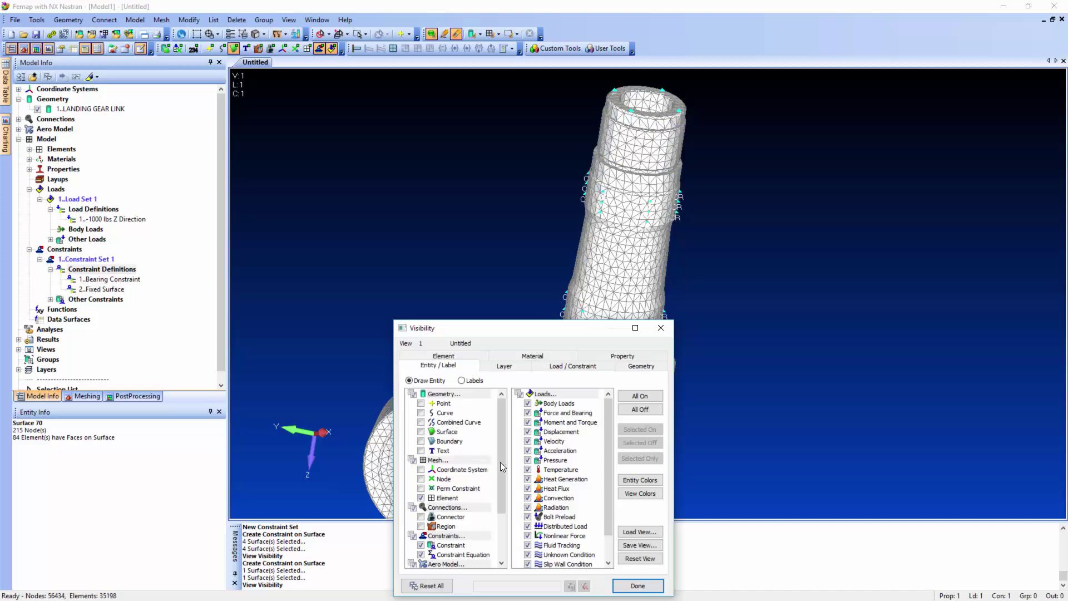
pyautogui.click(637, 586)
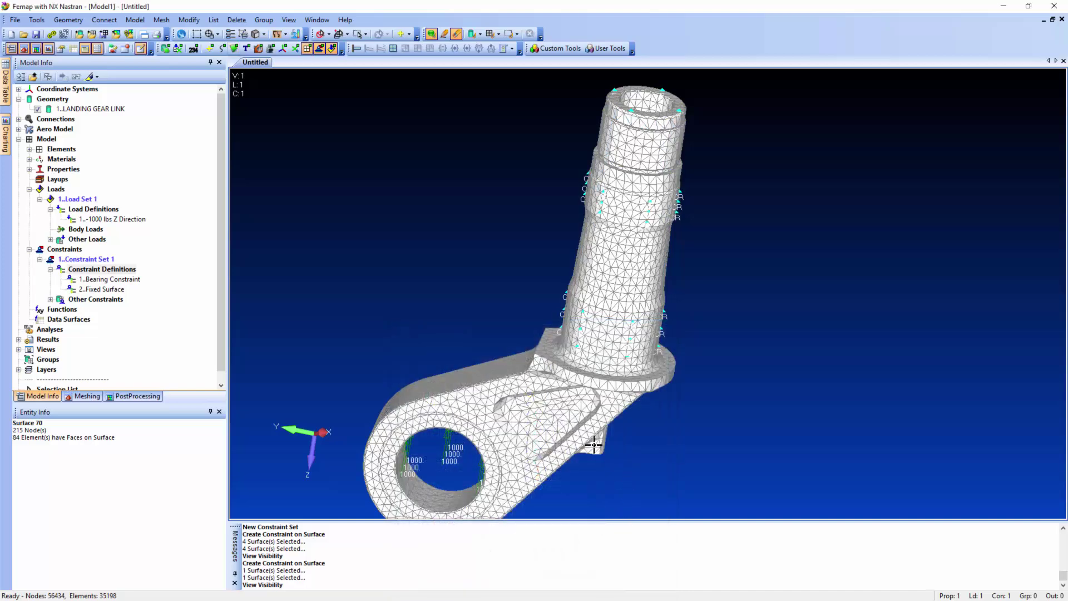
pyautogui.scroll(-3, 593, 404)
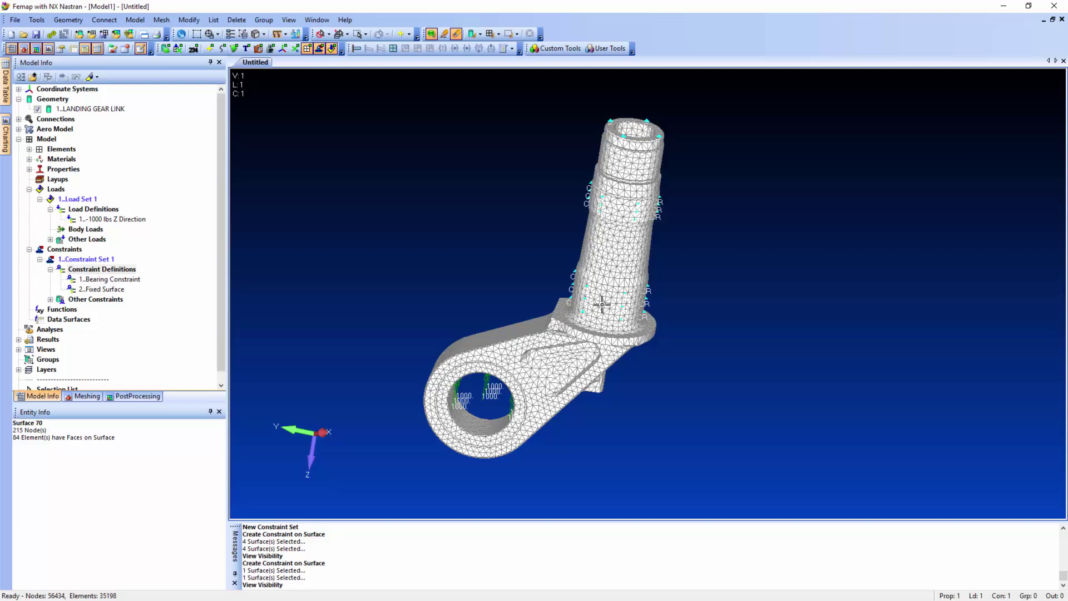
# Step: Create NX Nastran Static set 'Static Analysis 1' and check its constraint and load sets
pyautogui.click(53, 332)
pyautogui.rightClick(54, 332)
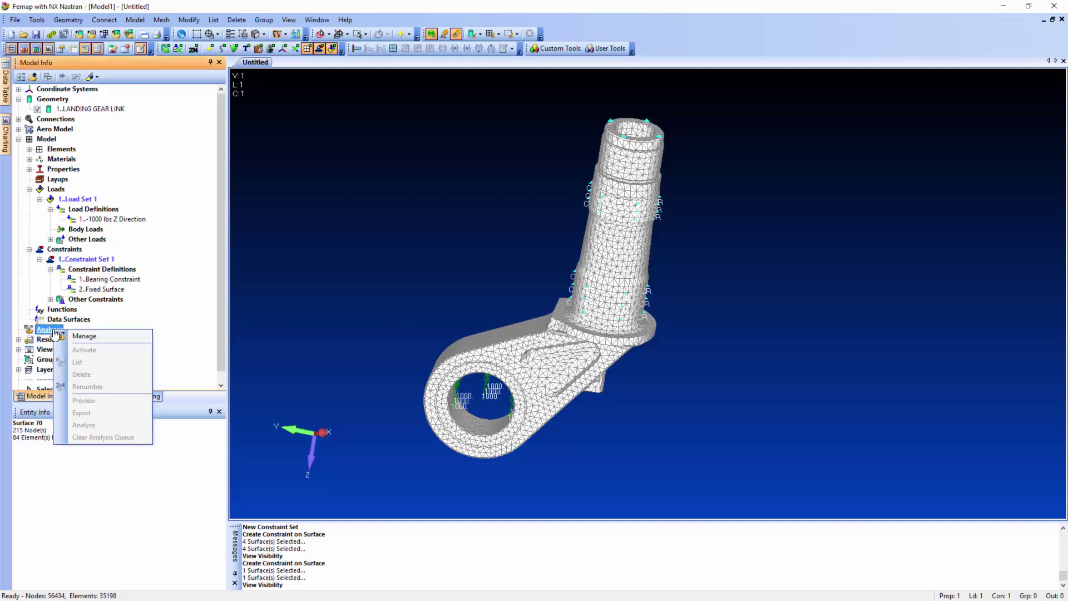
pyautogui.click(112, 341)
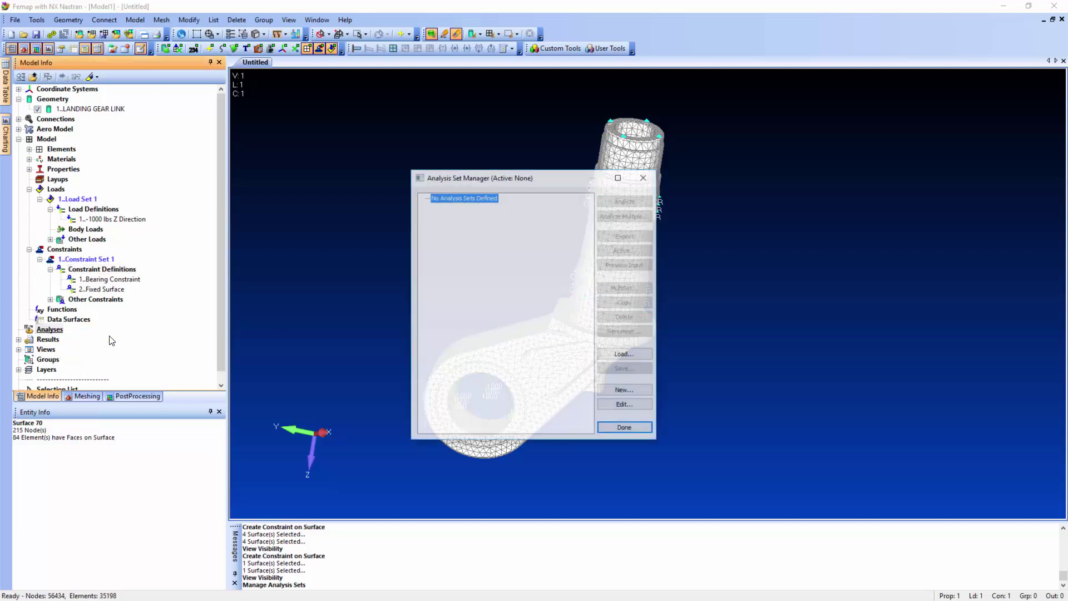
pyautogui.click(638, 392)
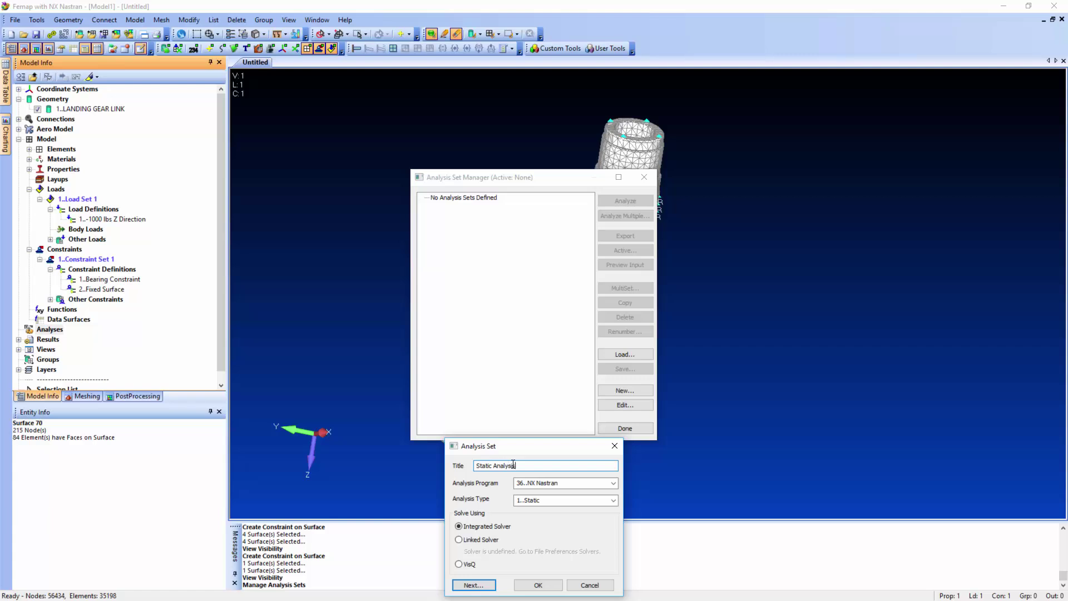
pyautogui.click(539, 585)
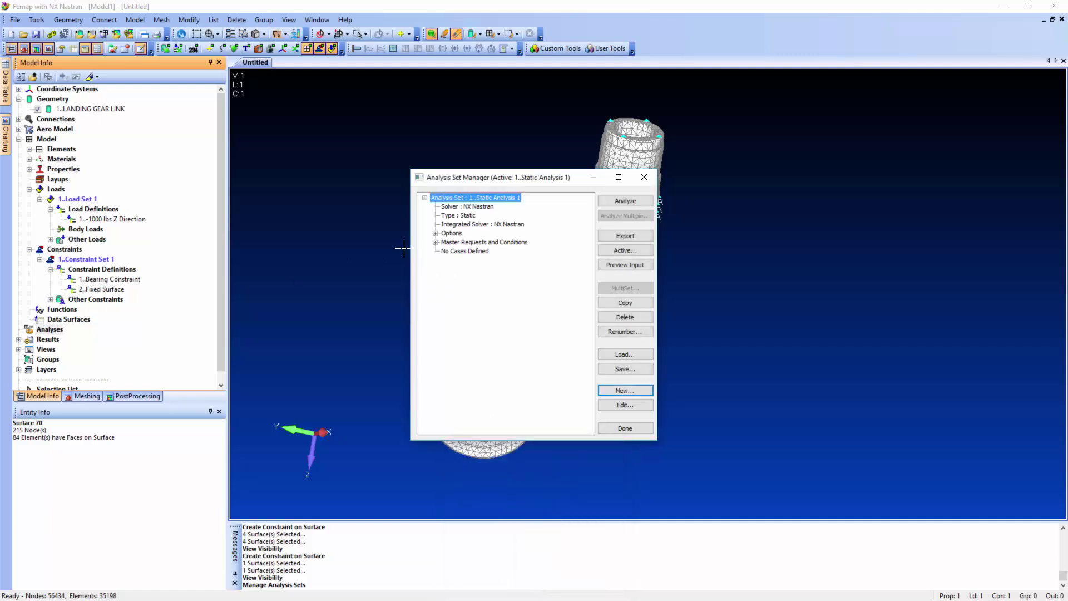
pyautogui.click(435, 243)
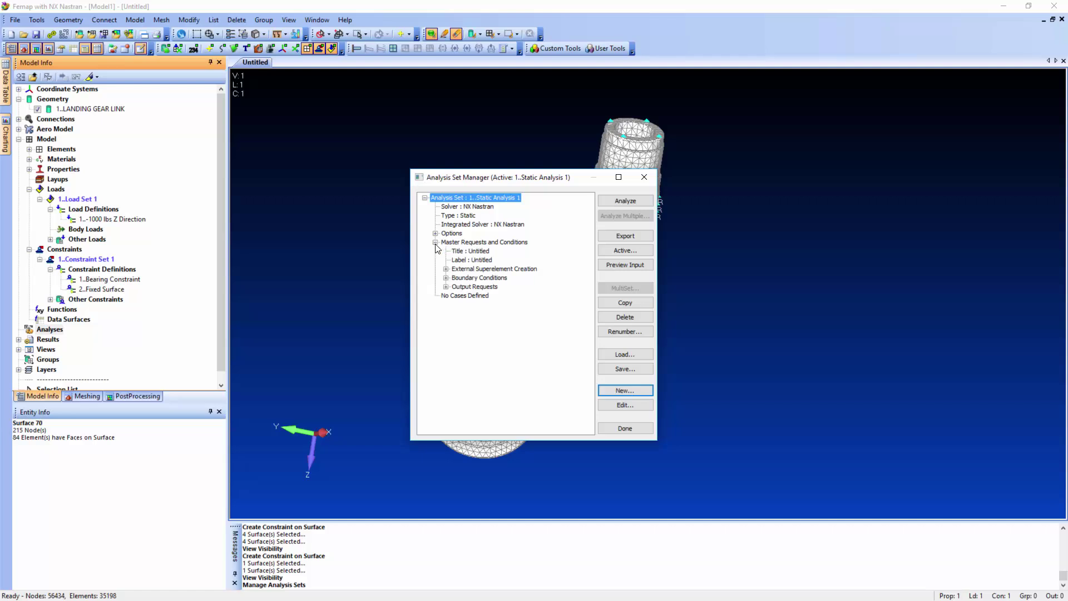
pyautogui.click(445, 278)
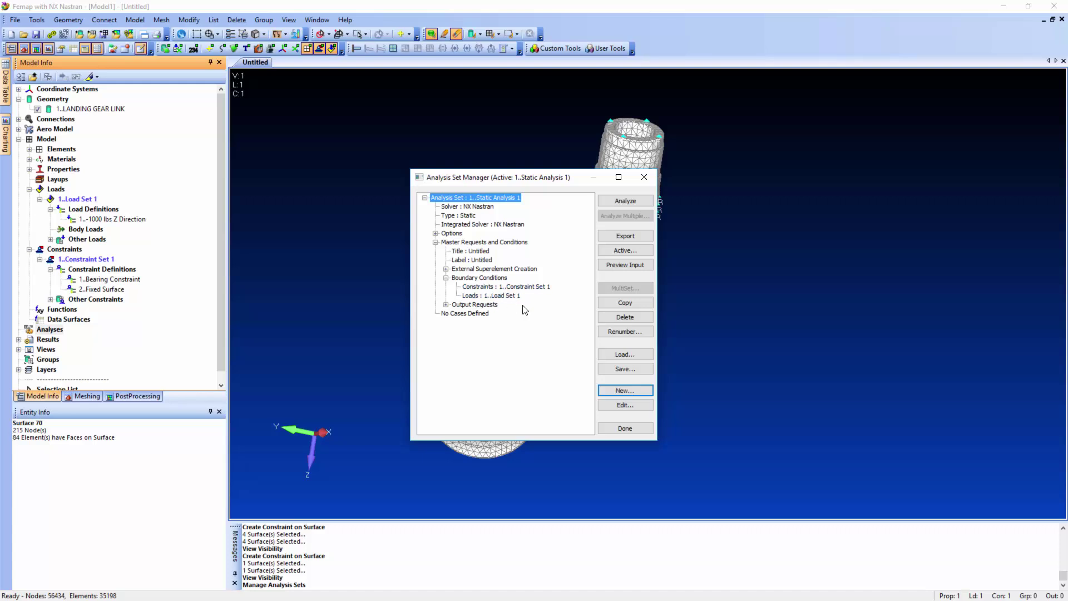
# Step: Run the analysis, saving the model over Landing Gear Link.modfem first
pyautogui.click(612, 201)
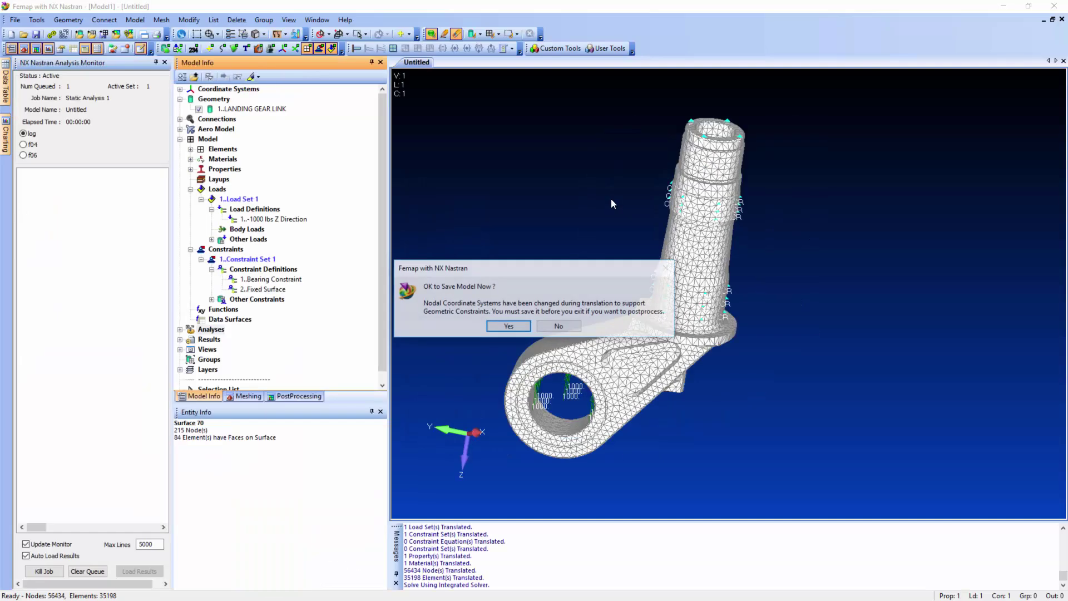
pyautogui.click(514, 328)
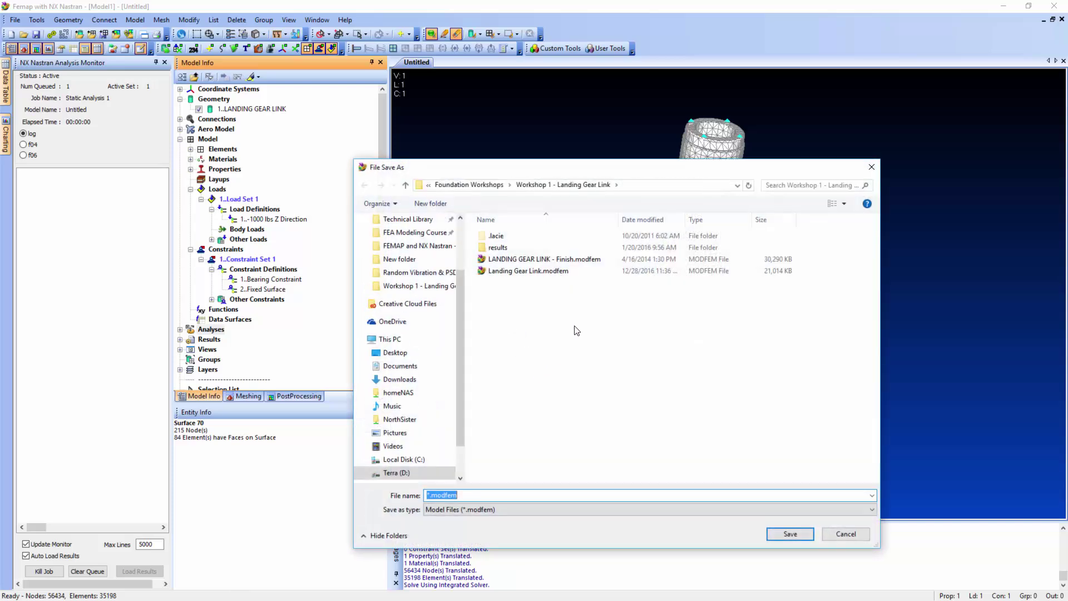
pyautogui.click(540, 271)
pyautogui.click(790, 534)
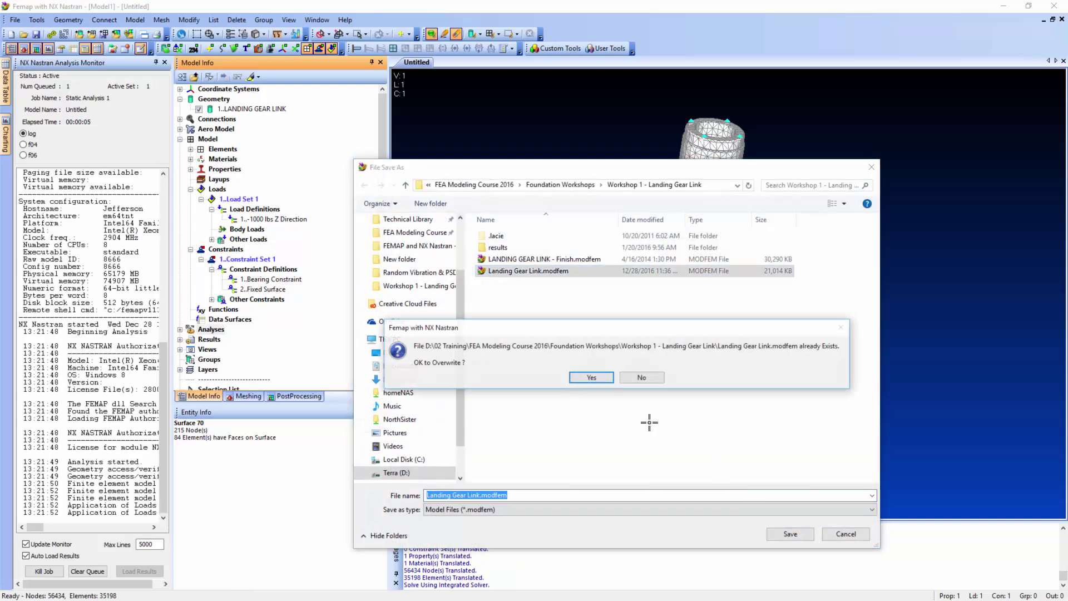
pyautogui.click(592, 379)
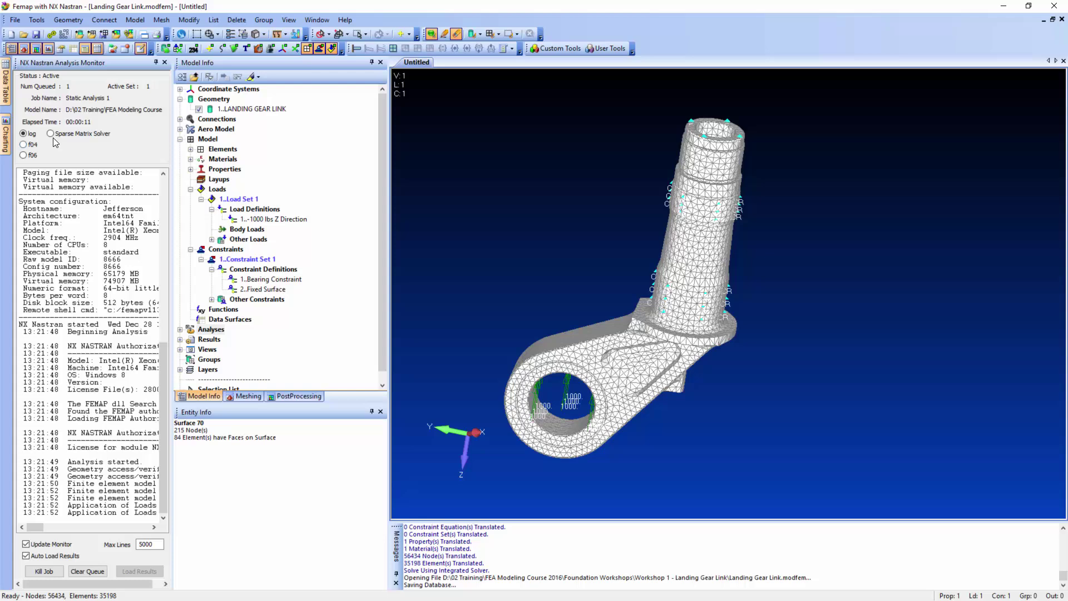
# Step: Review the Sparse Matrix Solver progress and f06 listing in the Analysis Monitor
pyautogui.click(54, 134)
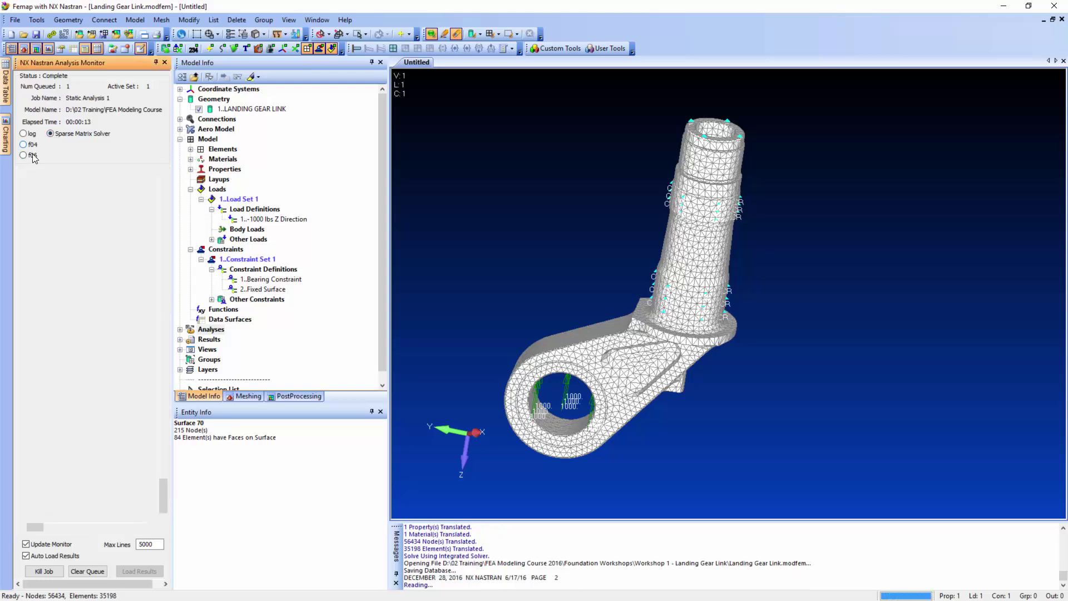
pyautogui.click(33, 156)
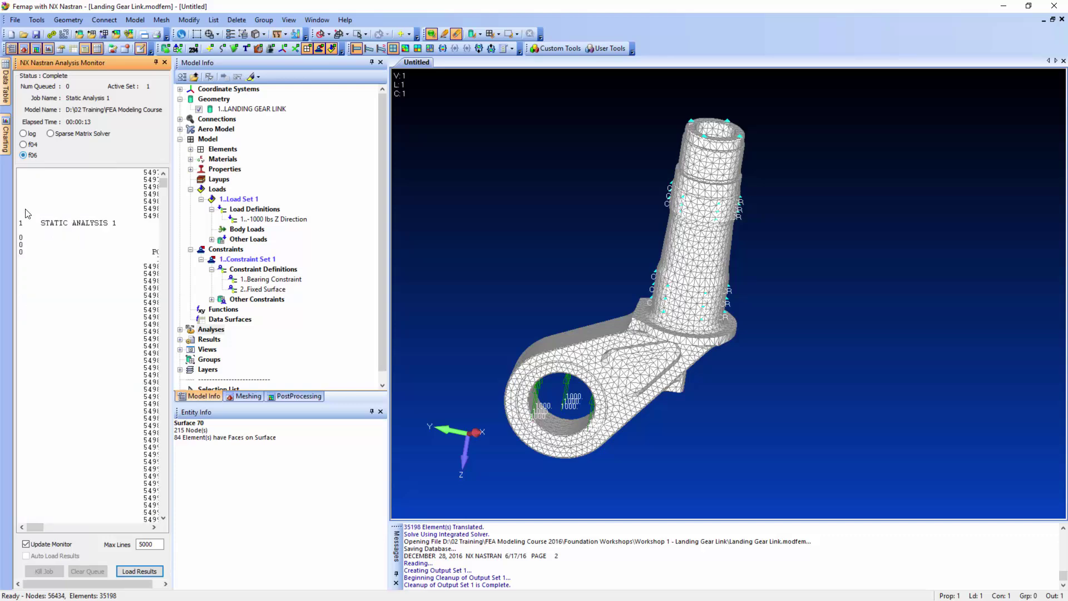
pyautogui.moveTo(36, 530)
pyautogui.mouseDown()
pyautogui.moveTo(47, 529)
pyautogui.moveTo(33, 527)
pyautogui.mouseUp()
# Step: Hide the Analysis Monitor and expand Results to show NX NASTRAN Case 1
pyautogui.click(156, 63)
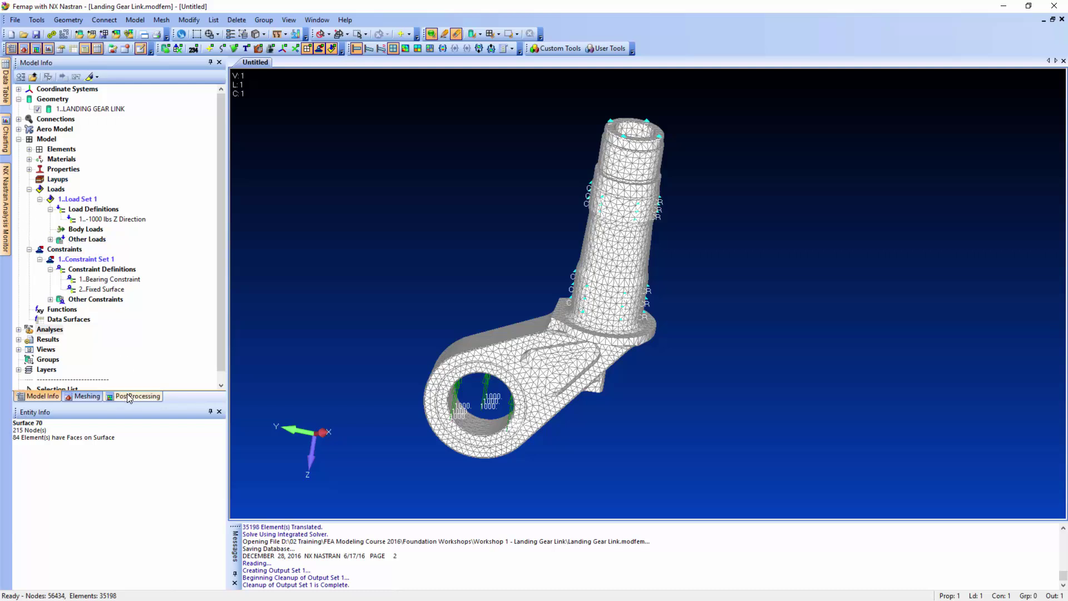
pyautogui.click(18, 339)
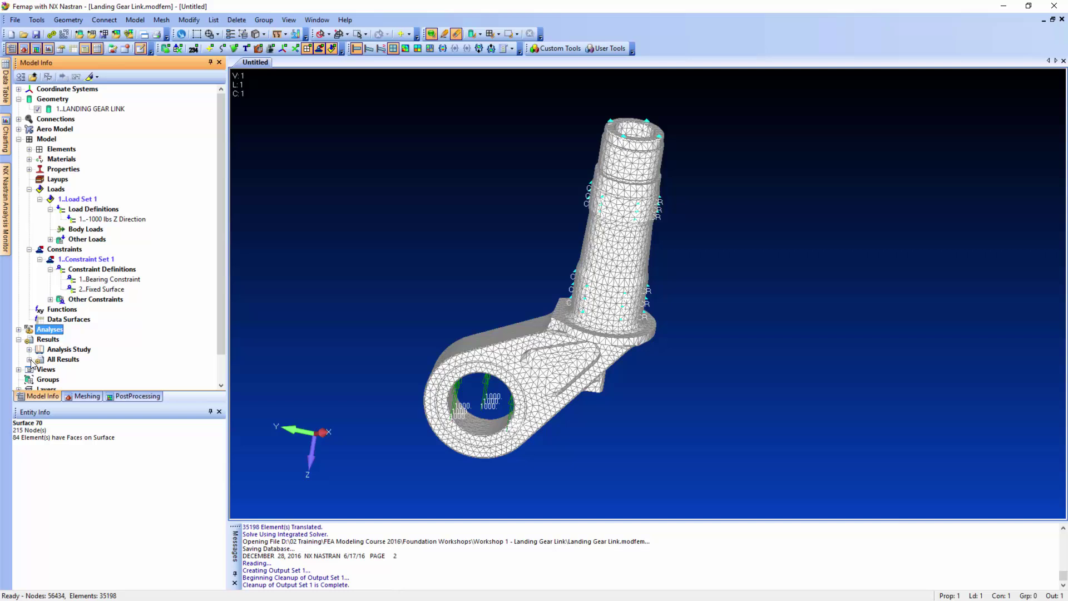
pyautogui.click(29, 360)
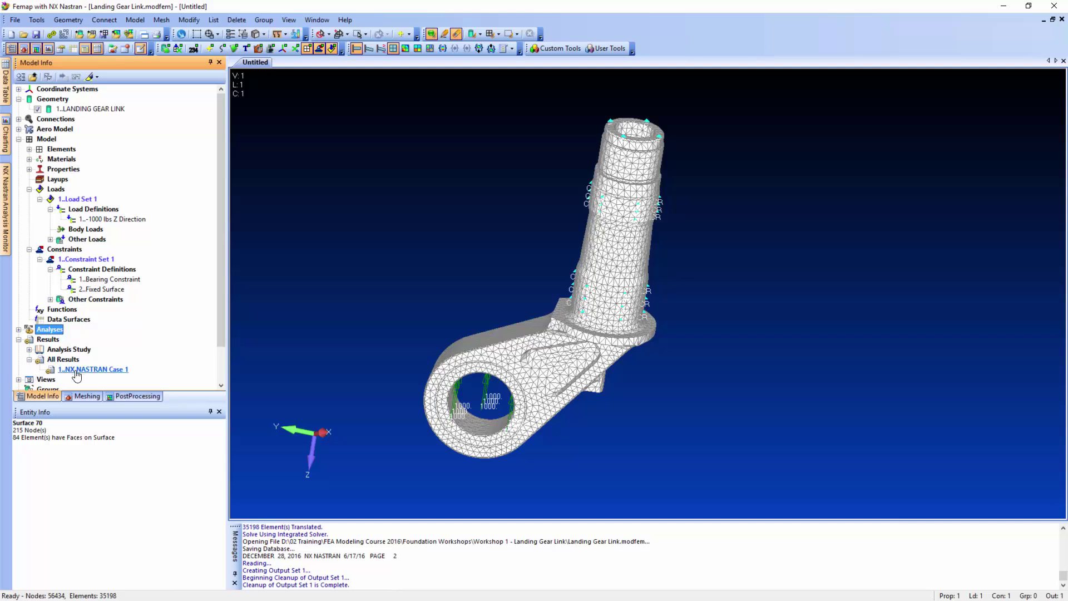
# Step: Plot a Von Mises stress contour on the deformed link
pyautogui.click(128, 397)
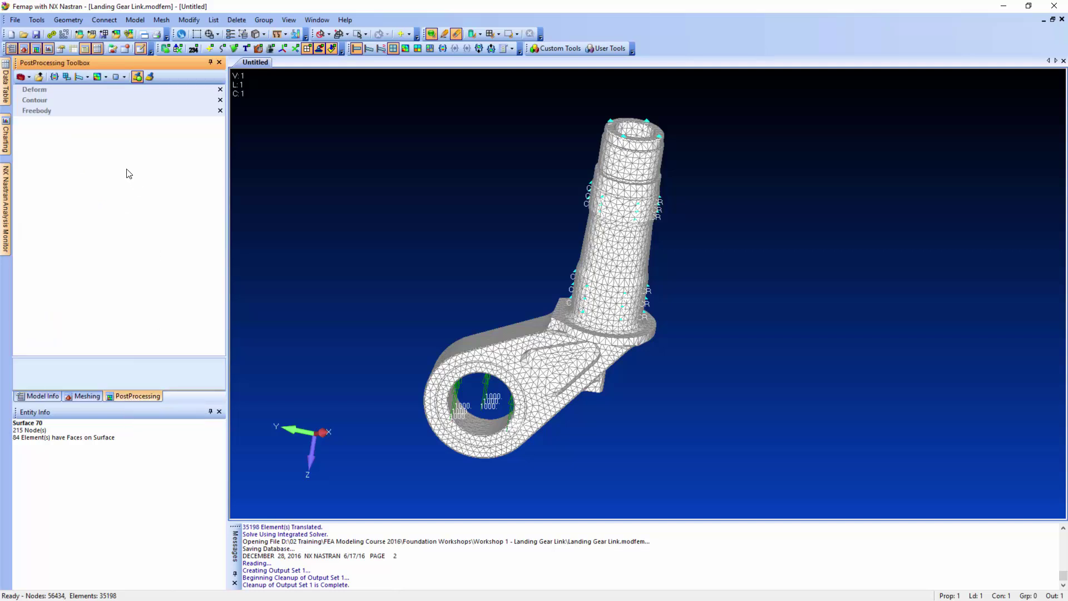
pyautogui.click(106, 78)
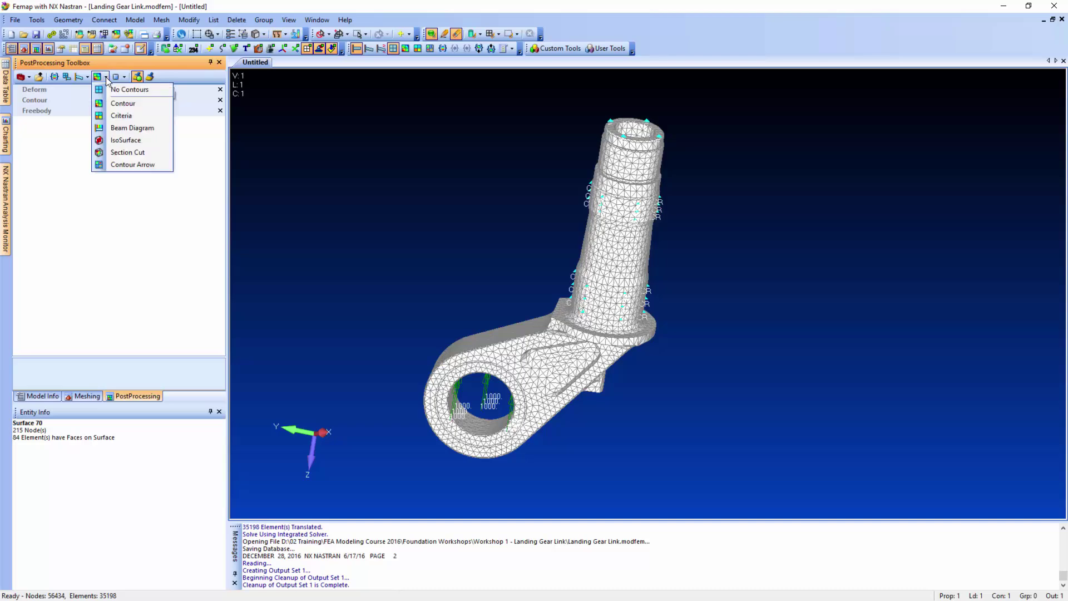
pyautogui.click(114, 107)
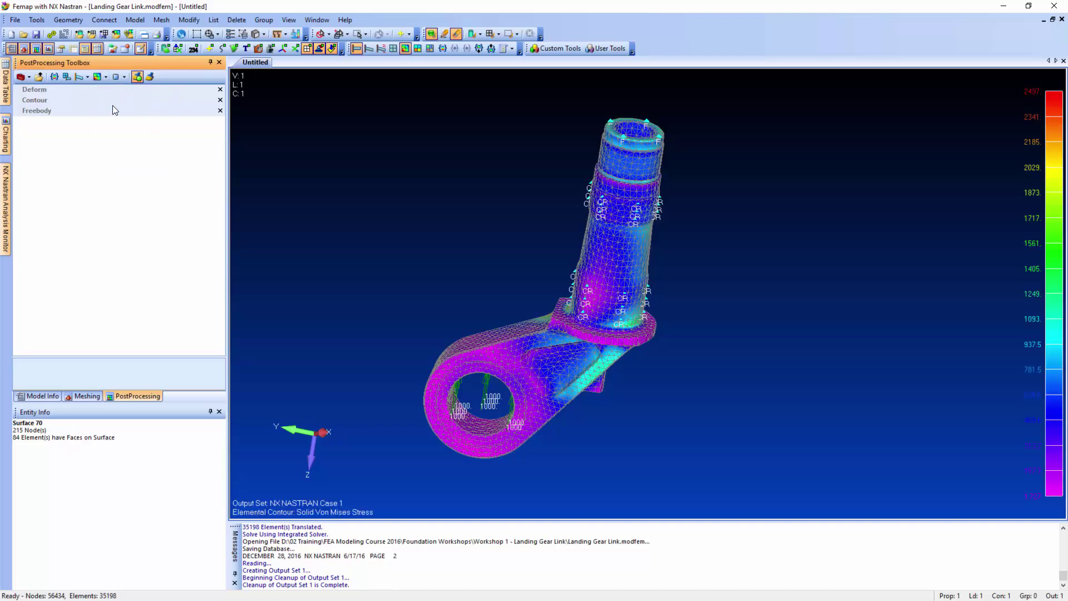
pyautogui.click(88, 77)
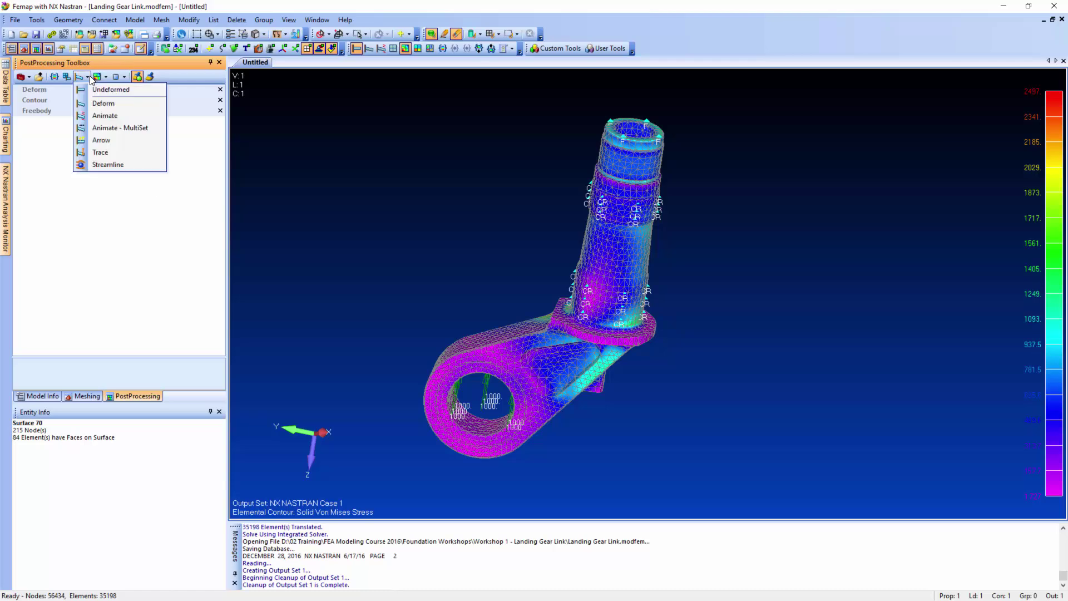
pyautogui.click(105, 103)
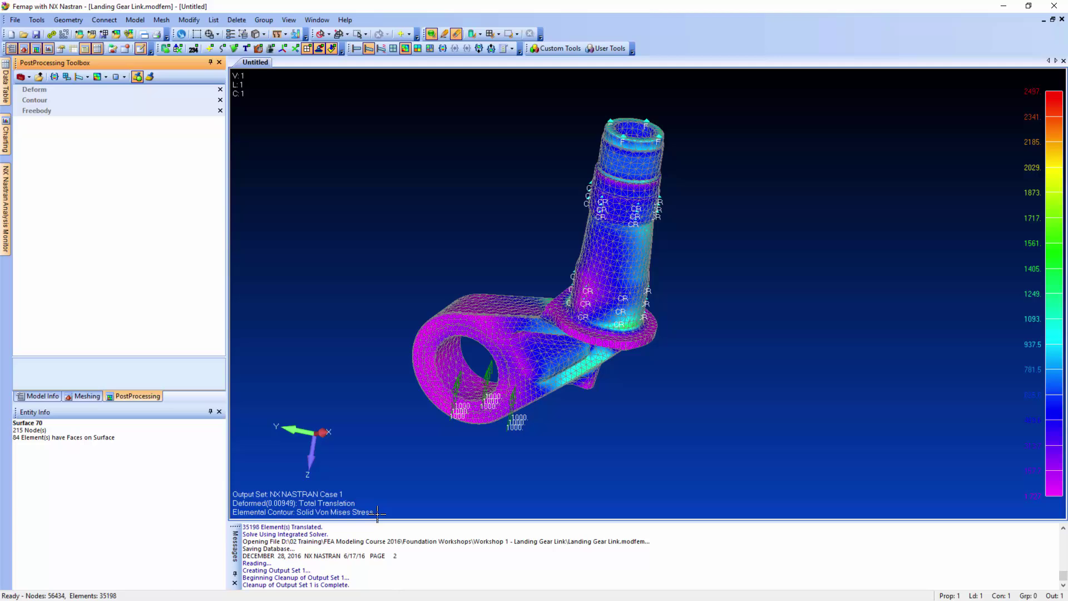
# Step: Orbit to inspect the stress result, then switch back to the plain undeformed mesh
pyautogui.moveTo(446, 374); pyautogui.dragTo(636, 395, button='middle')
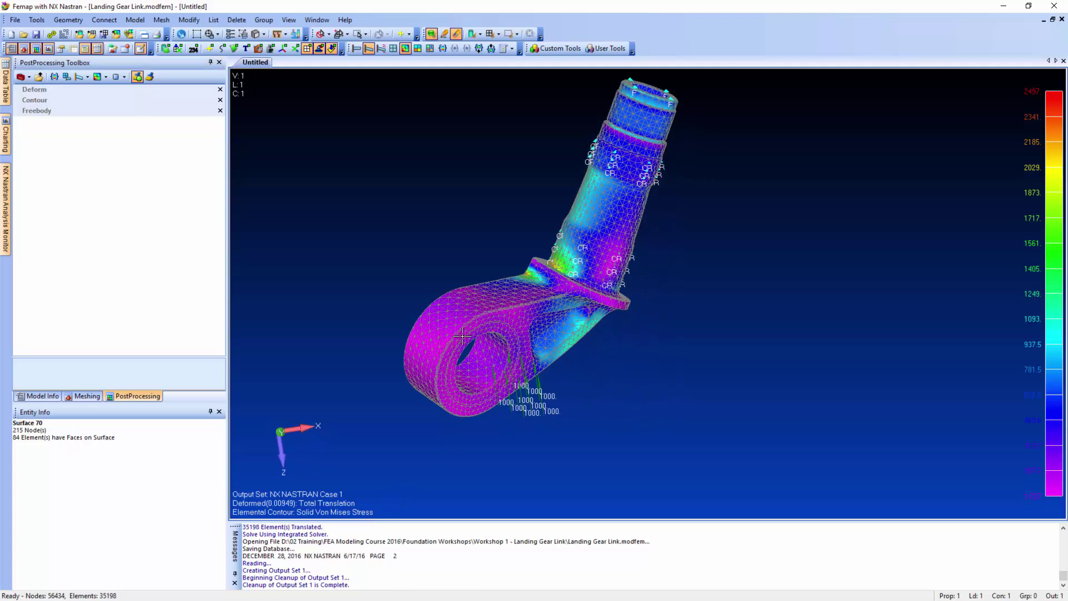
pyautogui.moveTo(525, 279); pyautogui.dragTo(548, 314, button='middle')
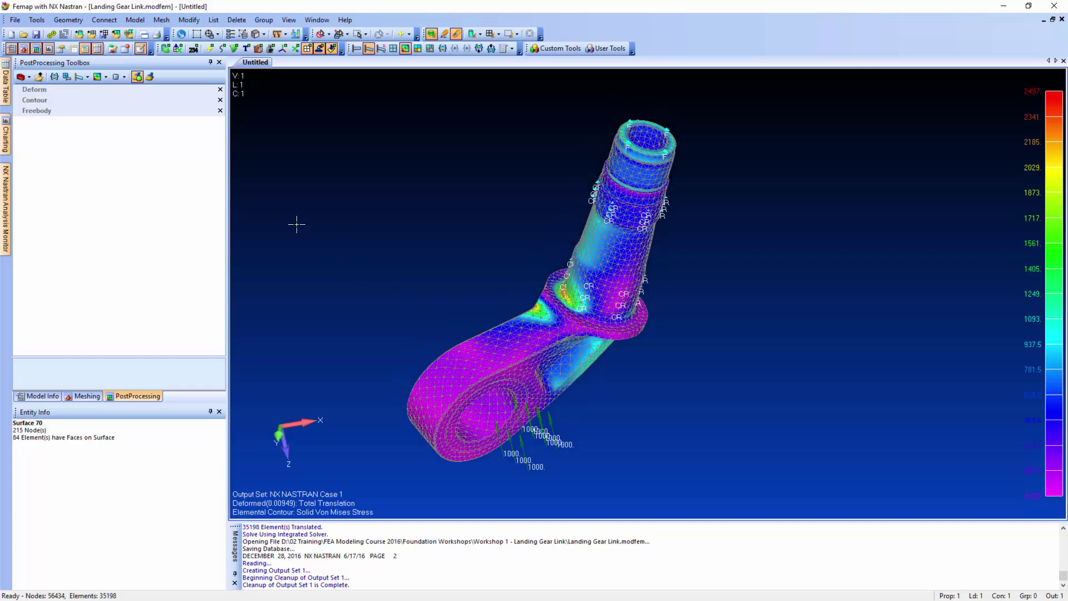
pyautogui.click(64, 79)
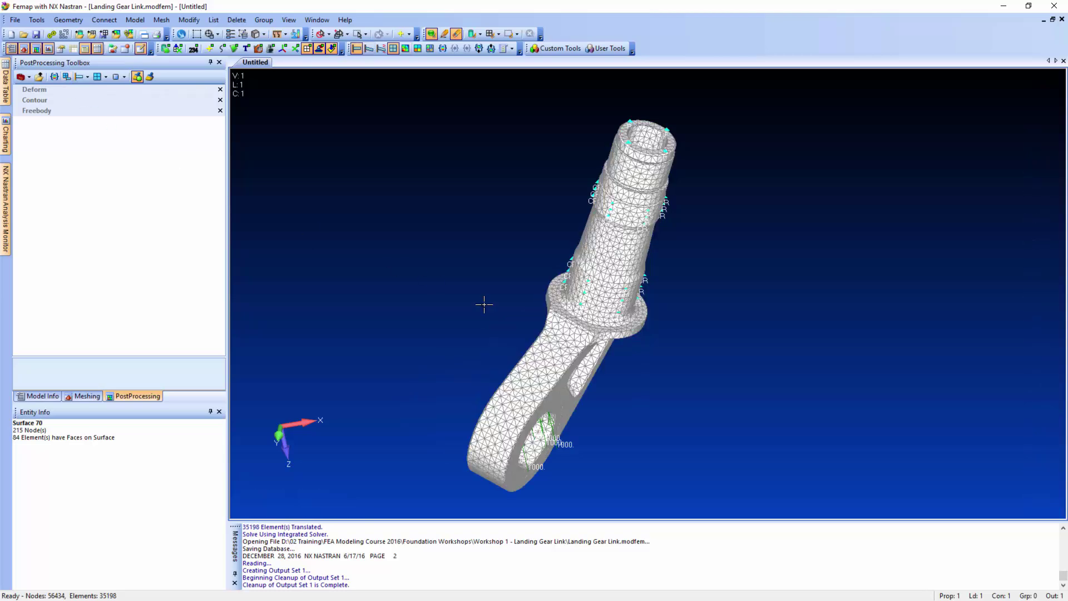
pyautogui.moveTo(484, 305); pyautogui.dragTo(469, 269, button='middle')
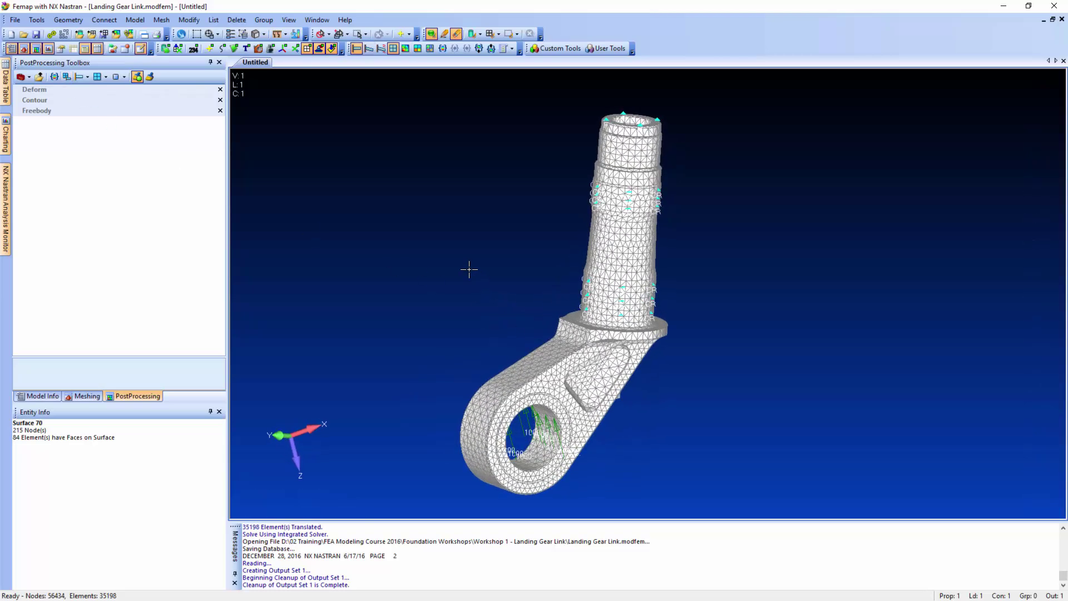